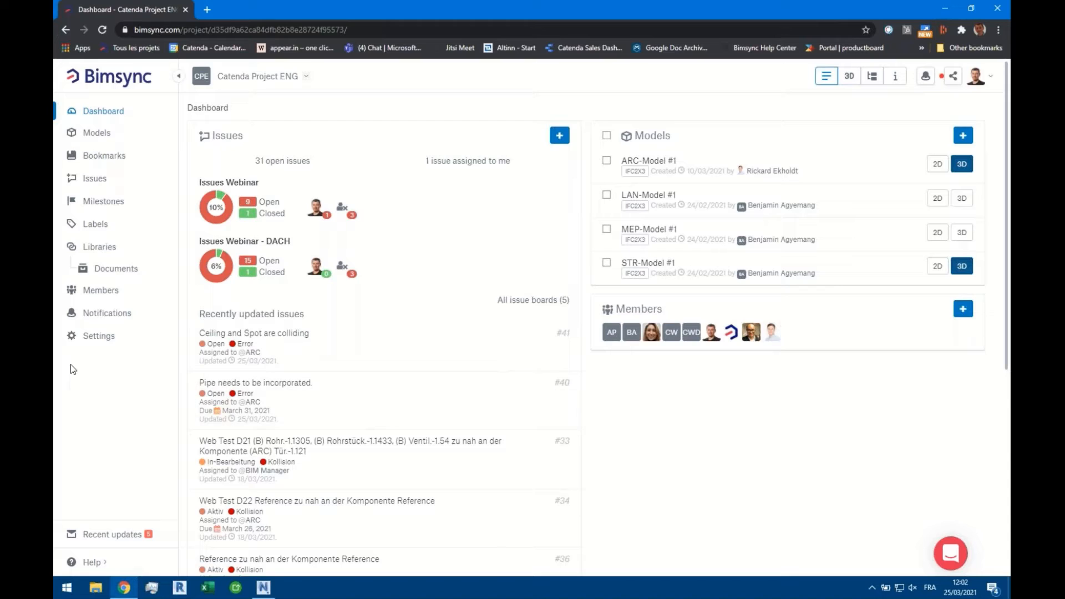
Open the project's models list and show the ARC, MEP and STR models together in 3D
{"action": "left_click", "coordinate": [98, 134]}
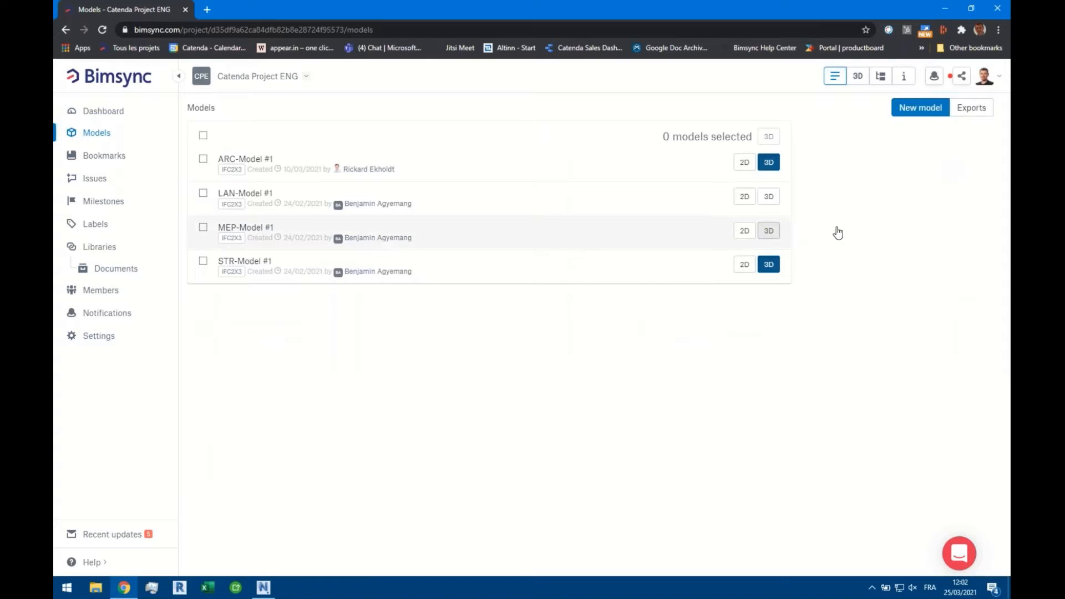
{"action": "left_click", "coordinate": [859, 81]}
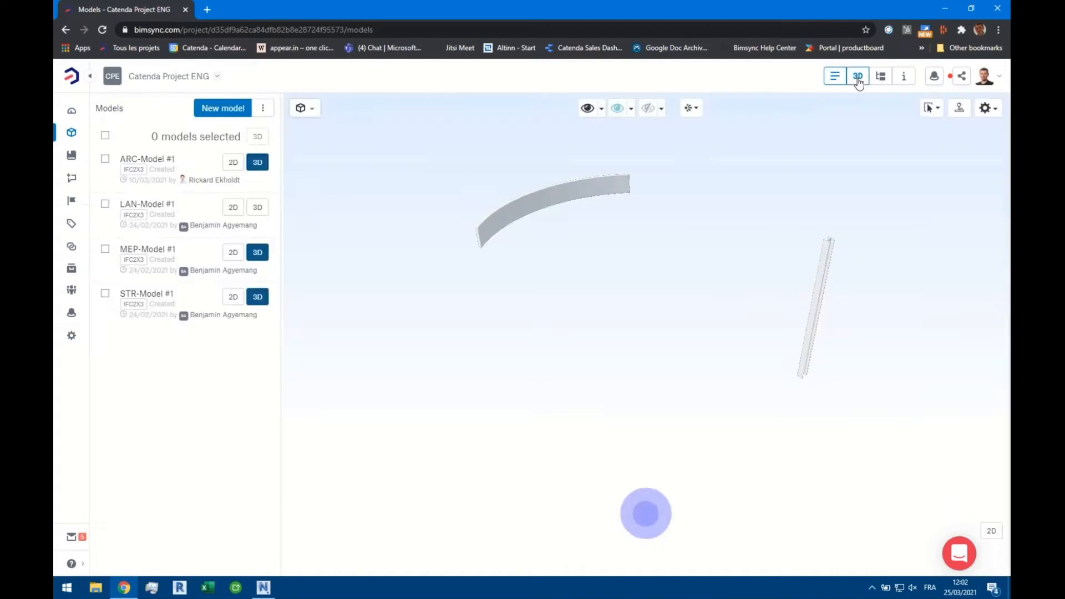
{"action": "left_click", "coordinate": [858, 81]}
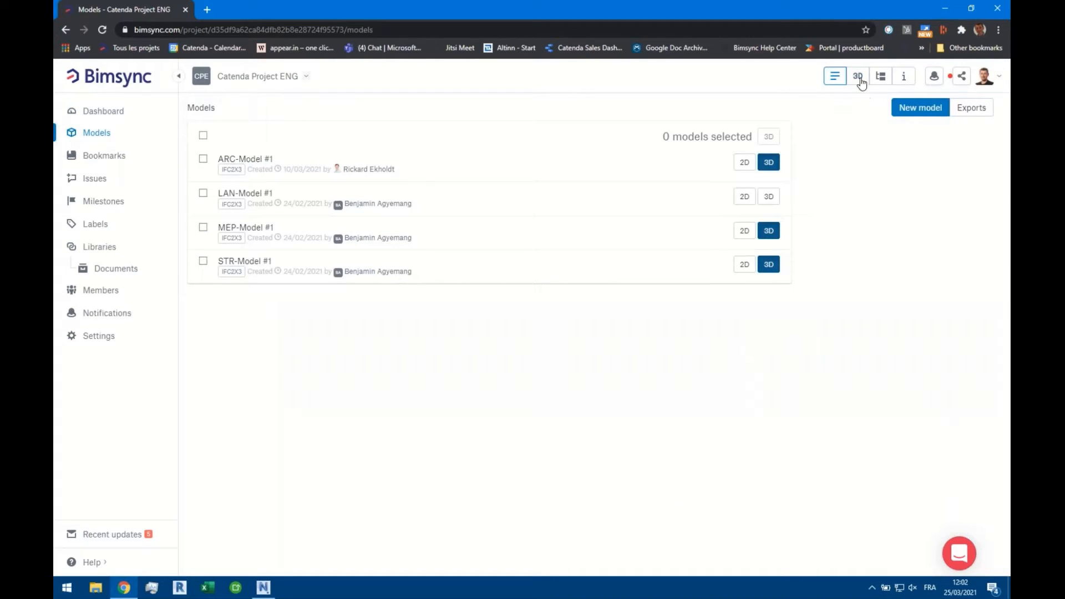
{"action": "left_click", "coordinate": [858, 79]}
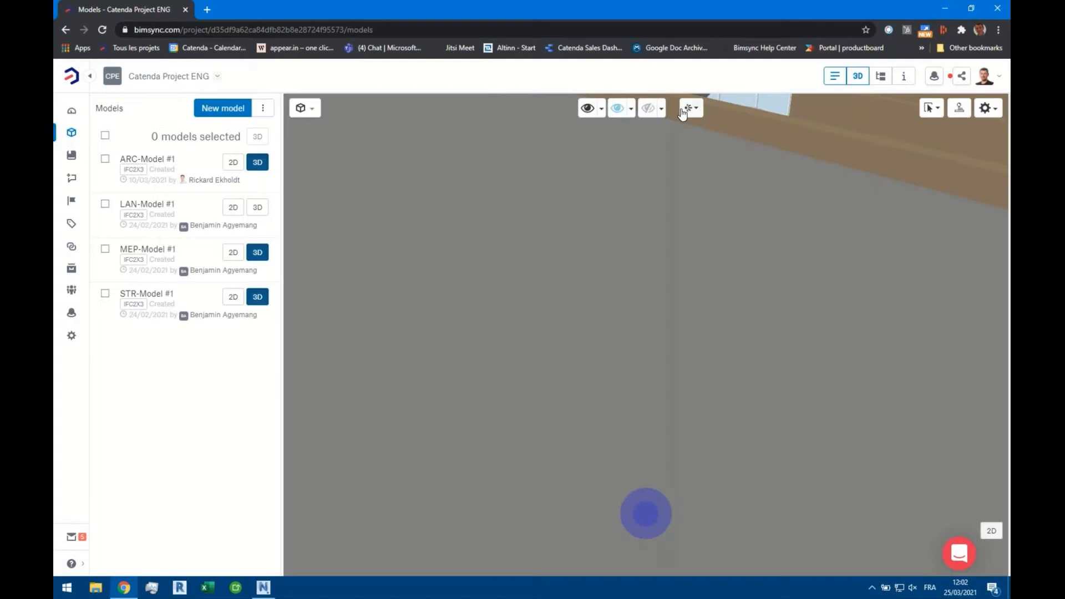
Jump to the Home viewpoint, orbit and zoom around the clinic, and select the upper exterior wall panel
{"action": "left_click", "coordinate": [688, 107]}
{"action": "left_click", "coordinate": [666, 150]}
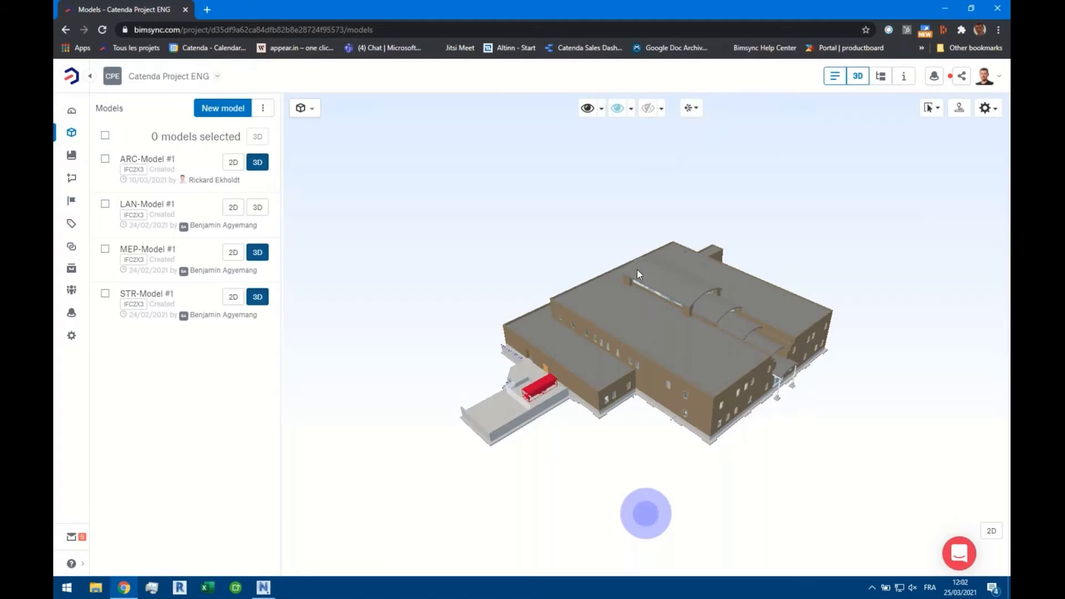
{"action": "left_click_drag", "start_coordinate": [671, 449], "coordinate": [746, 336]}
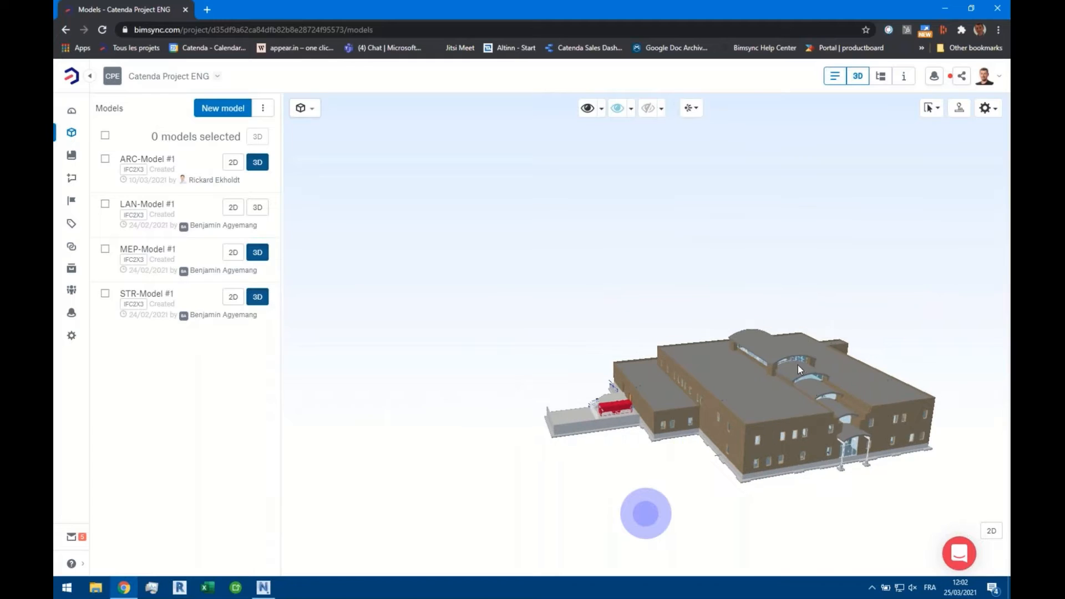
{"action": "middle_click_drag", "start_coordinate": [746, 336], "coordinate": [720, 289]}
{"action": "scroll", "coordinate": [668, 328], "scroll_direction": "up", "scroll_amount": 5}
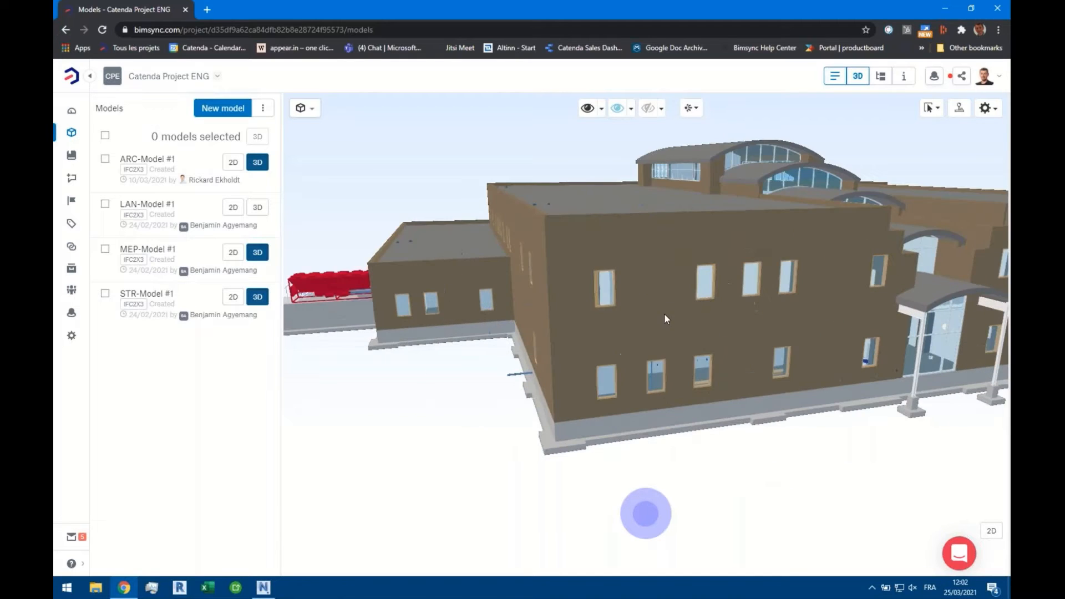
{"action": "scroll", "coordinate": [688, 305], "scroll_direction": "down", "scroll_amount": 5}
{"action": "left_click", "coordinate": [668, 283]}
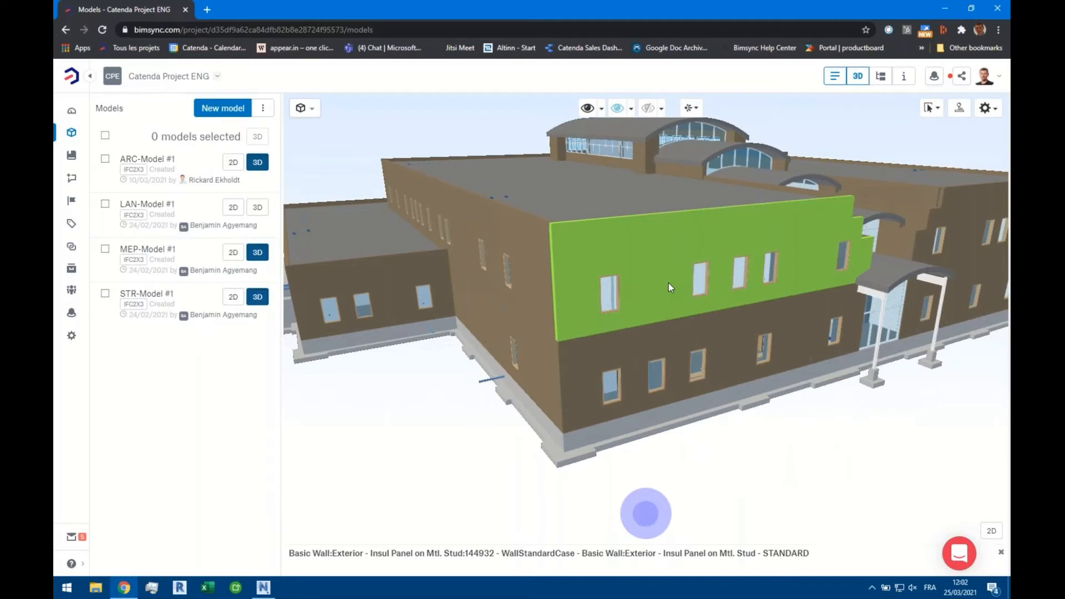
{"action": "right_click", "coordinate": [668, 283]}
{"action": "left_click", "coordinate": [637, 496]}
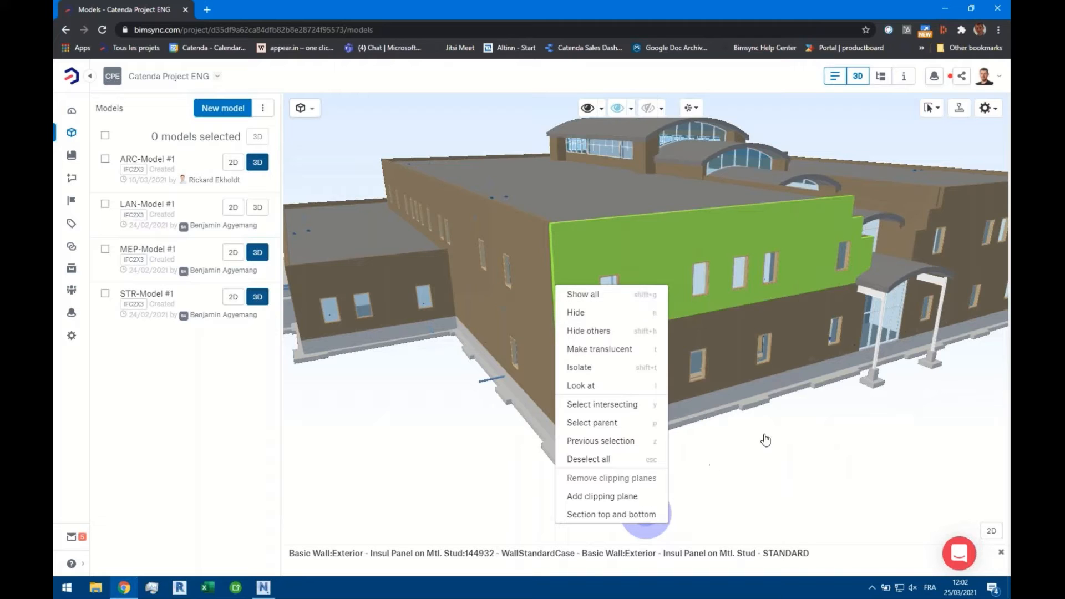
{"action": "scroll", "coordinate": [675, 417], "scroll_direction": "up", "scroll_amount": 5}
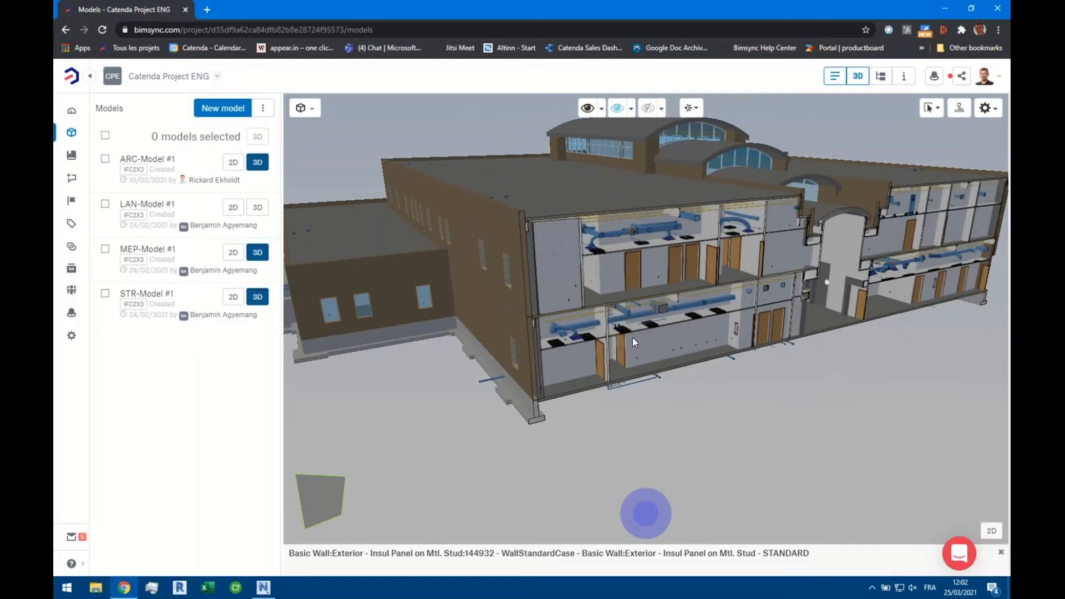
{"action": "left_click", "coordinate": [627, 317]}
{"action": "scroll", "coordinate": [627, 320], "scroll_direction": "up", "scroll_amount": 8}
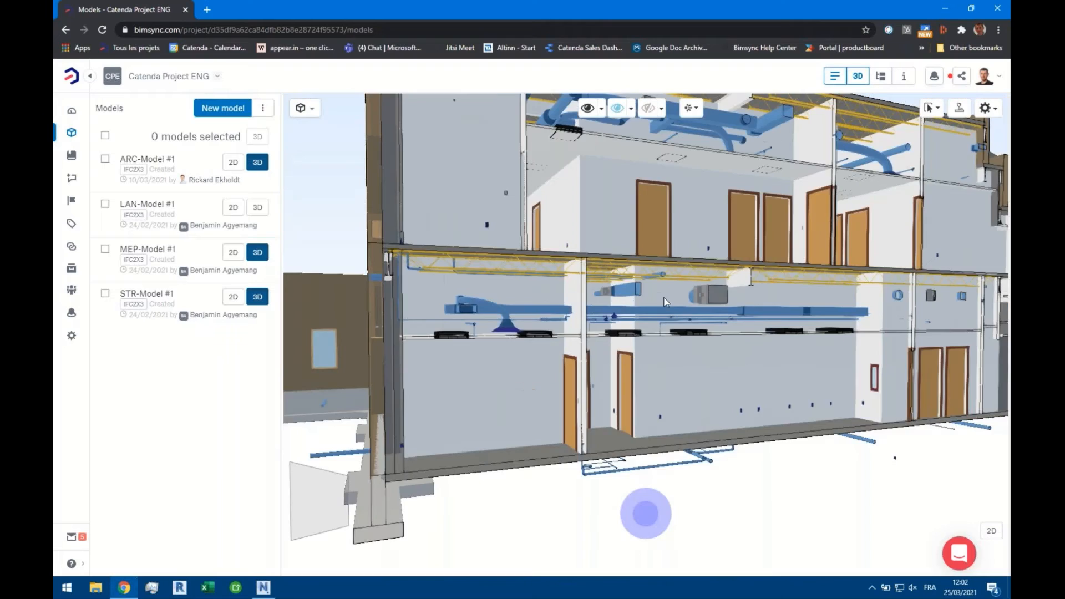
{"action": "scroll", "coordinate": [669, 301], "scroll_direction": "down", "scroll_amount": 8}
{"action": "left_click_drag", "start_coordinate": [673, 301], "coordinate": [655, 304]}
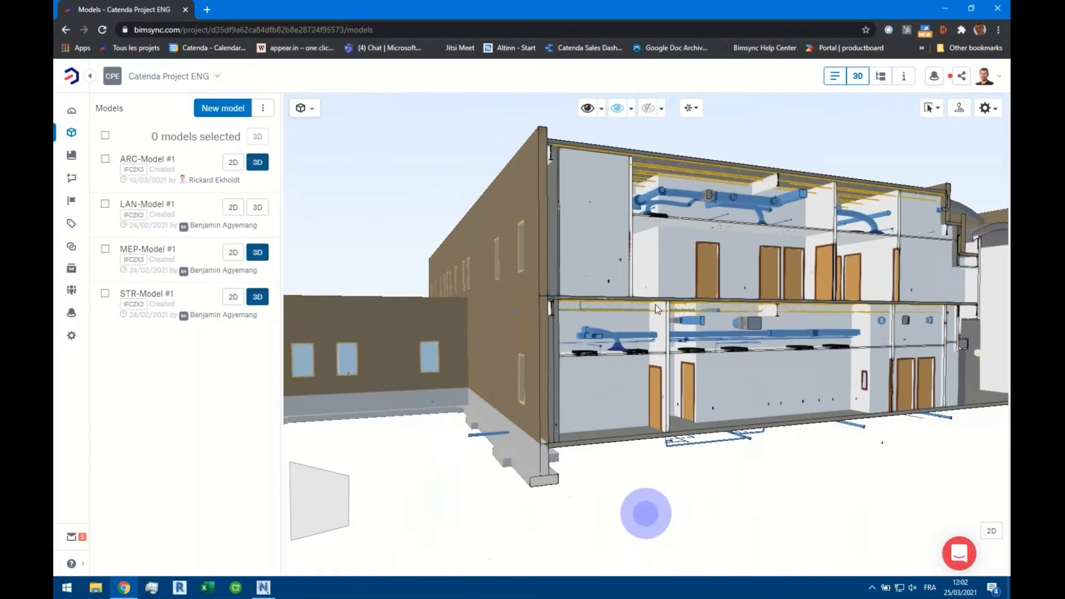
{"action": "right_click", "coordinate": [344, 196]}
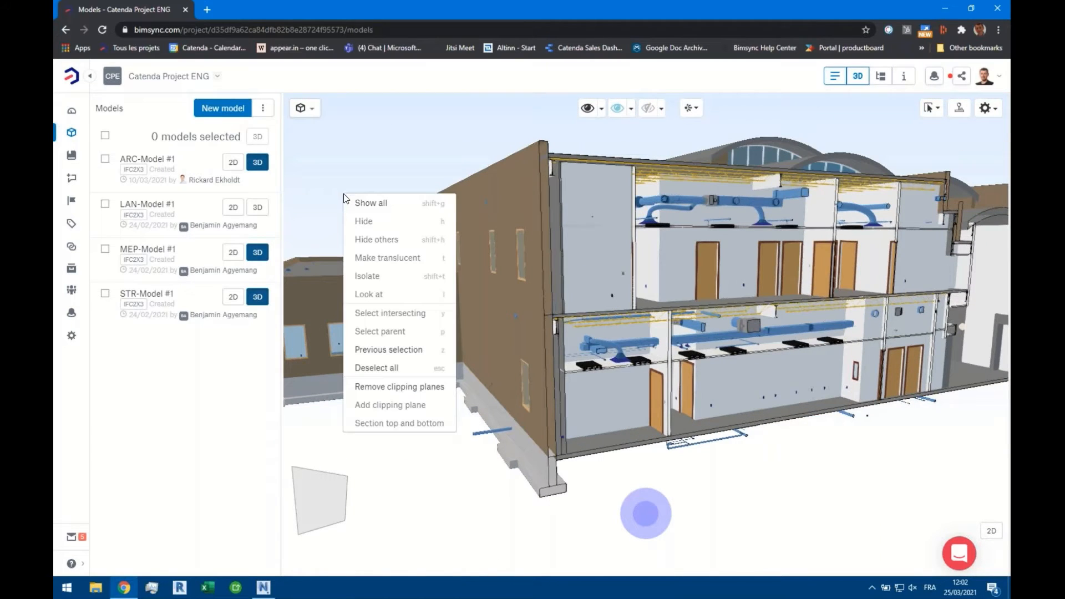
{"action": "left_click", "coordinate": [404, 393]}
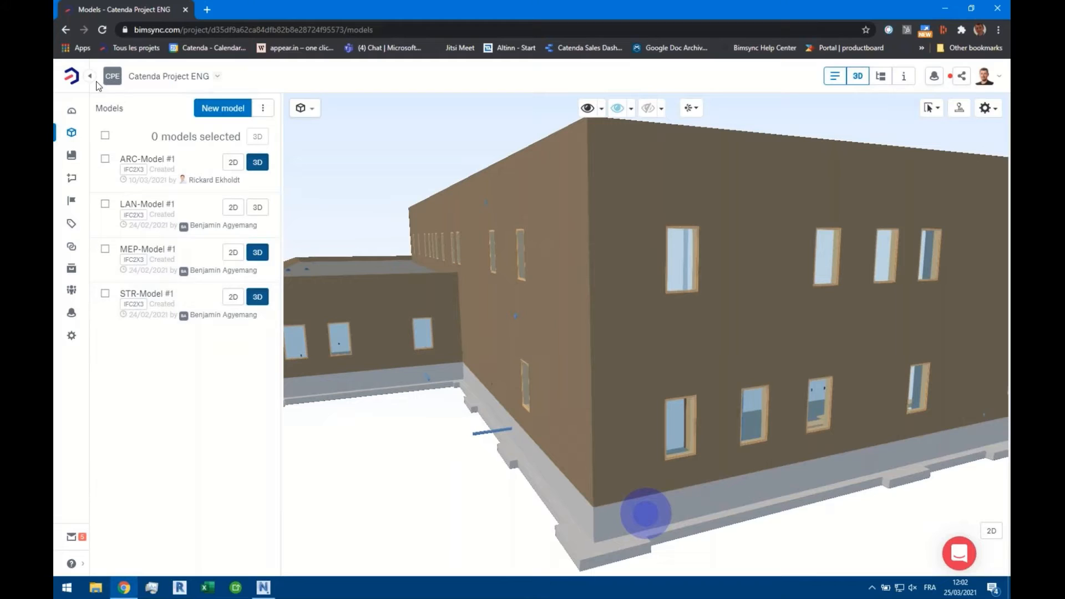
{"action": "left_click", "coordinate": [71, 268]}
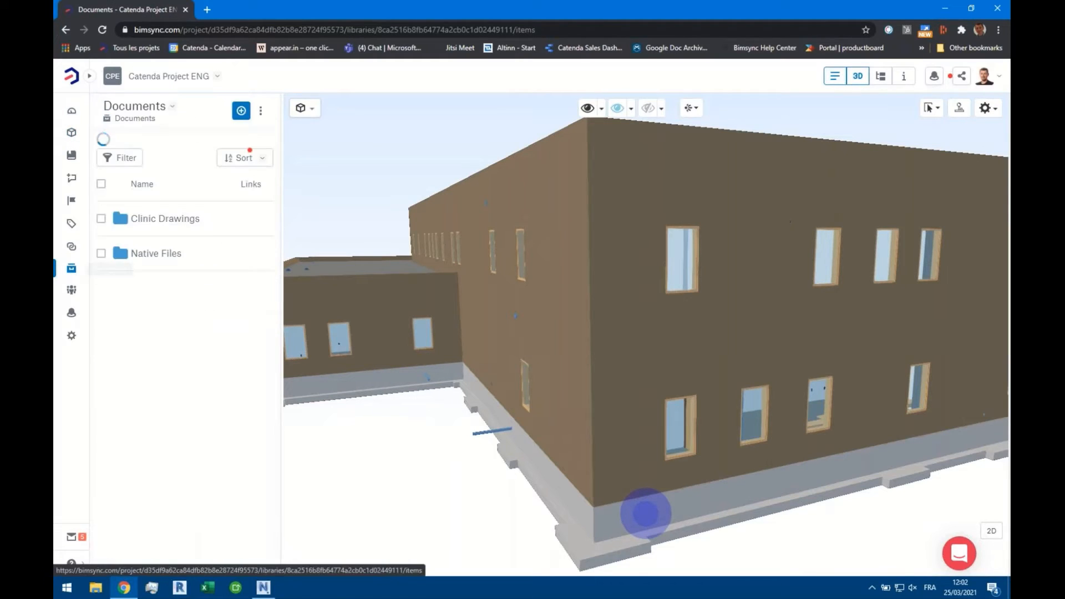
Close the 3D viewer, open the Clinic Drawings folder, then go to the project's Issues
{"action": "left_click", "coordinate": [858, 78]}
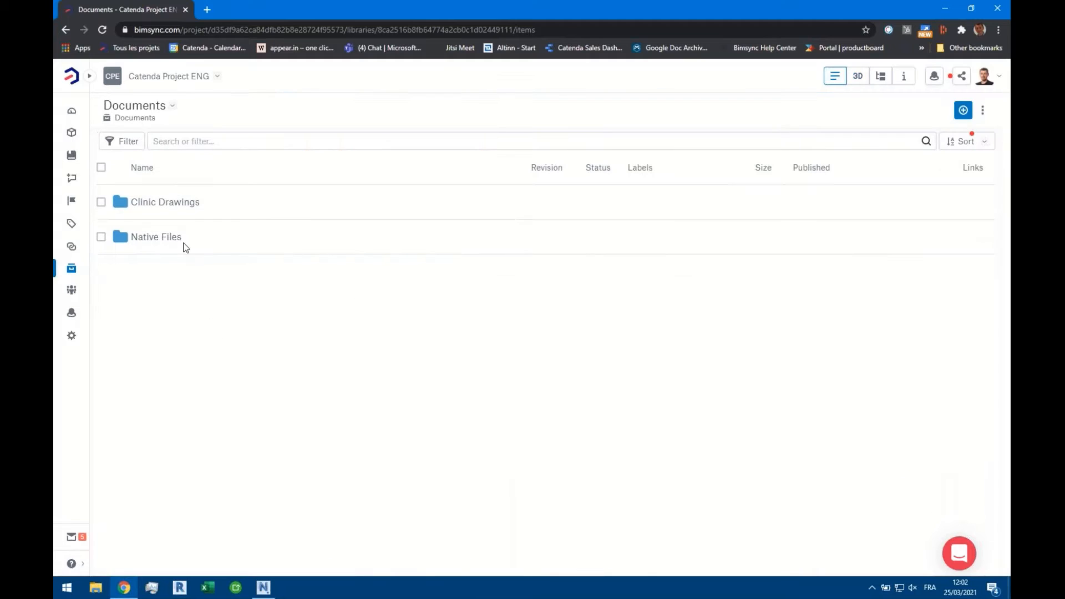
{"action": "left_click", "coordinate": [169, 203]}
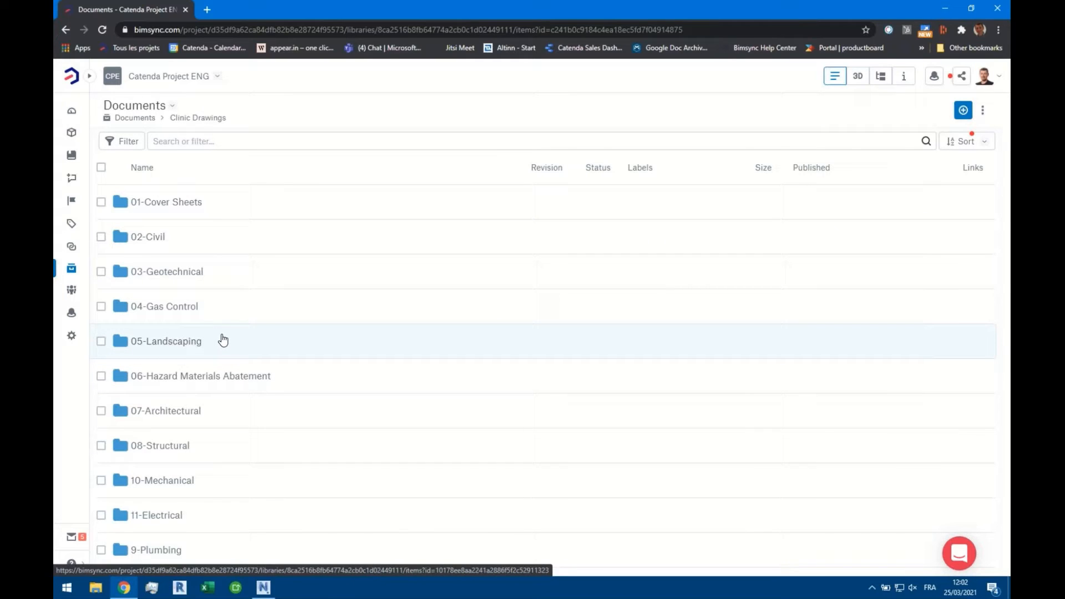
{"action": "left_click", "coordinate": [70, 180]}
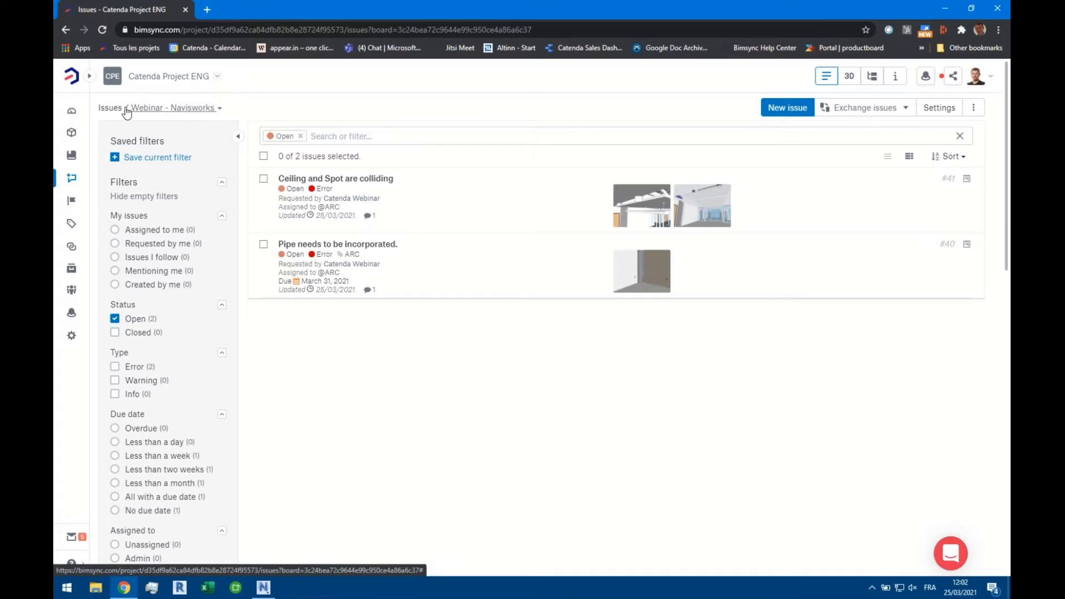
{"action": "left_click", "coordinate": [90, 76]}
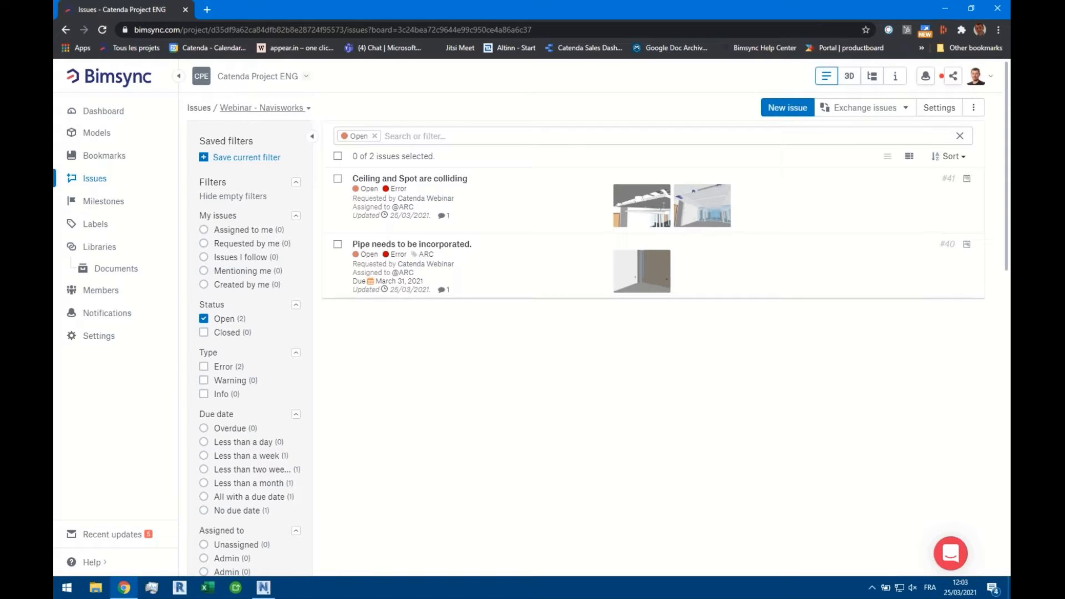
{"action": "left_click", "coordinate": [308, 109]}
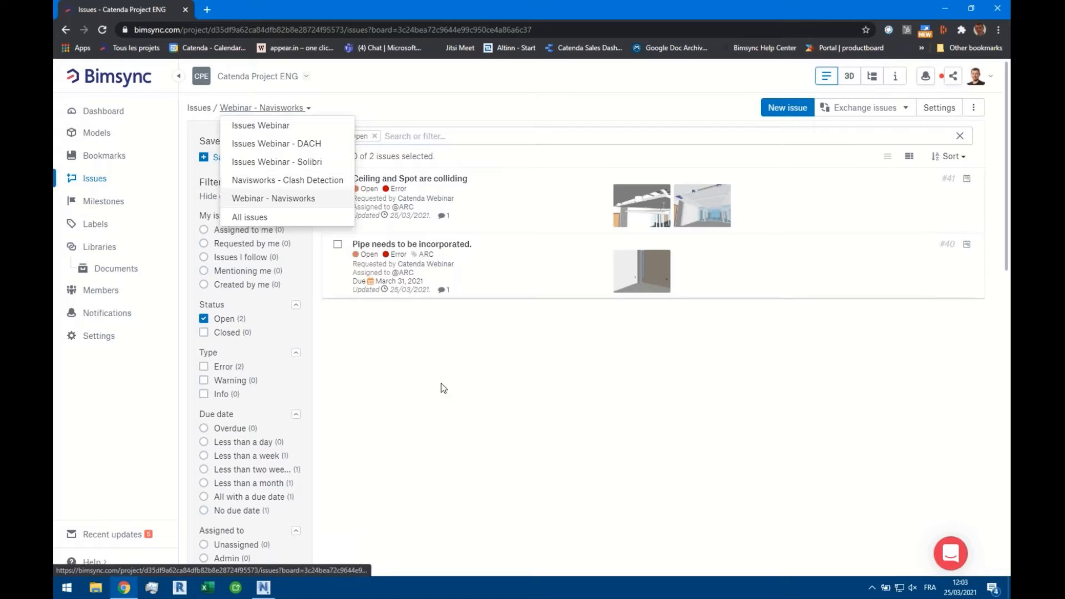
{"action": "left_click", "coordinate": [309, 180]}
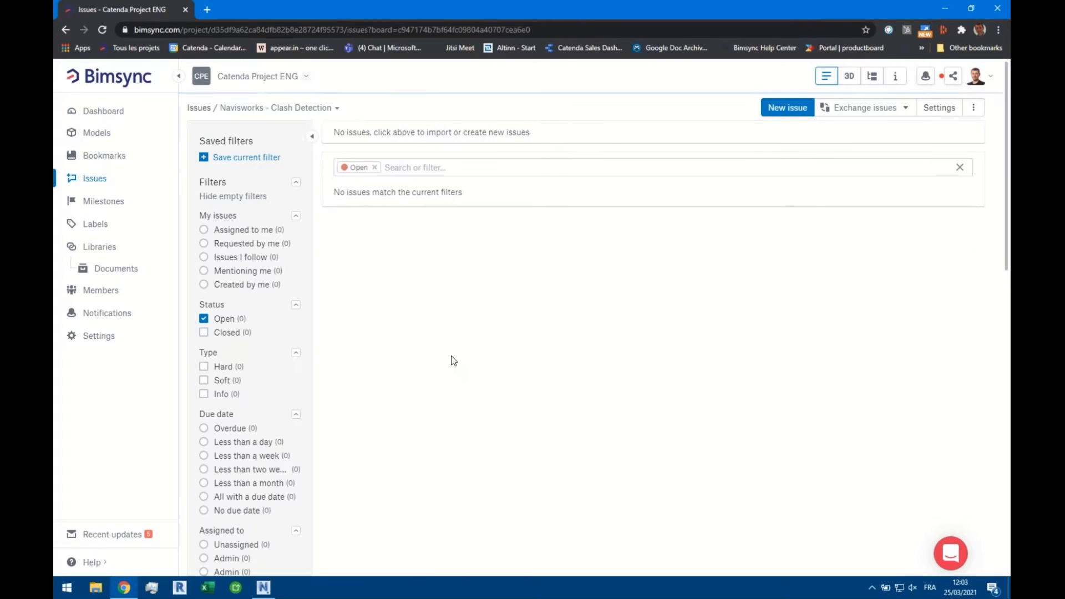
{"action": "left_click", "coordinate": [312, 111]}
{"action": "left_click", "coordinate": [302, 199]}
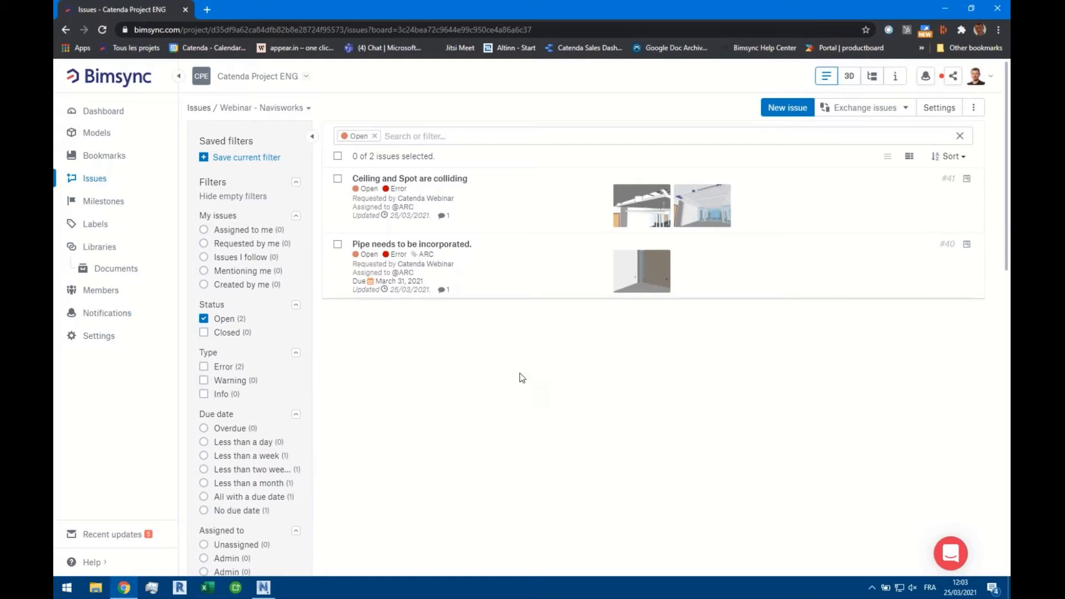
{"action": "left_click", "coordinate": [479, 276]}
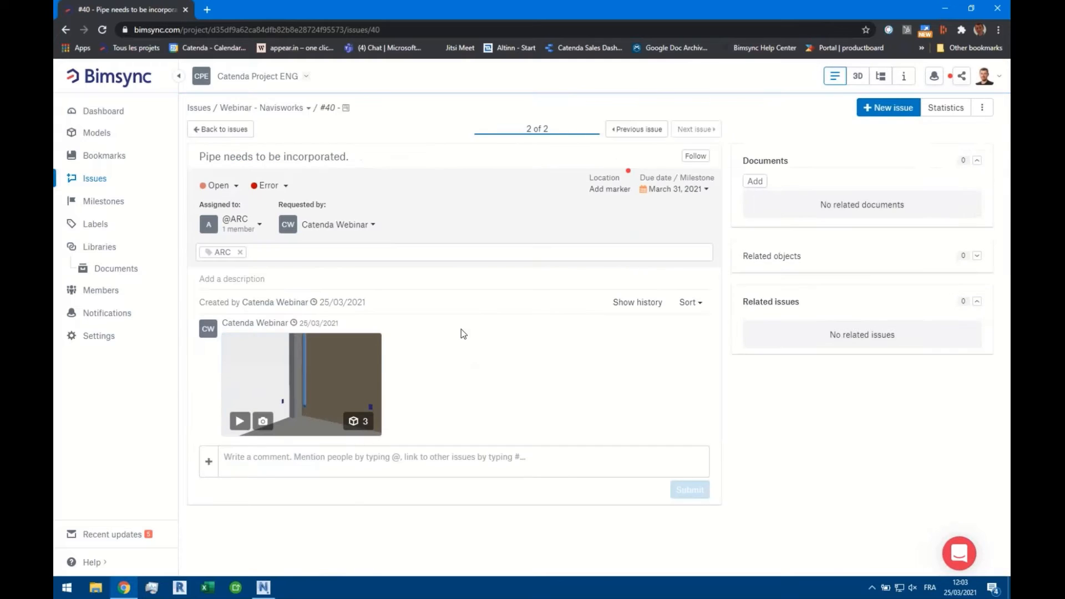
{"action": "mouse_move", "coordinate": [303, 384]}
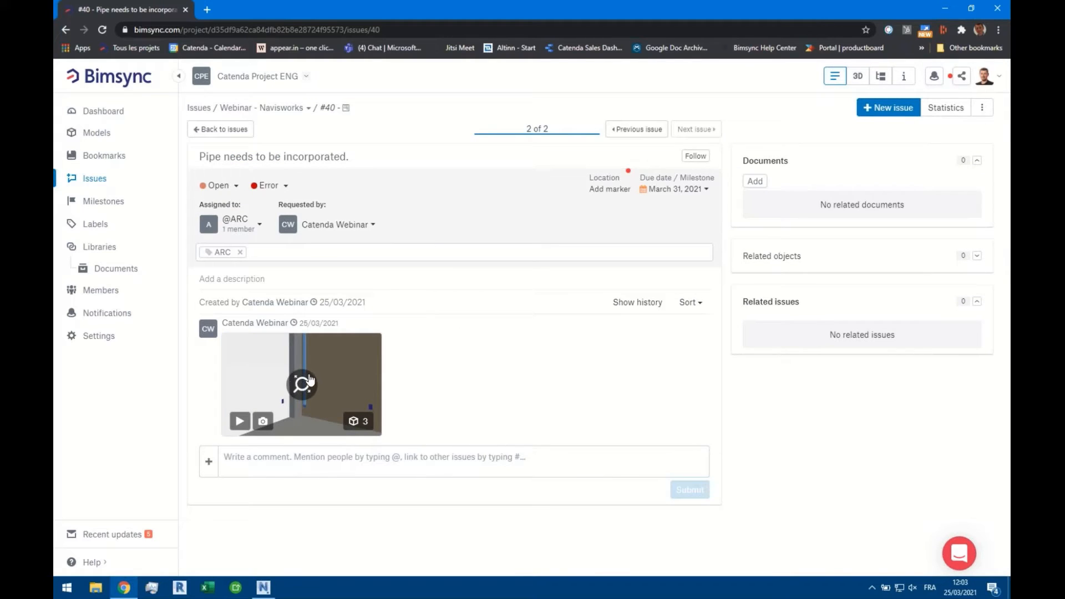
{"action": "left_click", "coordinate": [302, 384]}
{"action": "left_click", "coordinate": [856, 101]}
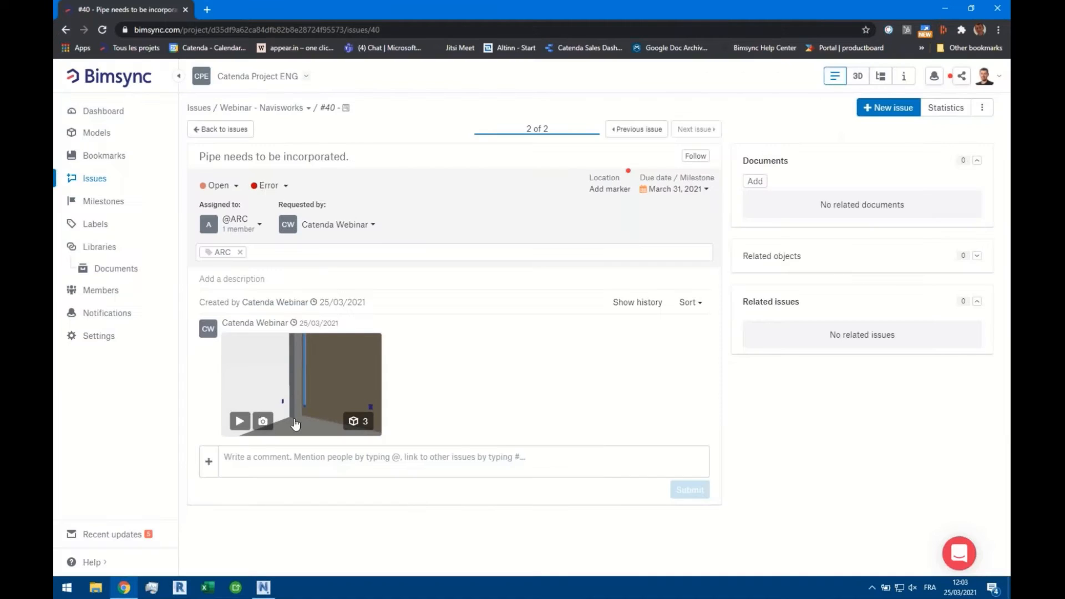
{"action": "left_click", "coordinate": [243, 422]}
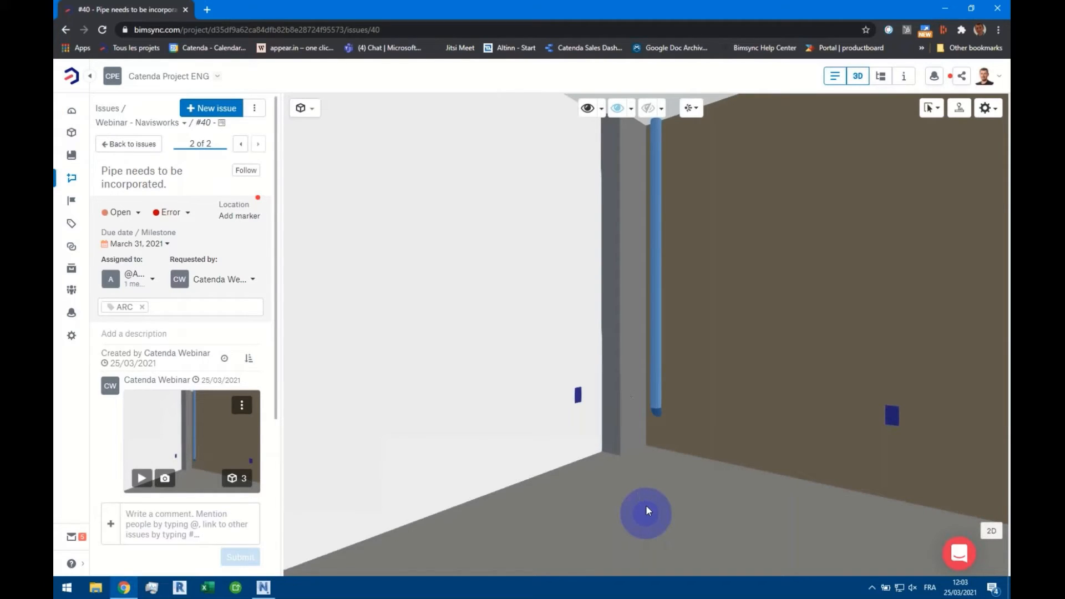
{"action": "left_click_drag", "start_coordinate": [647, 511], "coordinate": [609, 414]}
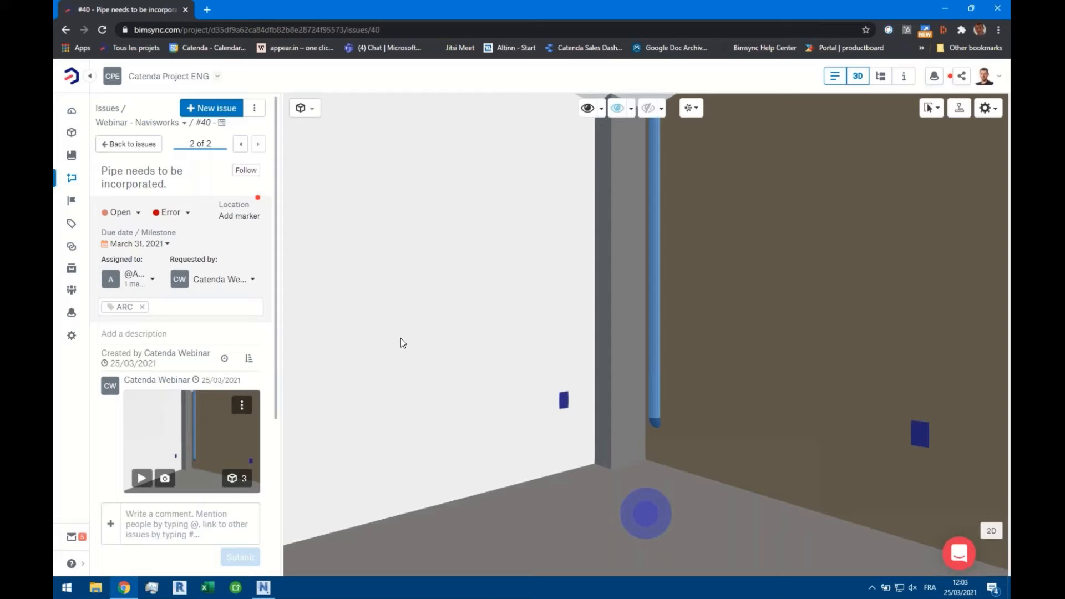
{"action": "left_click", "coordinate": [858, 76]}
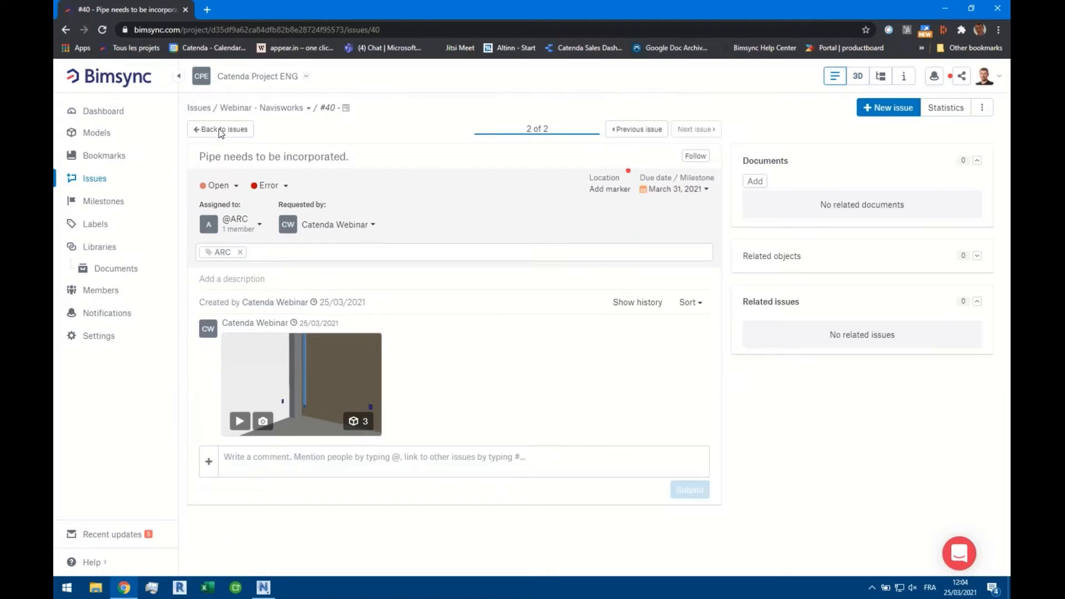
{"action": "left_click", "coordinate": [221, 130]}
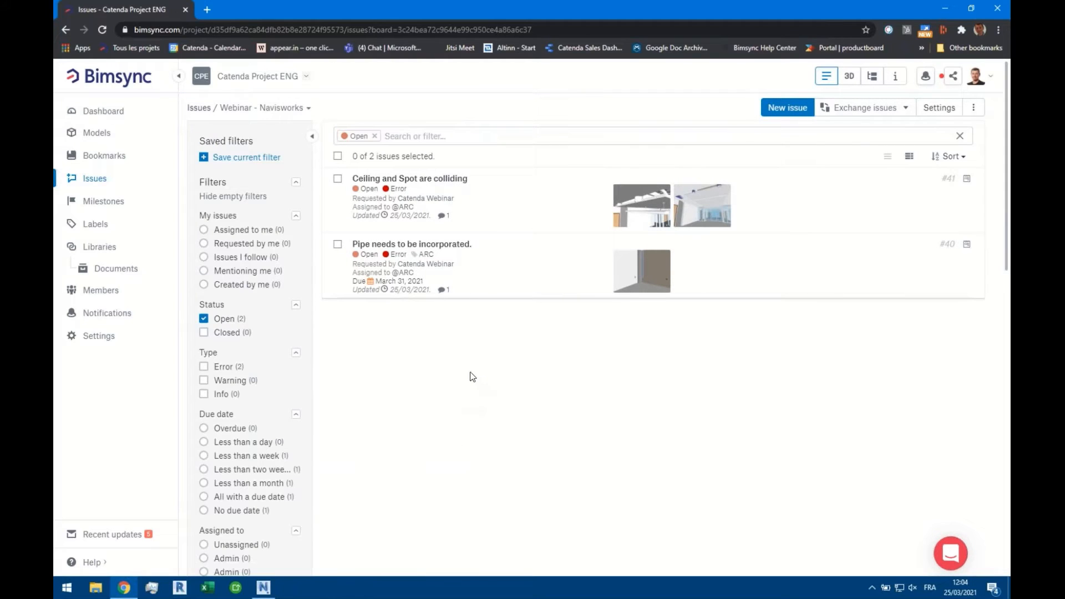
Bring Navisworks Manage 2021 with the medical clinic model to the front
{"action": "left_click", "coordinate": [259, 594]}
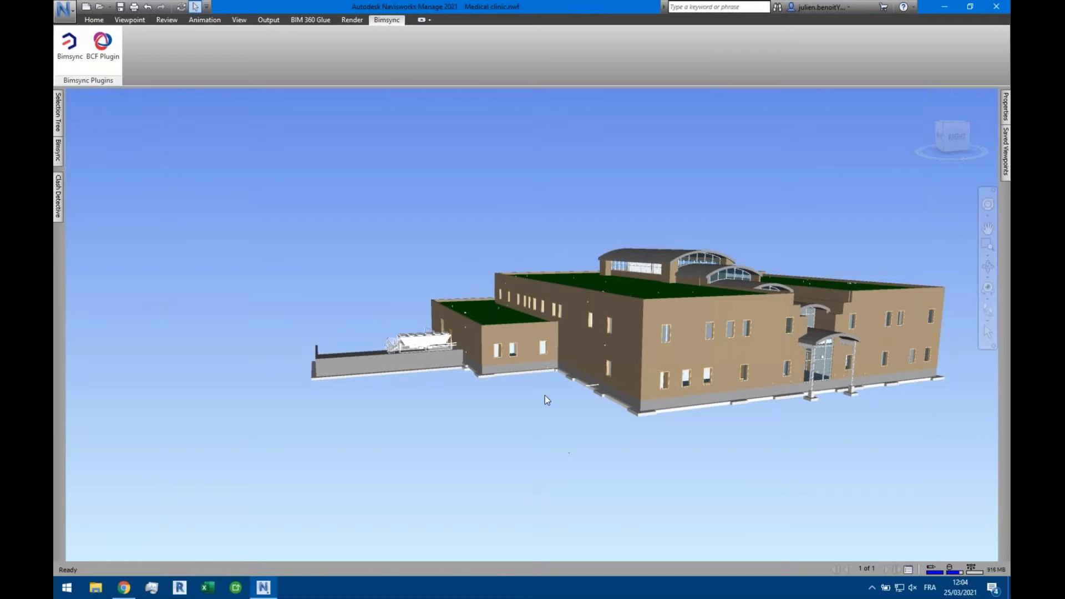
{"action": "mouse_move", "coordinate": [57, 127]}
{"action": "left_click", "coordinate": [132, 588]}
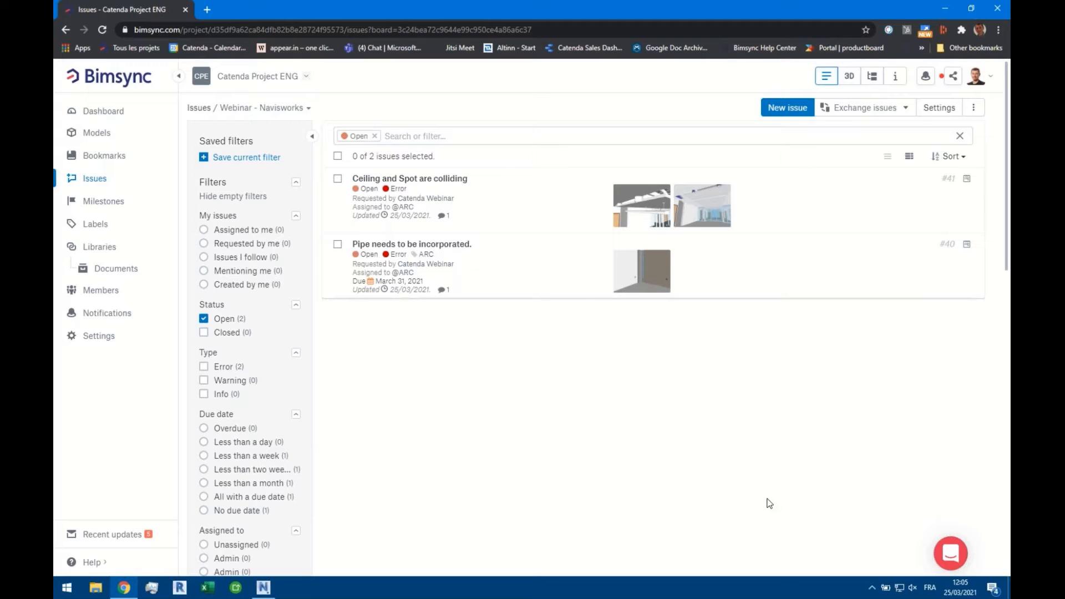
{"action": "left_click", "coordinate": [264, 588]}
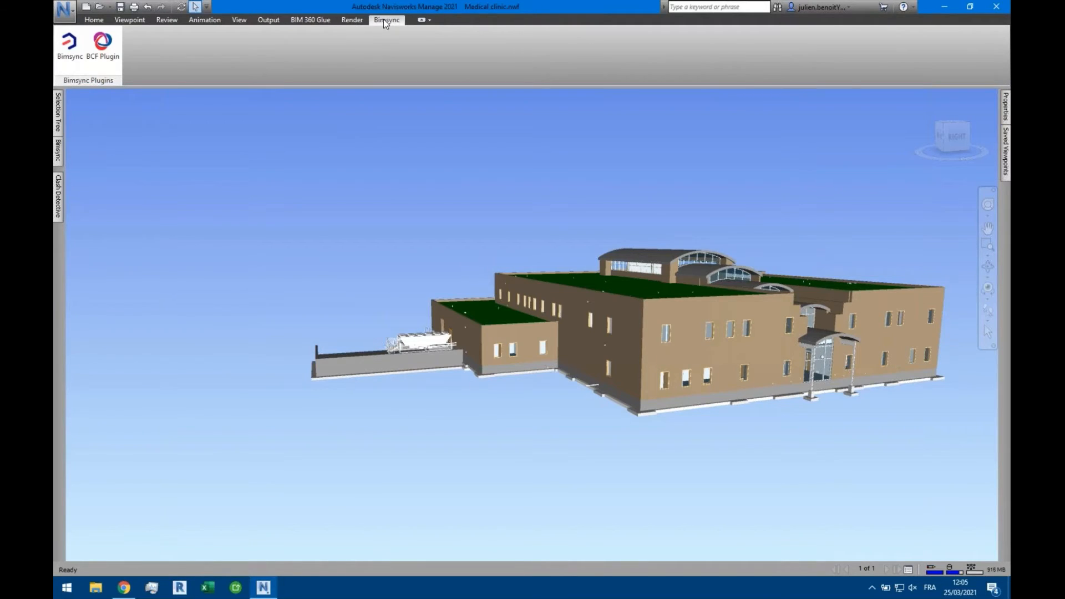
Pin the Bimsync panel and sign in with the account e-mail and pasted password
{"action": "left_click", "coordinate": [106, 52]}
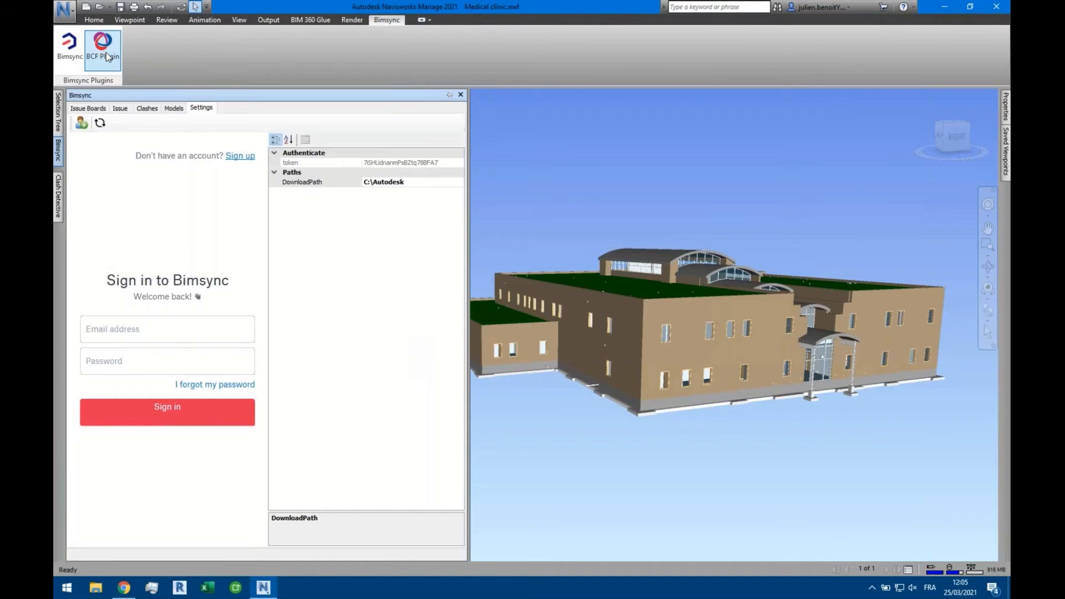
{"action": "left_click", "coordinate": [451, 96]}
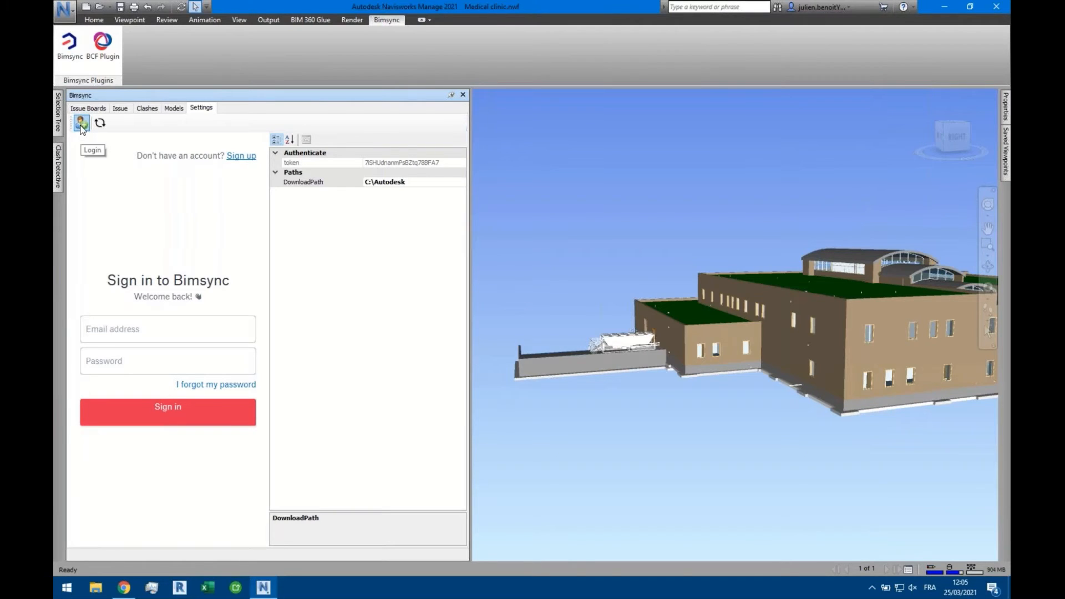
{"action": "left_click", "coordinate": [196, 329]}
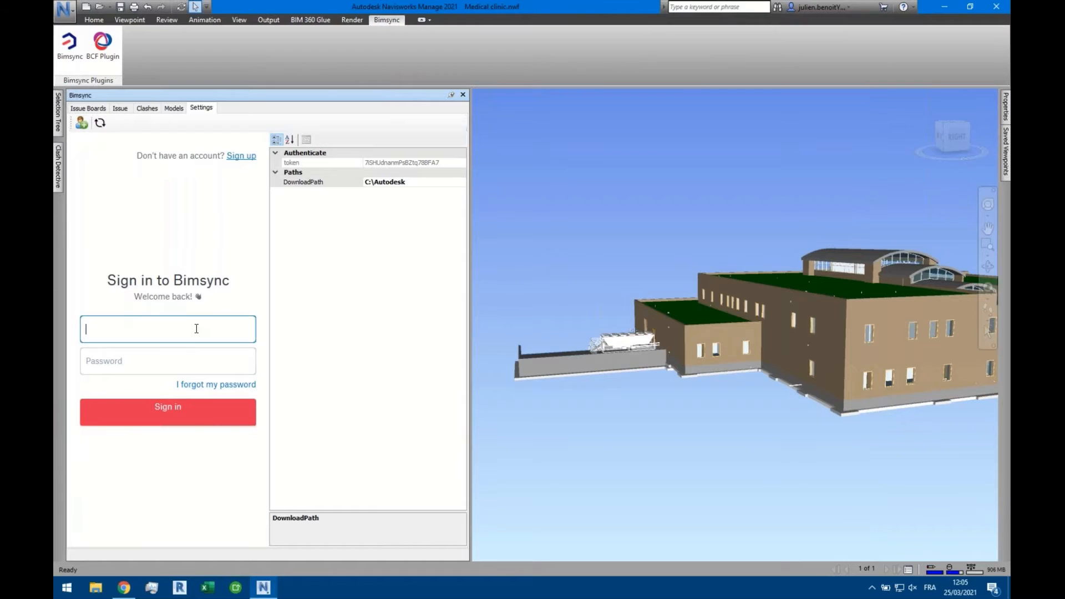
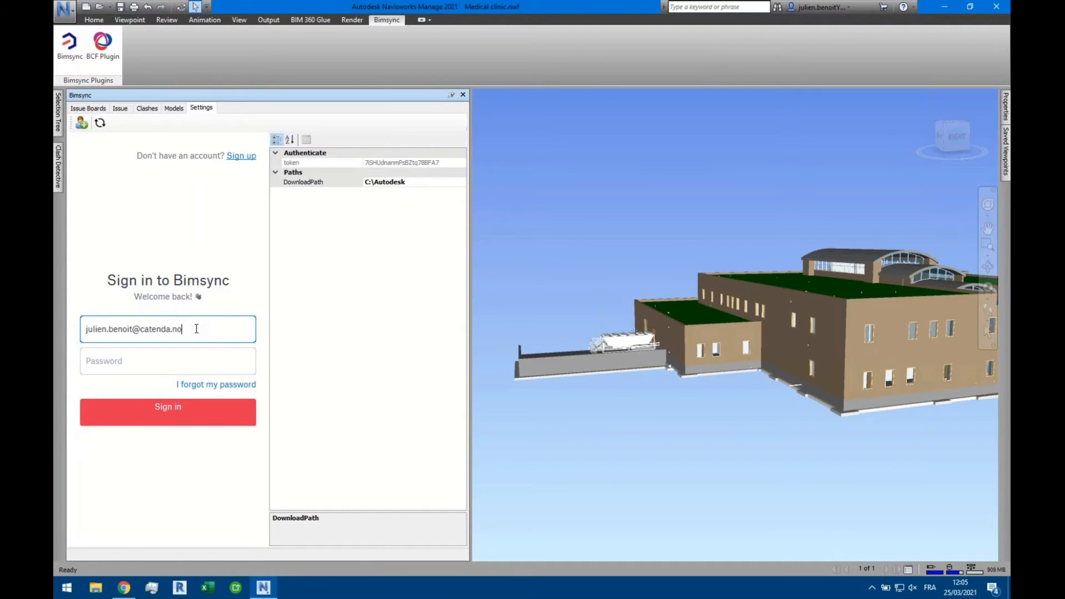
{"action": "left_click", "coordinate": [188, 357]}
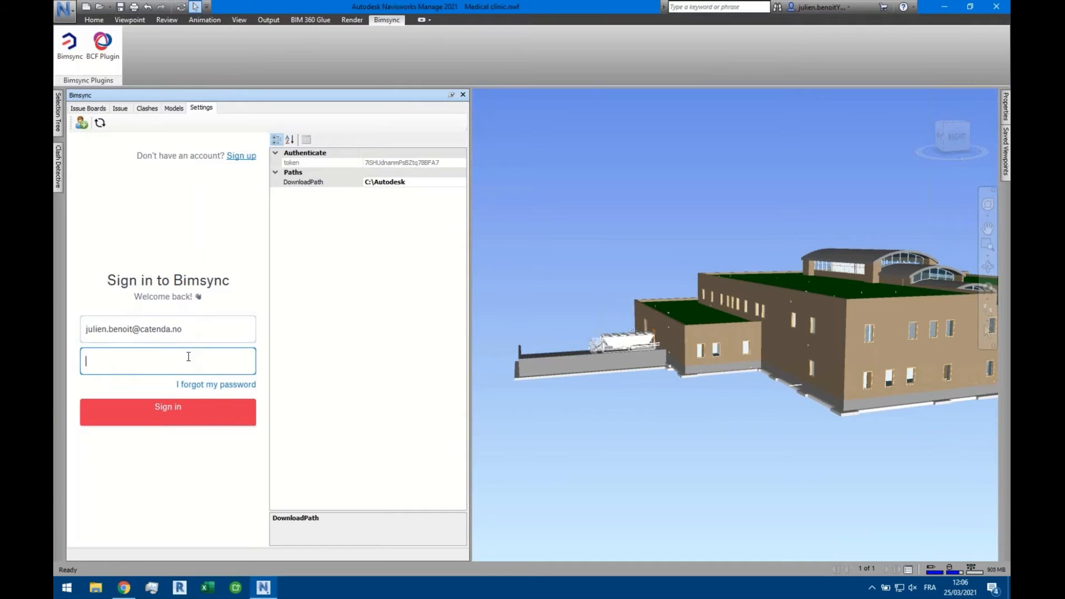
{"action": "key", "text": "ctrl+v"}
{"action": "left_click", "coordinate": [170, 409]}
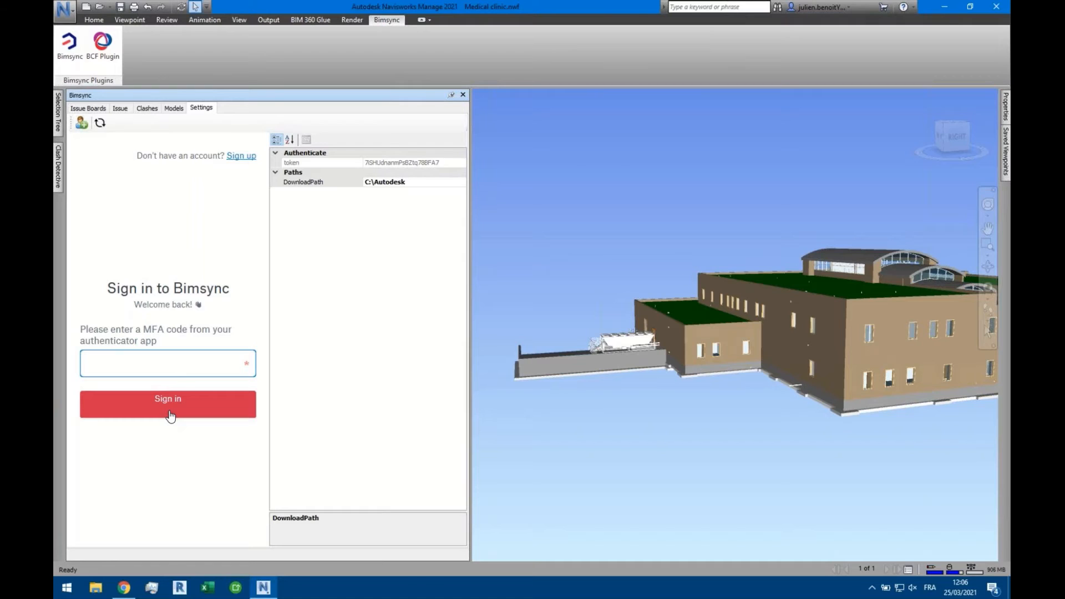
Enter the authenticator verification code, allow plugin access, and dismiss the PopulateIssueBoards errors
{"action": "left_click", "coordinate": [170, 415]}
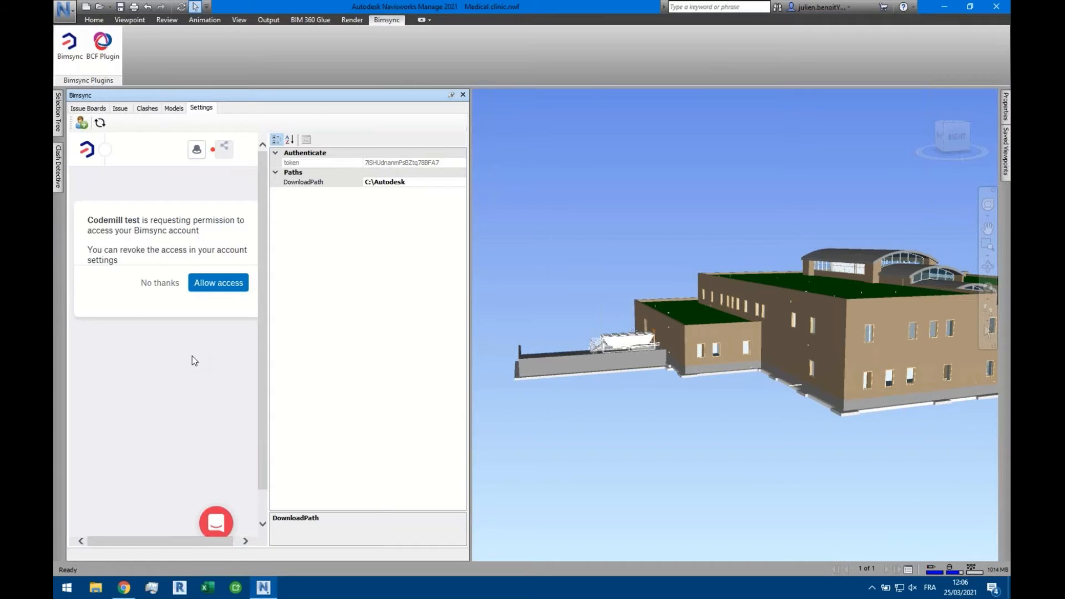
{"action": "left_click", "coordinate": [213, 291]}
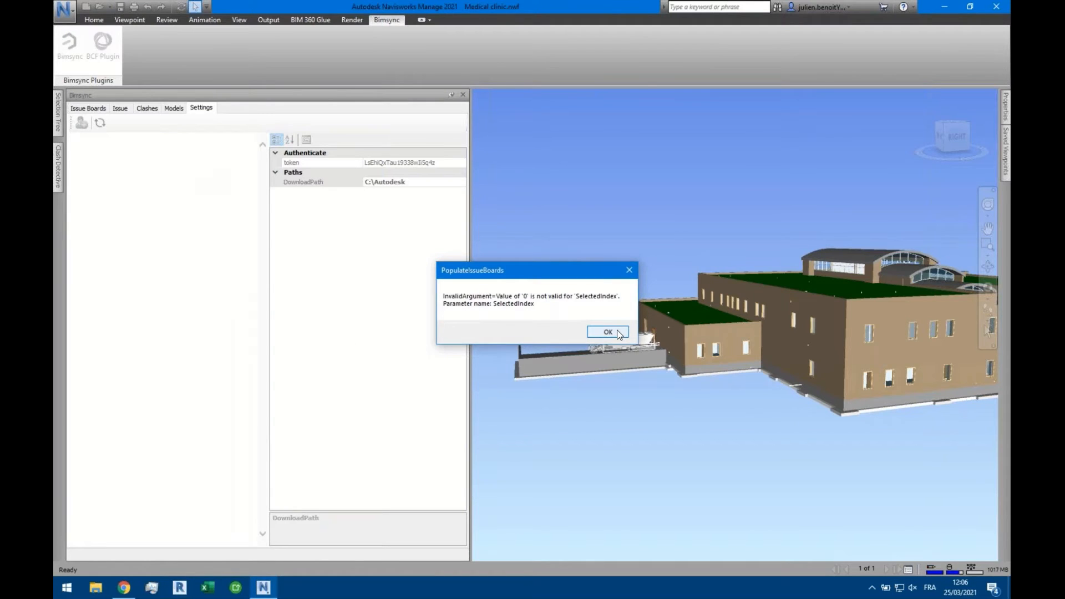
{"action": "left_click", "coordinate": [619, 335]}
{"action": "left_click", "coordinate": [615, 332]}
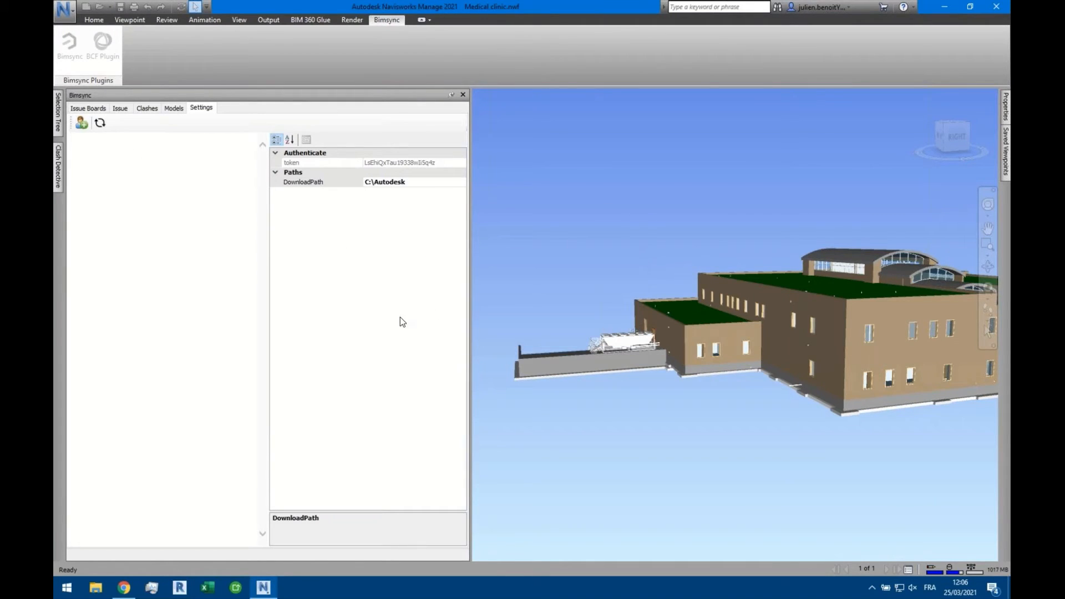
Open the plugin's Projects list and search it for 'catenda', dismissing a mail notification
{"action": "left_click", "coordinate": [95, 109]}
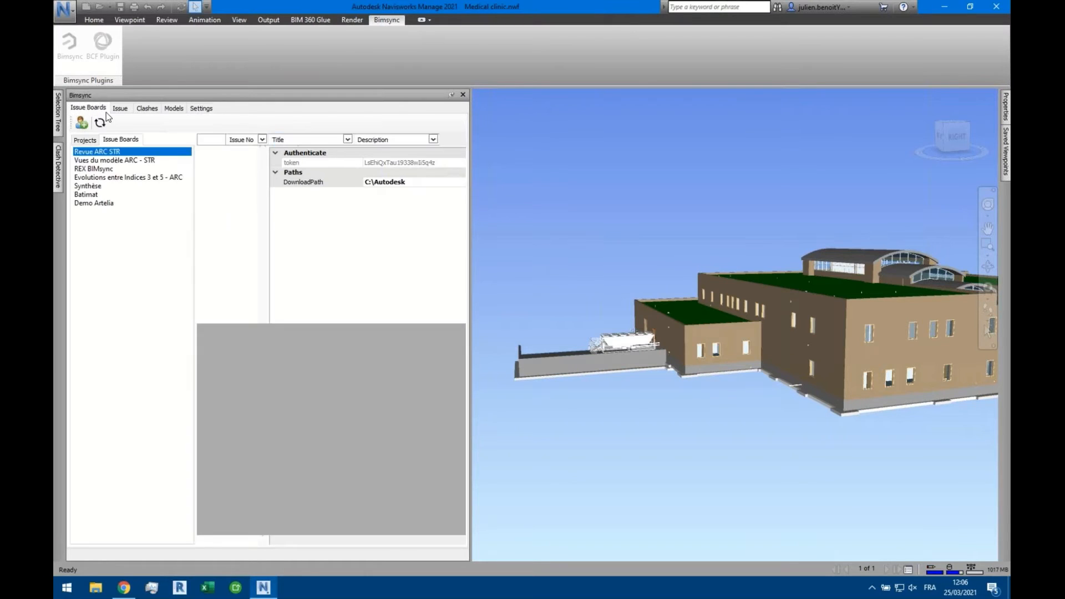
{"action": "left_click", "coordinate": [92, 140]}
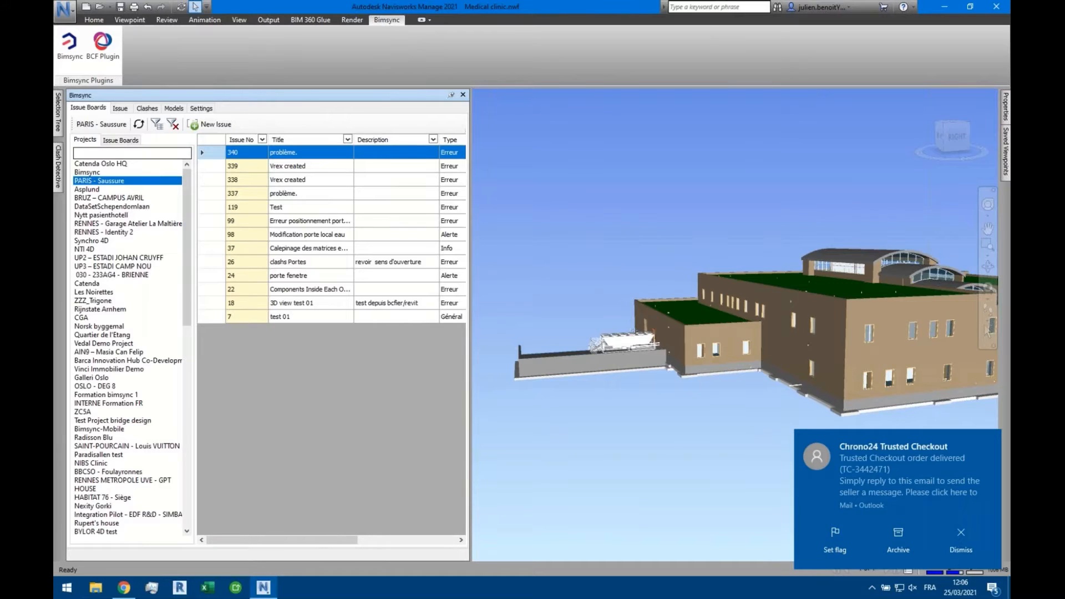
{"action": "left_click", "coordinate": [962, 541]}
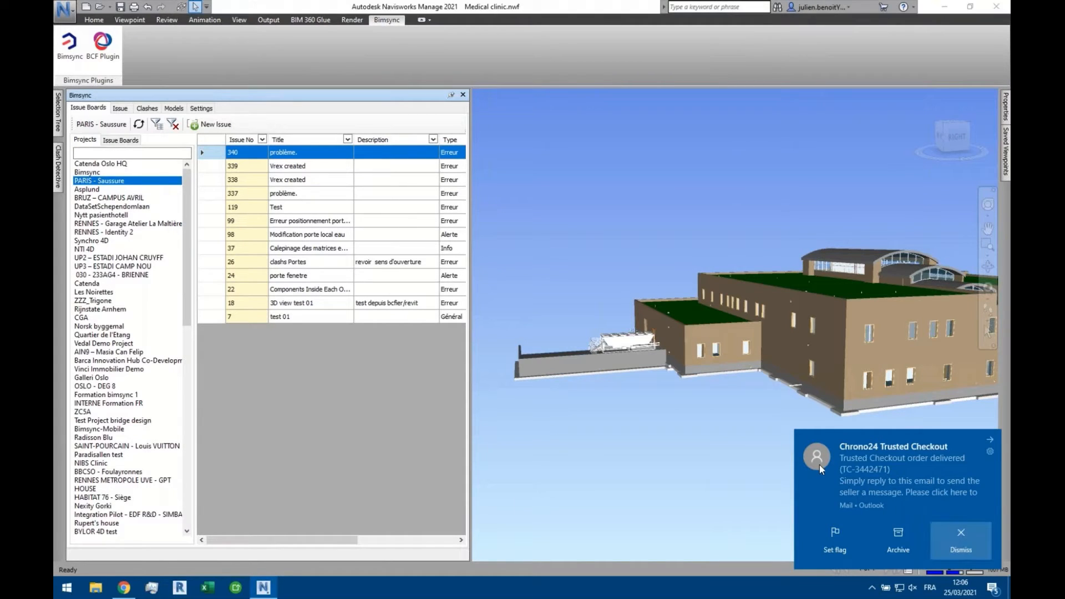
{"action": "left_click", "coordinate": [129, 153]}
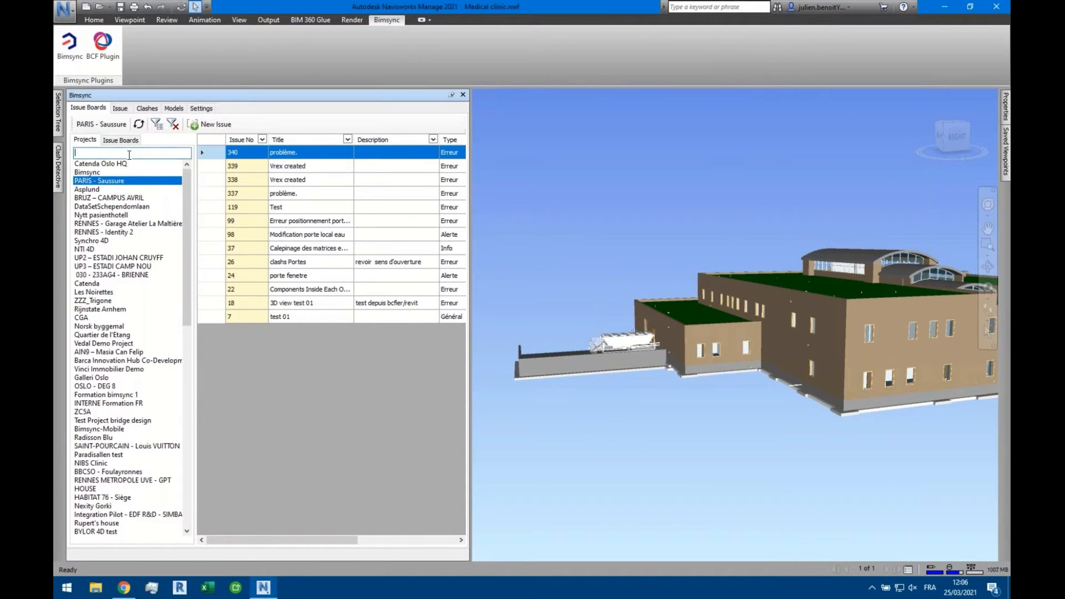
{"action": "type", "text": "ca"}
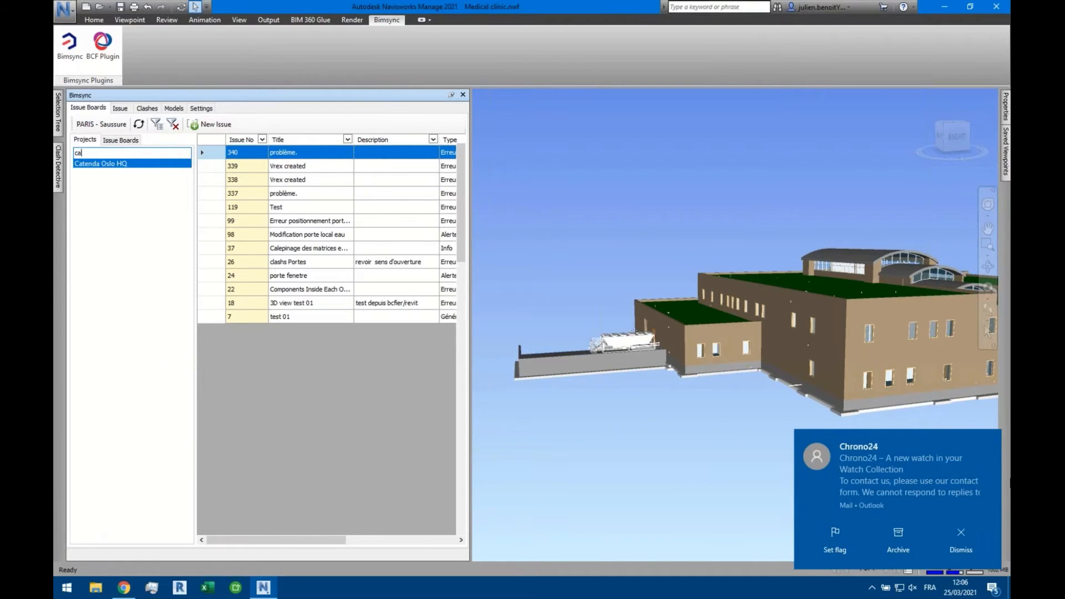
{"action": "type", "text": "t"}
{"action": "left_click", "coordinate": [954, 537]}
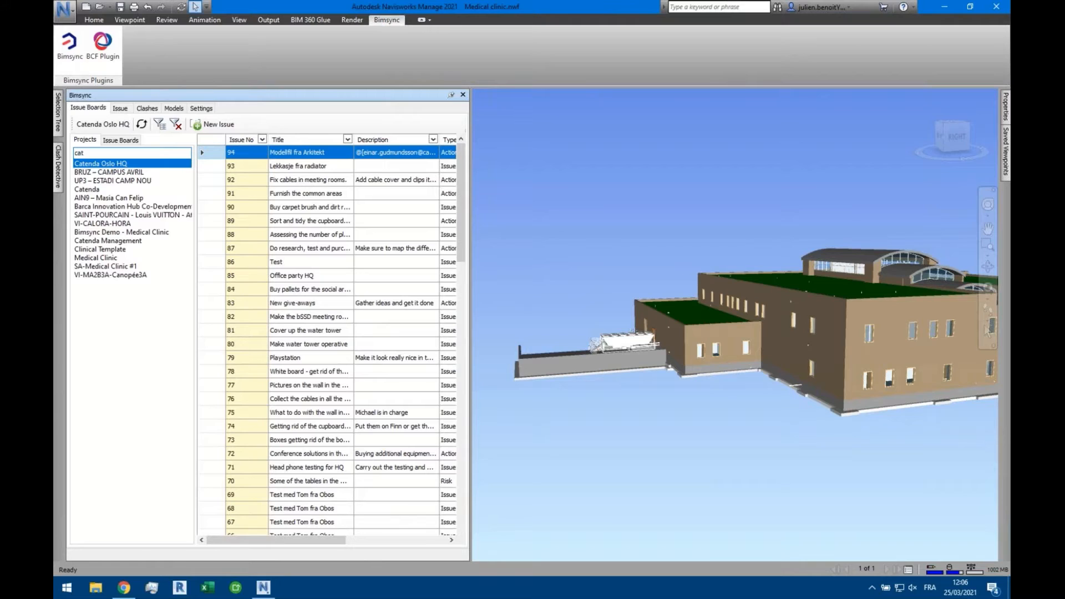
{"action": "type", "text": "e"}
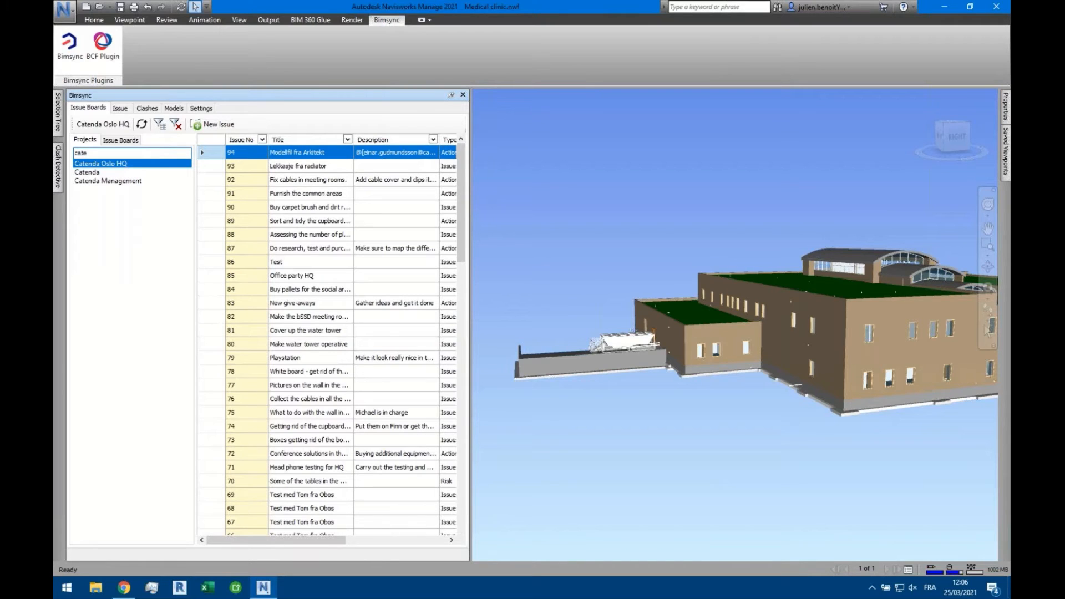
{"action": "type", "text": "nda"}
After checking the browser, search the projects for 'project' and open Demo Project - EN
{"action": "left_click", "coordinate": [132, 594]}
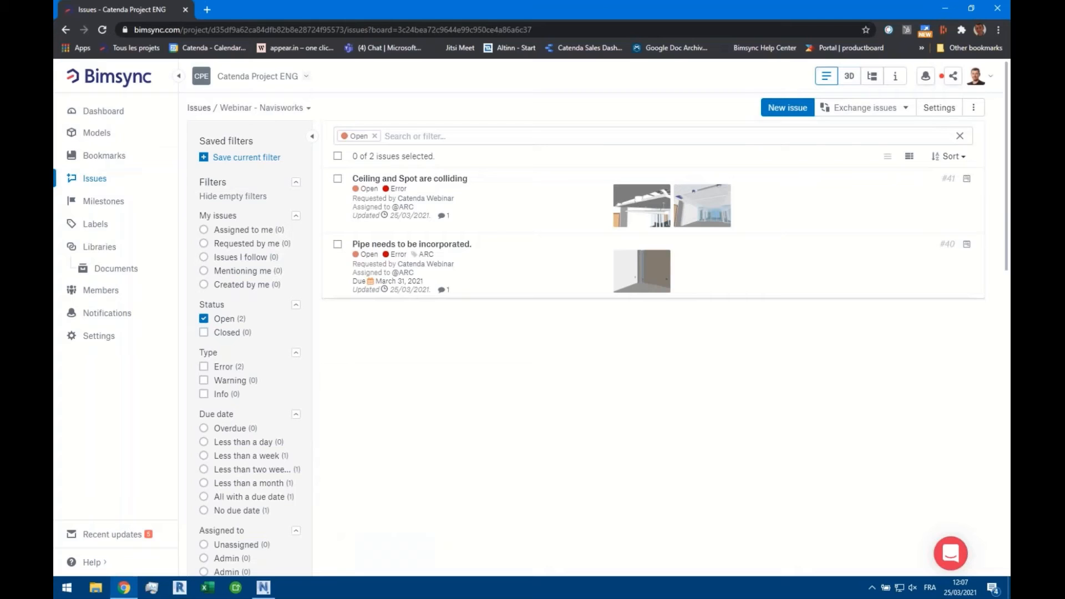
{"action": "left_click", "coordinate": [263, 588]}
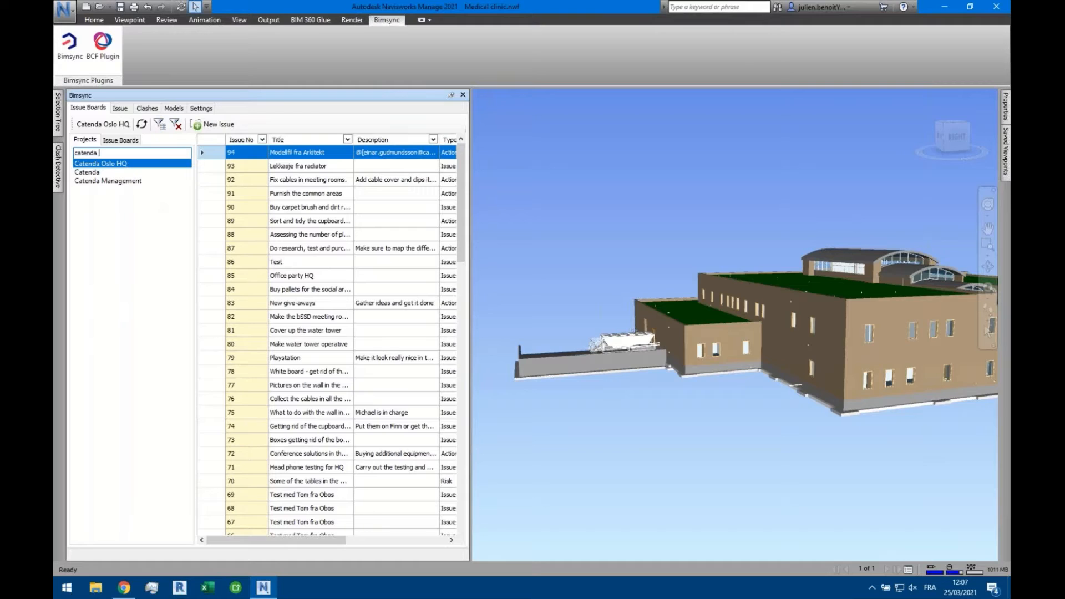
{"action": "type", "text": "pro"}
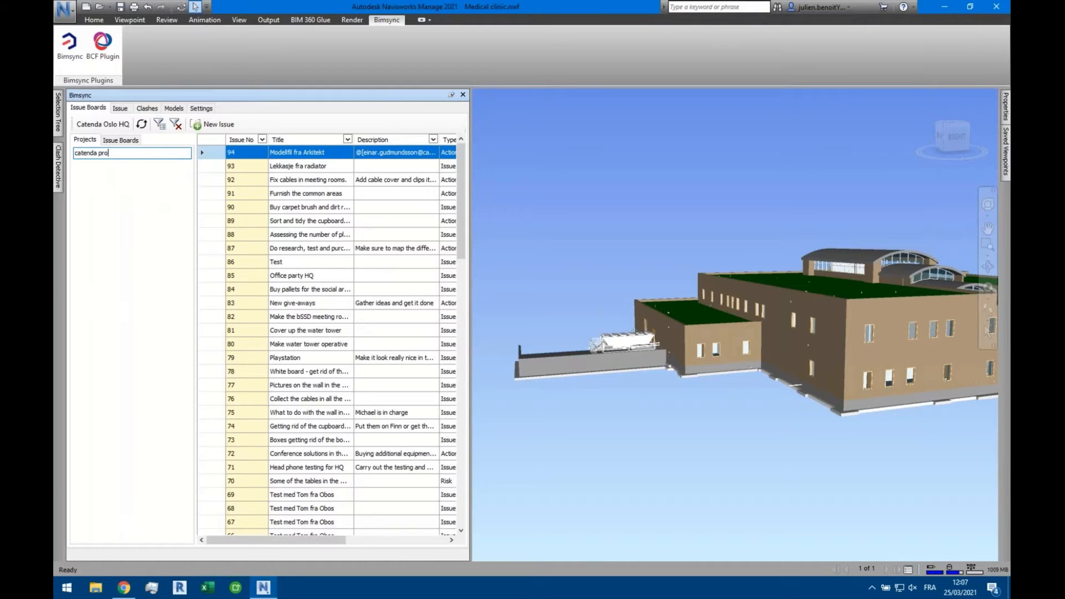
{"action": "key", "text": "BackSpace"}
{"action": "key", "text": "BackSpace"}
{"action": "key", "text": "BackSpace"}
{"action": "key", "text": "BackSpace"}
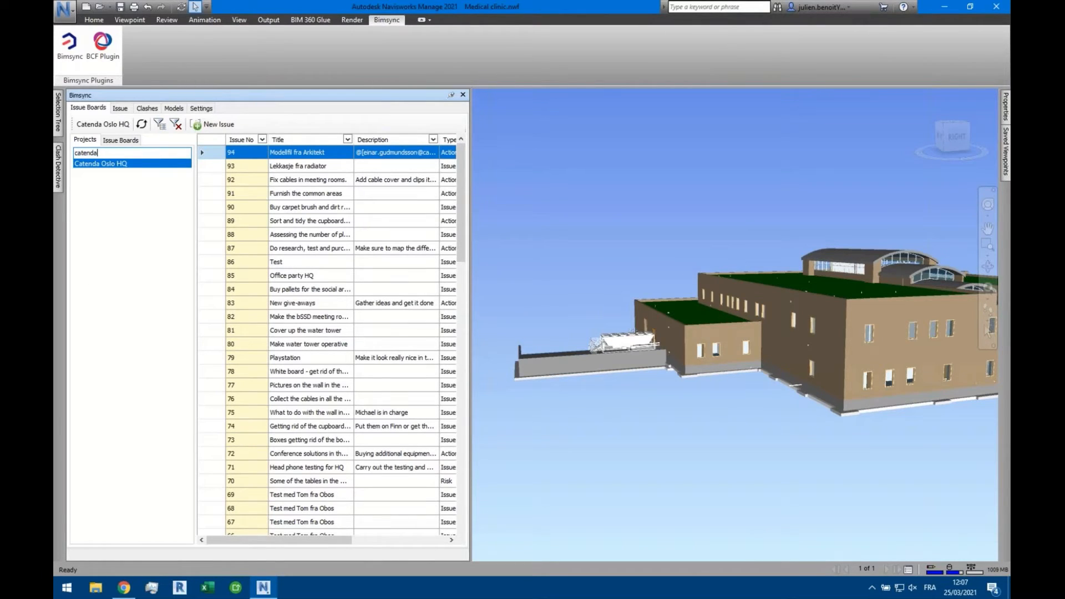
{"action": "key", "text": "BackSpace"}
{"action": "key", "text": "BackSpace"}
{"action": "key", "text": "BackSpace"}
{"action": "key", "text": "BackSpace"}
{"action": "key", "text": "BackSpace"}
{"action": "key", "text": "BackSpace"}
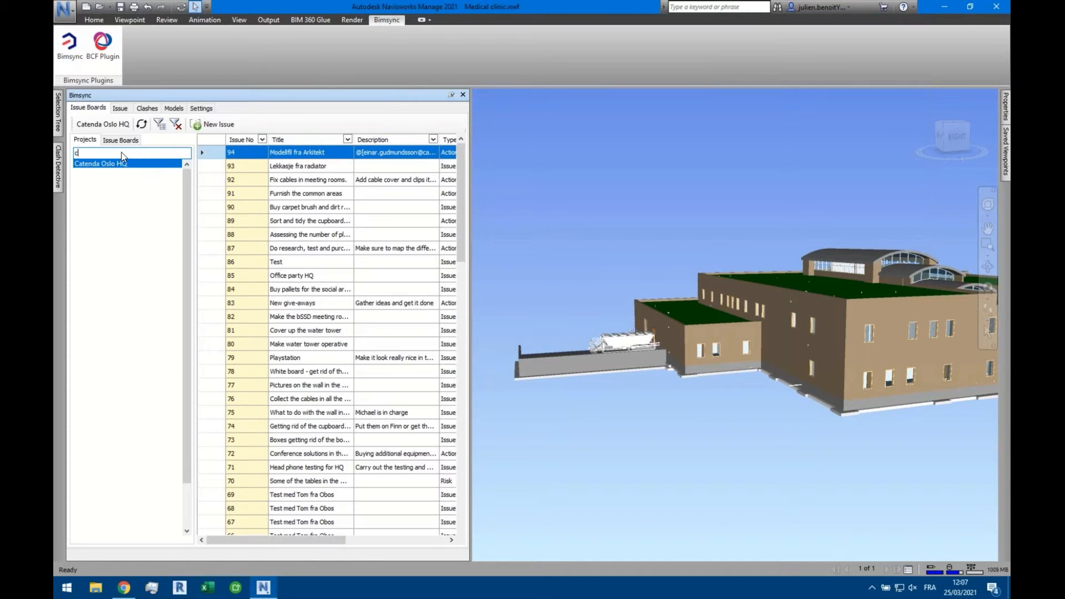
{"action": "key", "text": "BackSpace"}
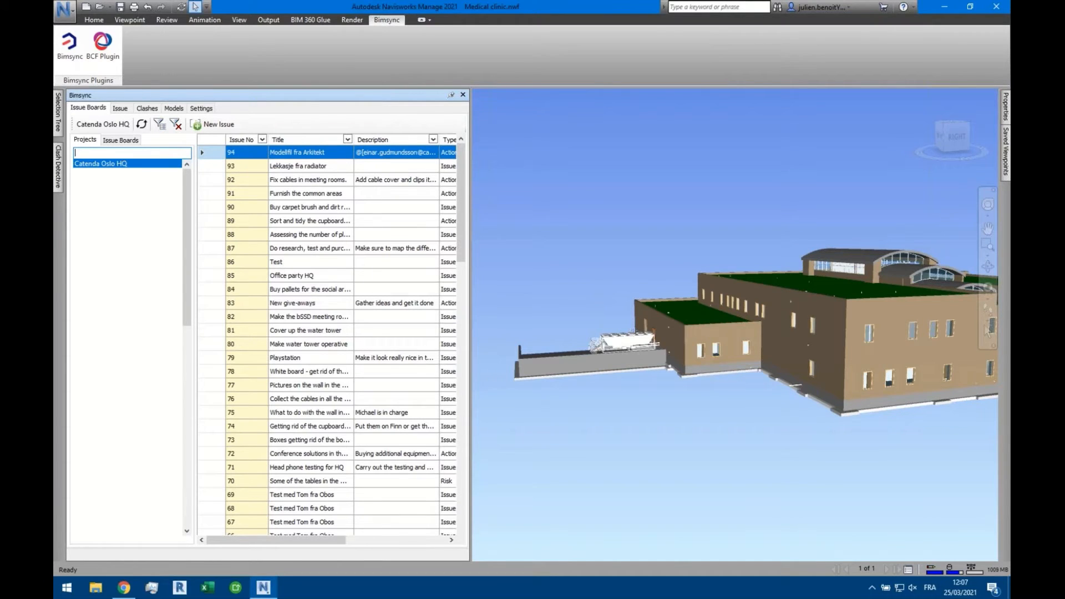
{"action": "type", "text": "pr"}
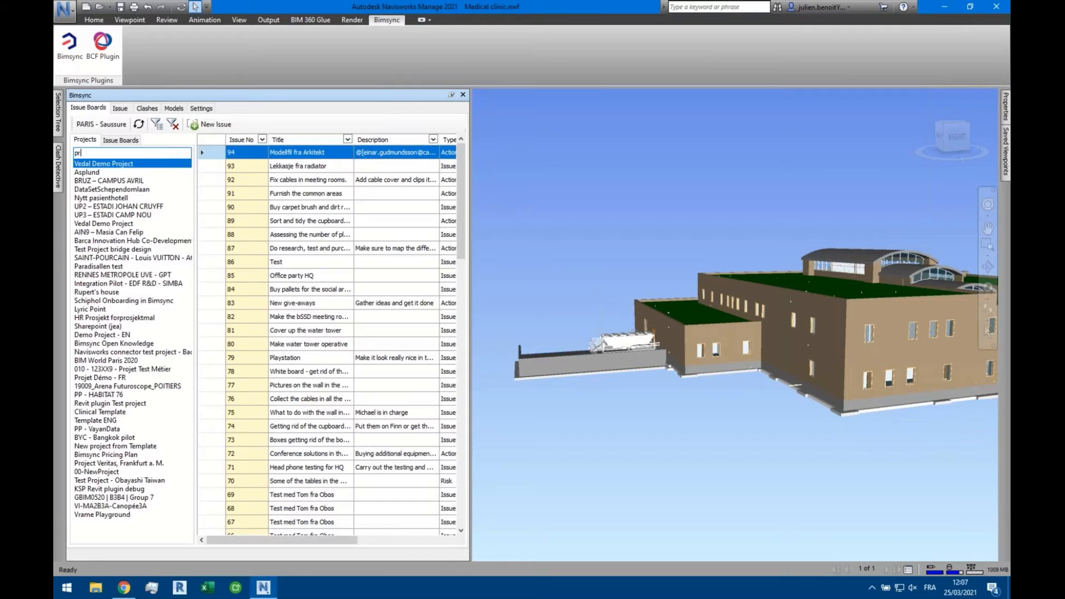
{"action": "type", "text": "oject"}
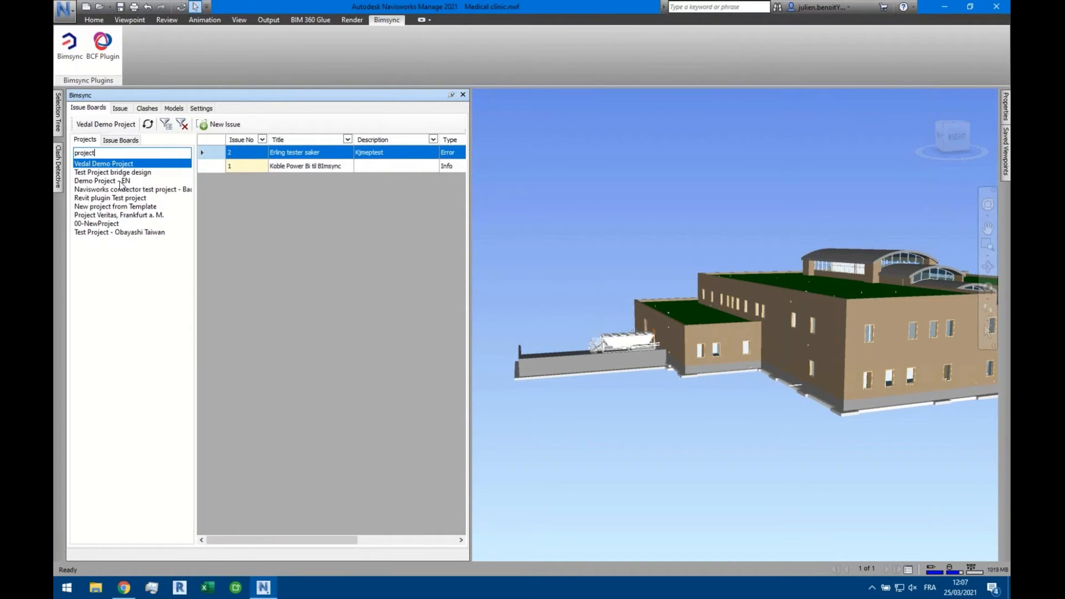
{"action": "left_click", "coordinate": [121, 181]}
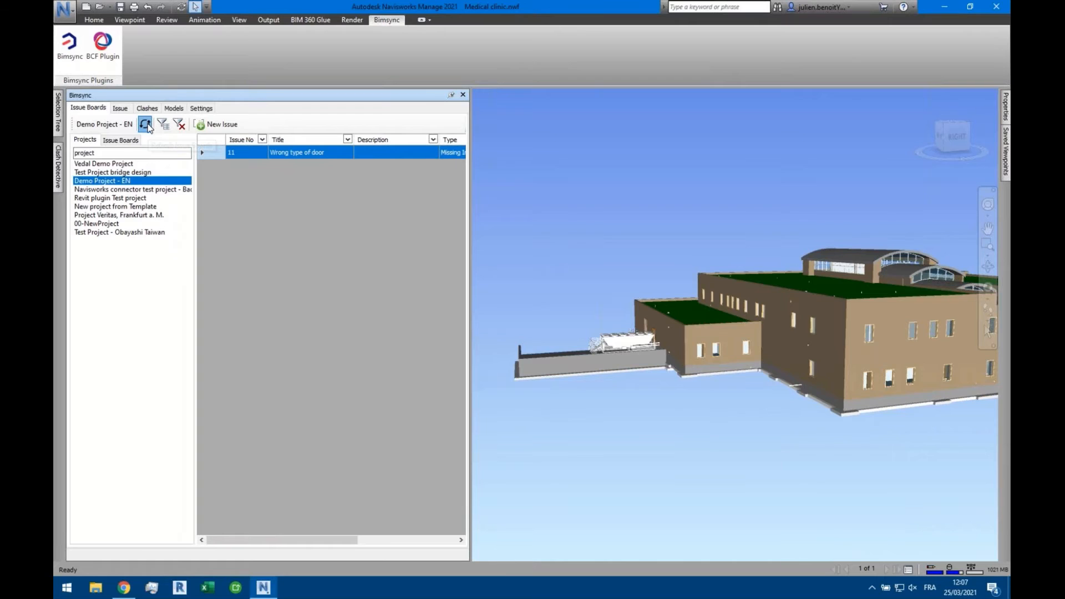
Shorten the project search text and refresh to reload Catenda Oslo HQ's issues
{"action": "left_click", "coordinate": [115, 155]}
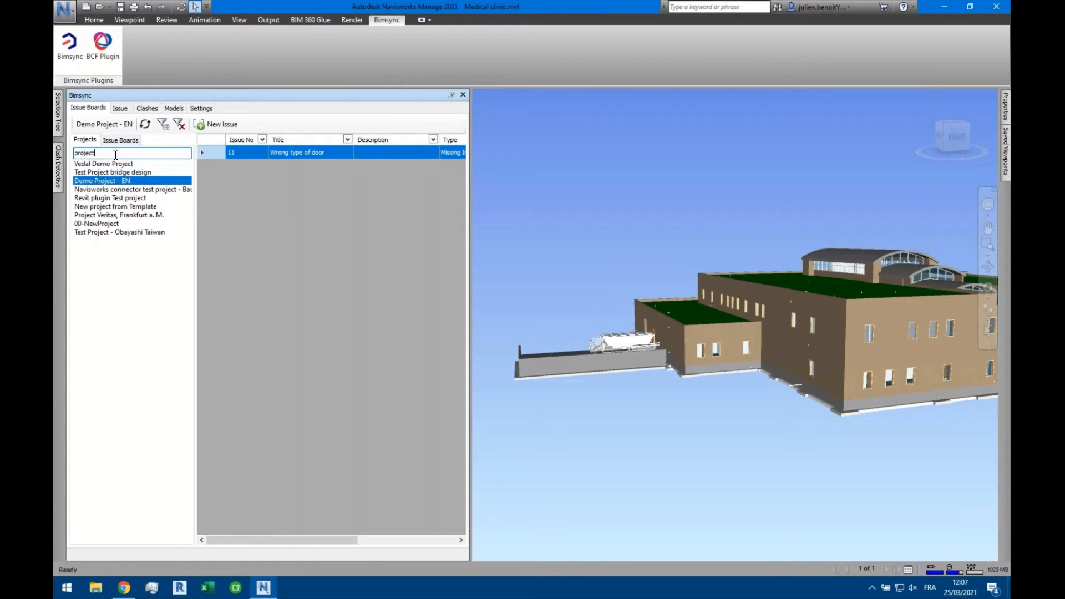
{"action": "key", "text": "BackSpace"}
{"action": "key", "text": "BackSpace"}
{"action": "key", "text": "BackSpace"}
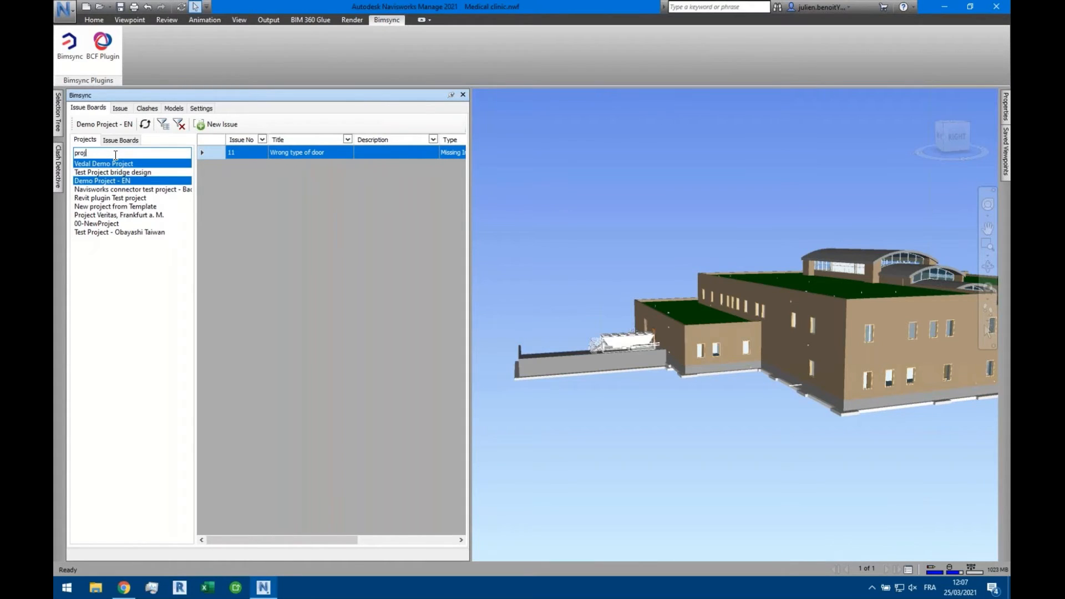
{"action": "key", "text": "BackSpace"}
{"action": "left_click", "coordinate": [146, 124]}
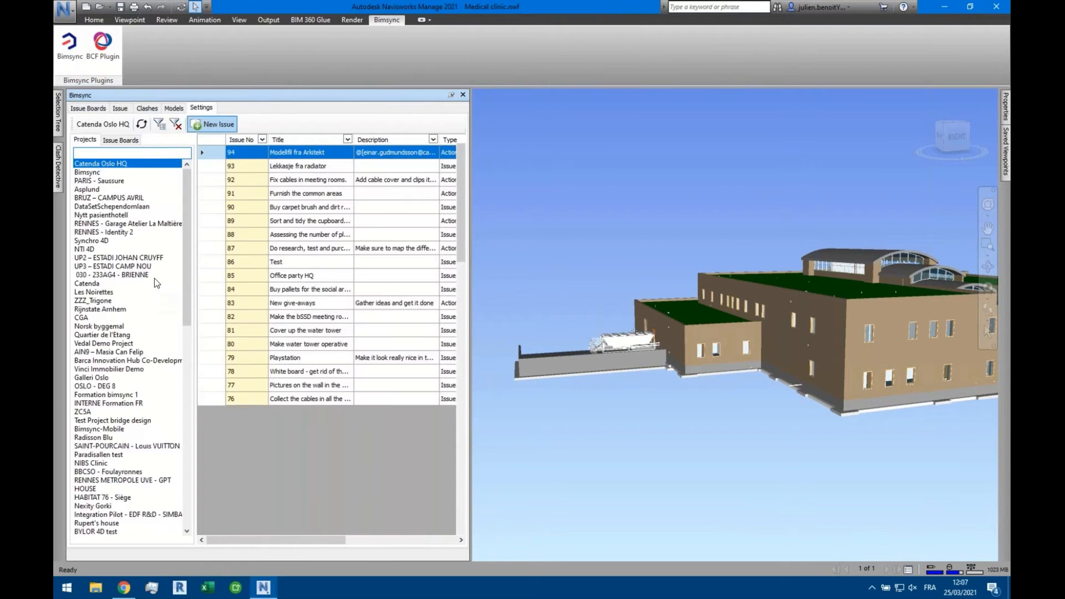
Sign in to Bimsync again with the webinar account's e-mail and password, then show Issue Boards
{"action": "left_click", "coordinate": [81, 129]}
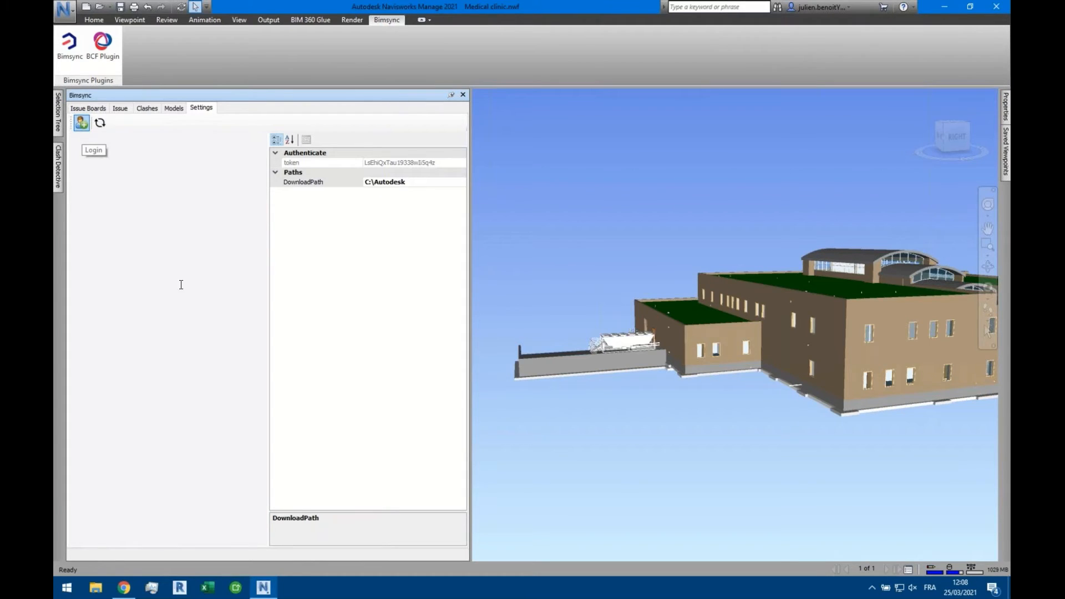
{"action": "left_click", "coordinate": [180, 329]}
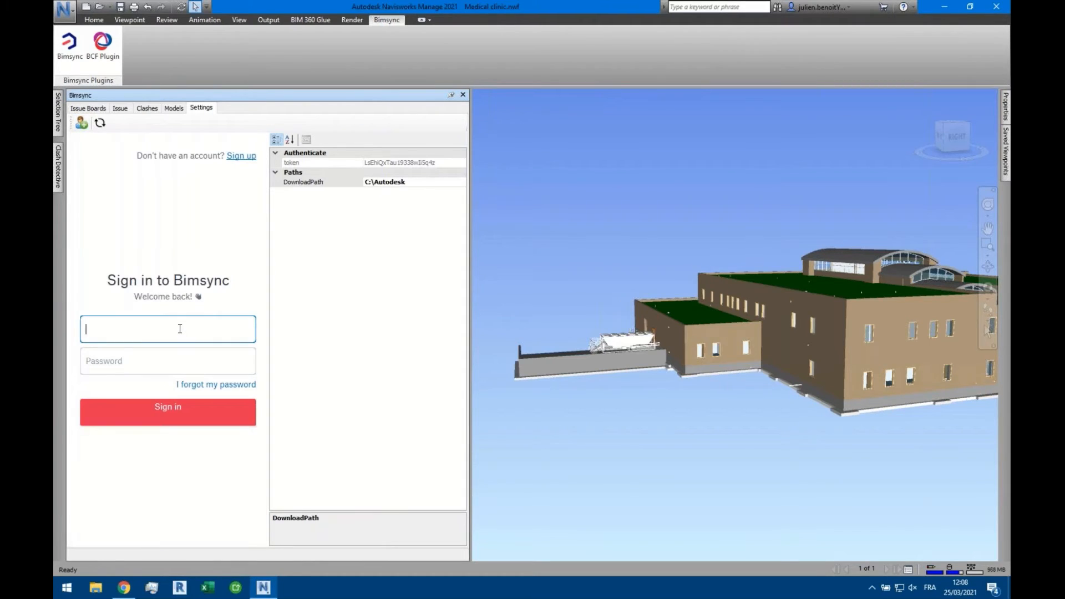
{"action": "key", "text": "Tab"}
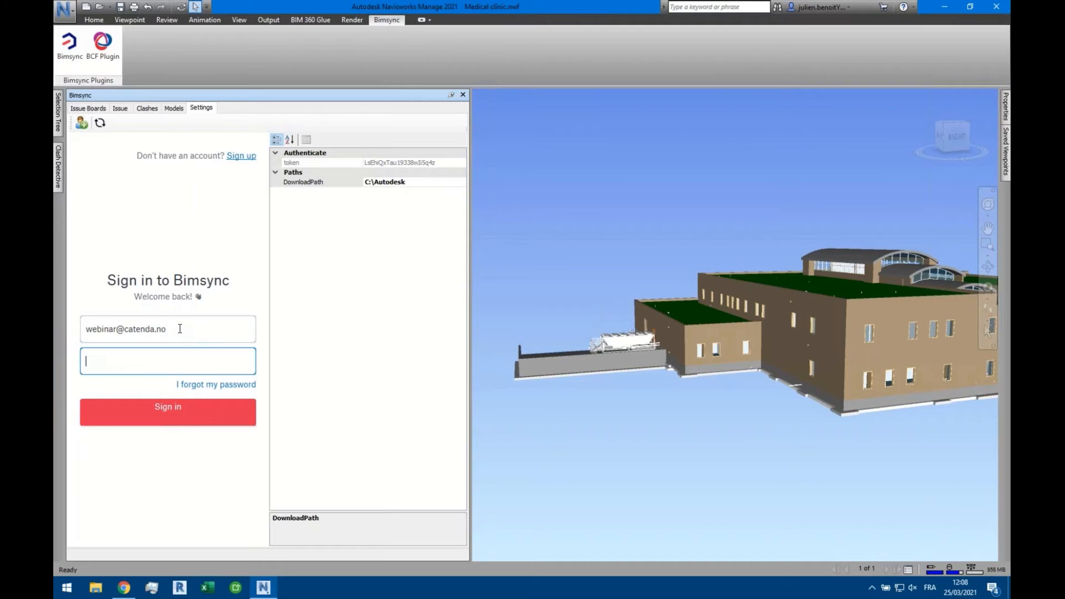
{"action": "type", "text": "•••••••••••"}
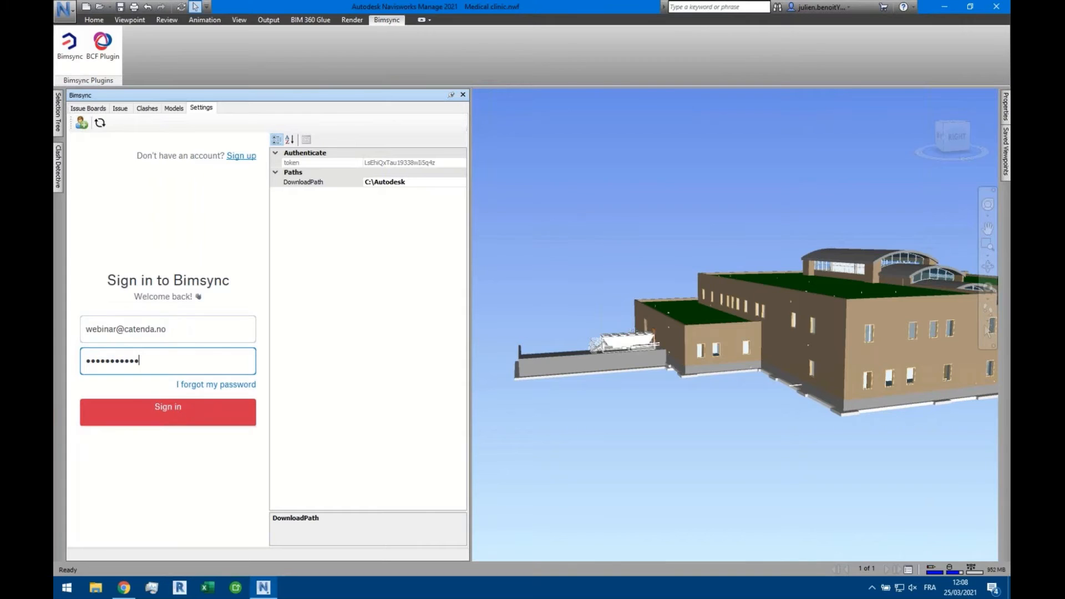
{"action": "left_click", "coordinate": [176, 415]}
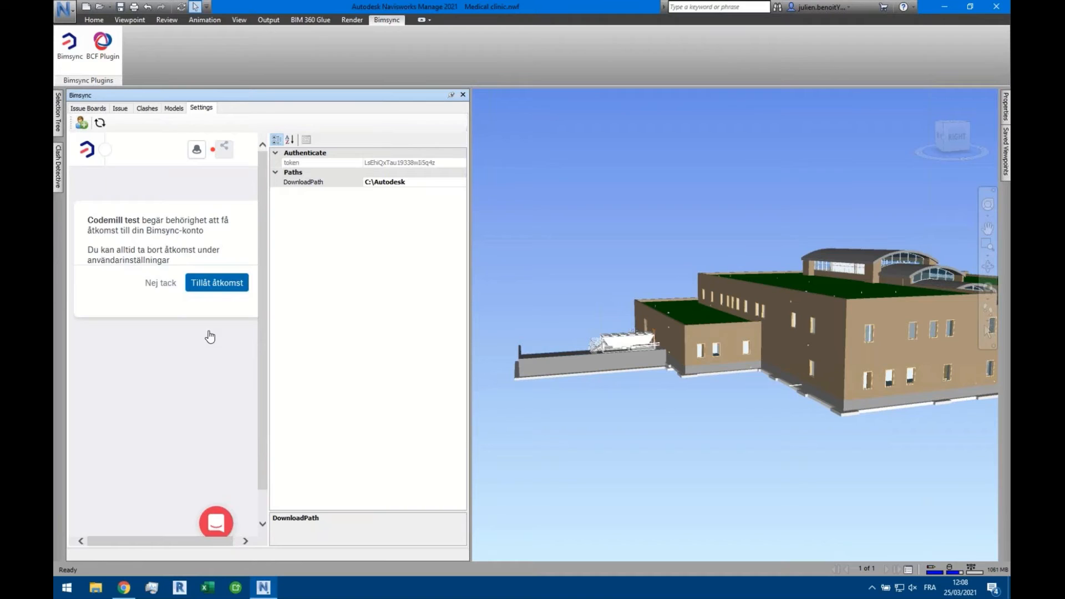
{"action": "left_click", "coordinate": [94, 110]}
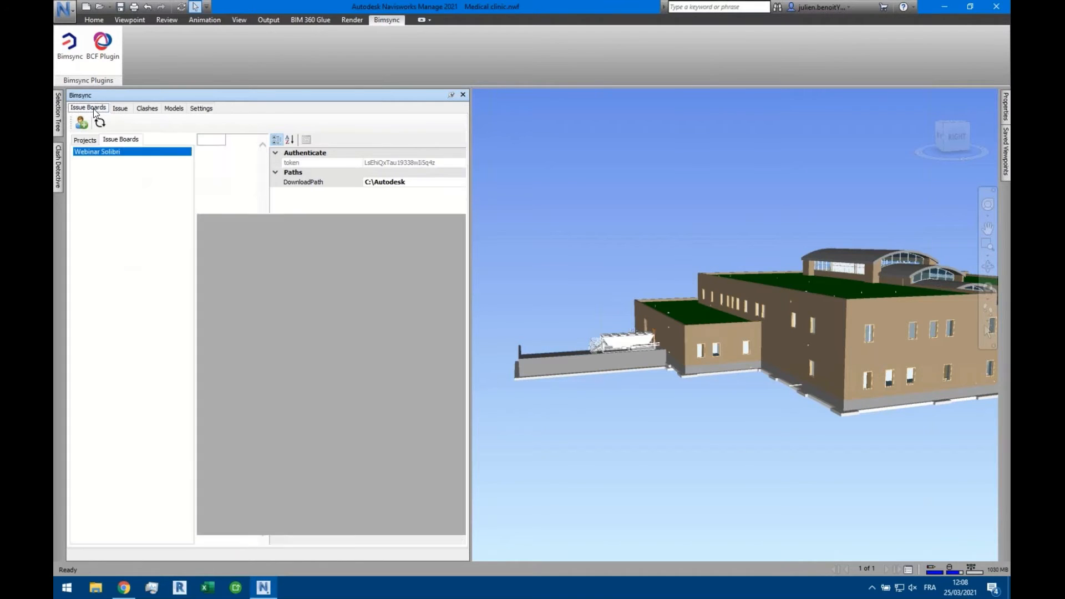
Pick Catenda Project ENG from Projects, list its issue boards, and switch to the browser
{"action": "left_click", "coordinate": [93, 141]}
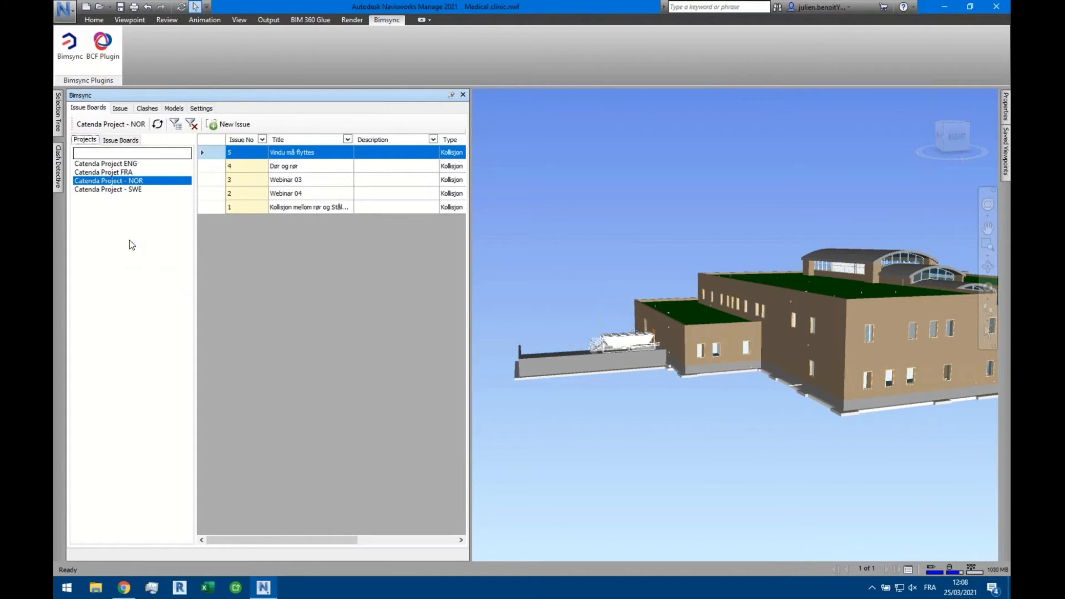
{"action": "left_click", "coordinate": [128, 164]}
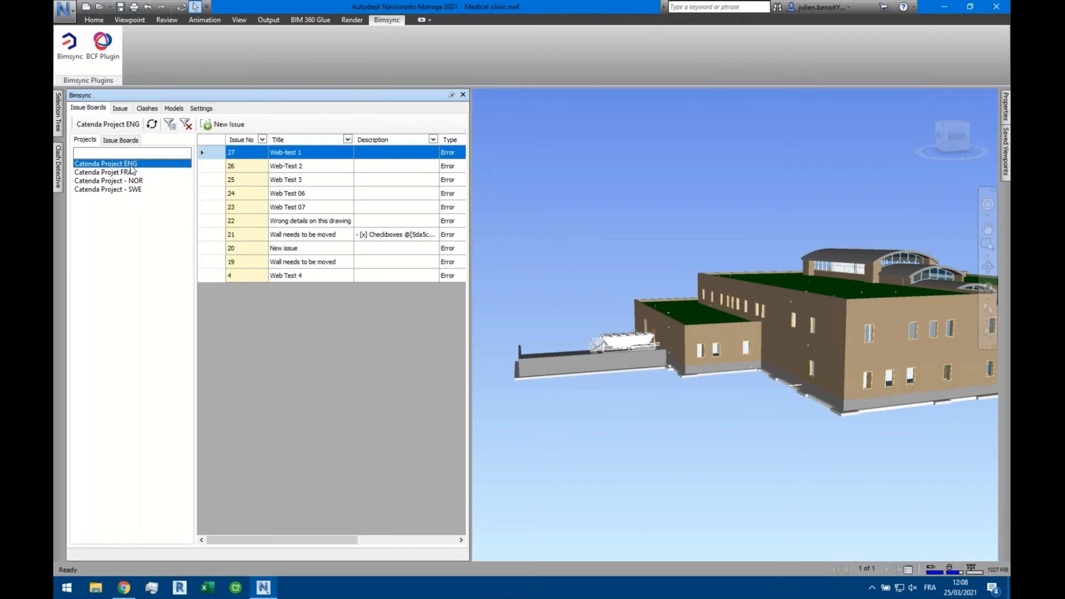
{"action": "left_click", "coordinate": [121, 140]}
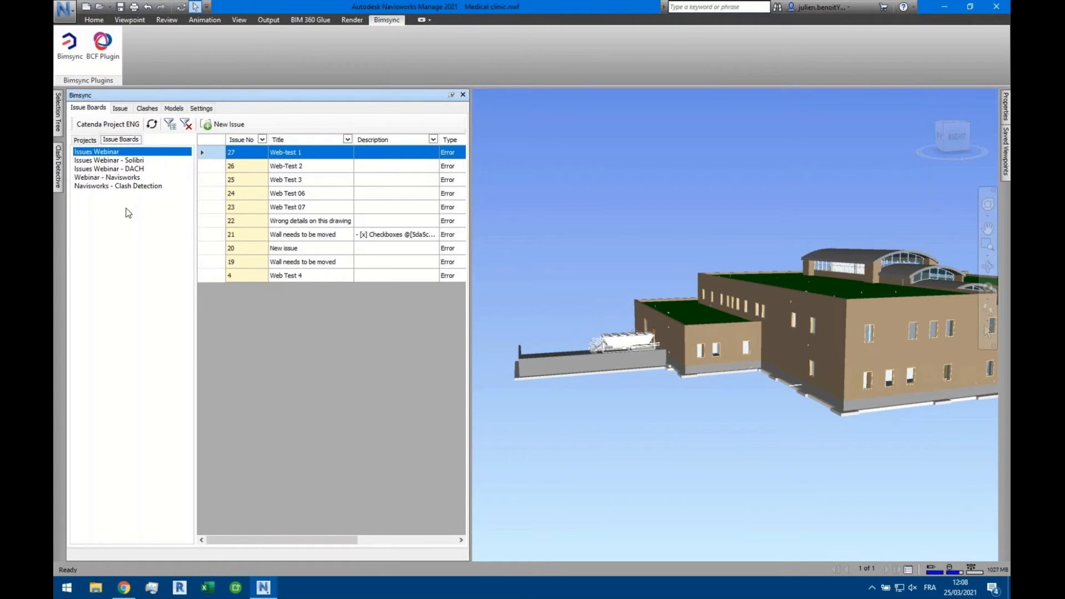
{"action": "left_click", "coordinate": [124, 588]}
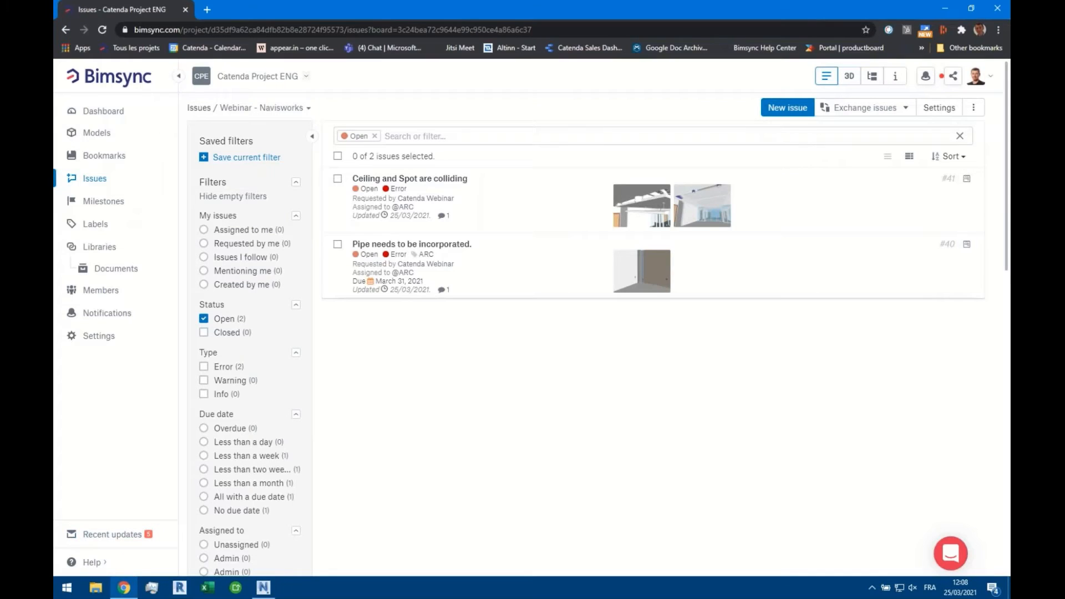
Collapse Bimsync's side navigation, check the board dropdown, and return to Navisworks
{"action": "left_click", "coordinate": [179, 76]}
{"action": "left_click", "coordinate": [175, 107]}
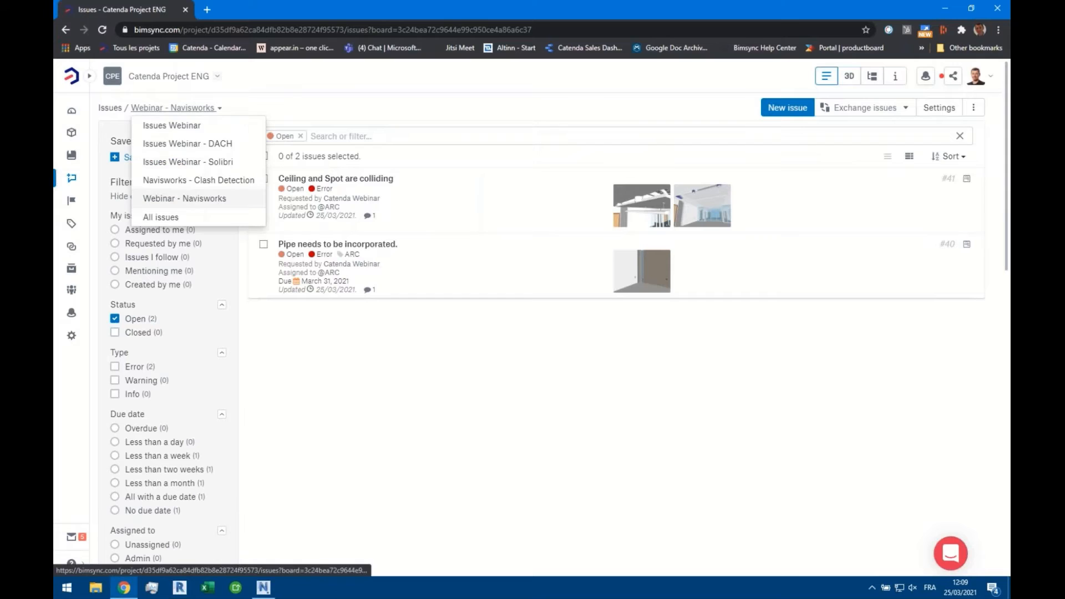
{"action": "left_click", "coordinate": [269, 591]}
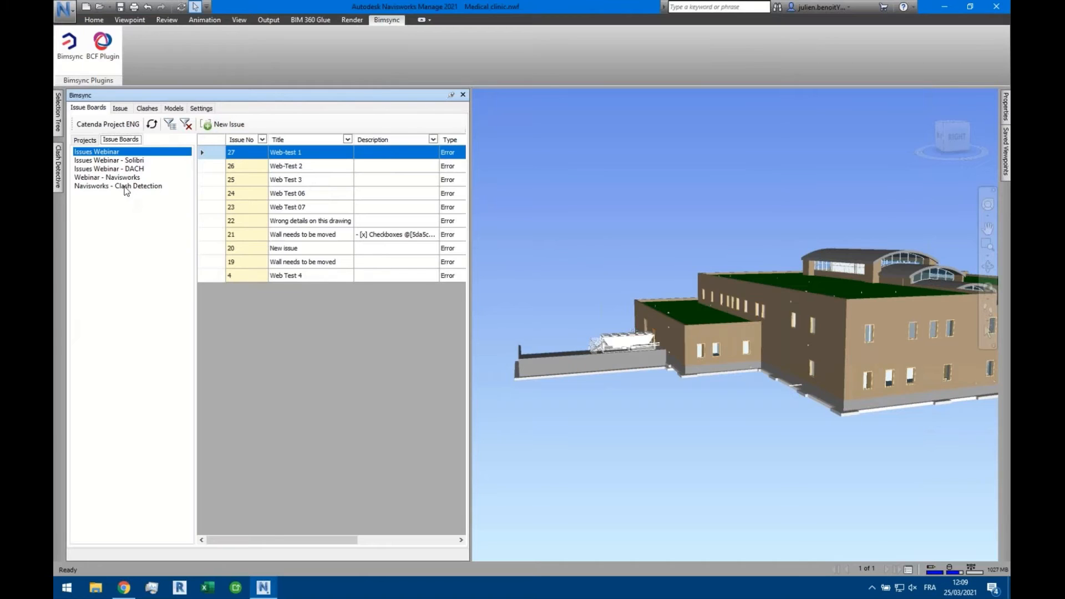
Open issue 40 'Pipe needs to be incorporated.' from the Webinar - Navisworks board
{"action": "left_click", "coordinate": [100, 178]}
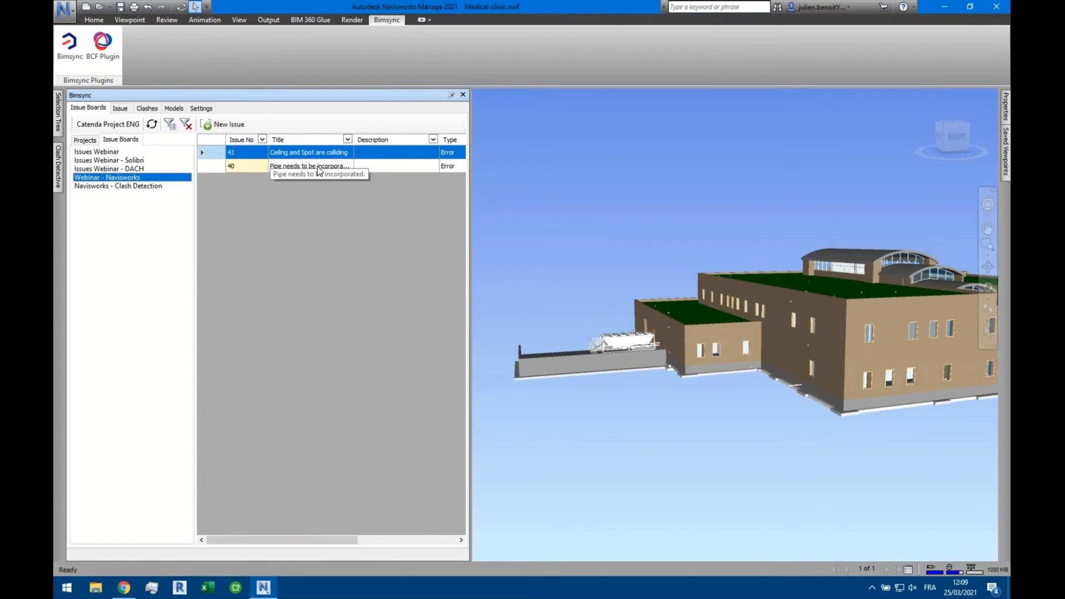
{"action": "left_click", "coordinate": [320, 167]}
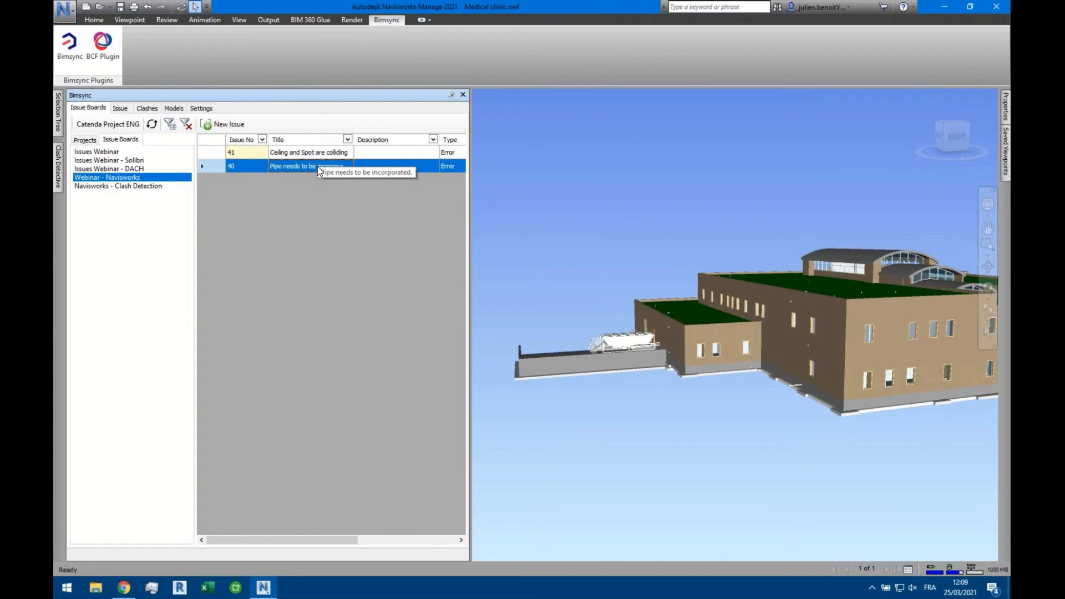
{"action": "double_click", "coordinate": [277, 168]}
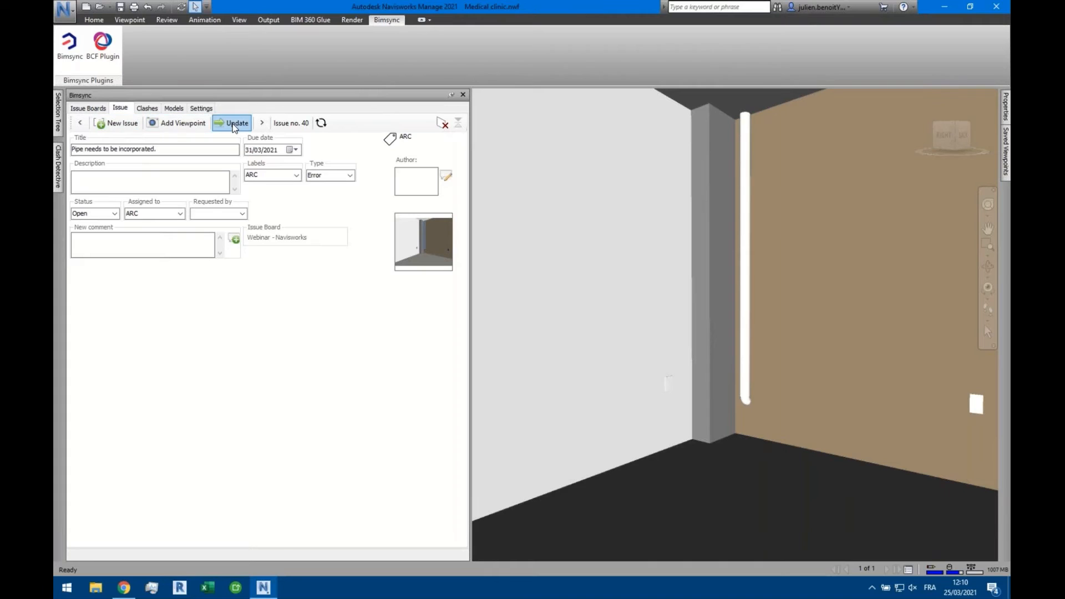
Step back to issue 41 'Ceiling and Spot are colliding' and load its close-up ceiling viewpoint
{"action": "left_click", "coordinate": [261, 125]}
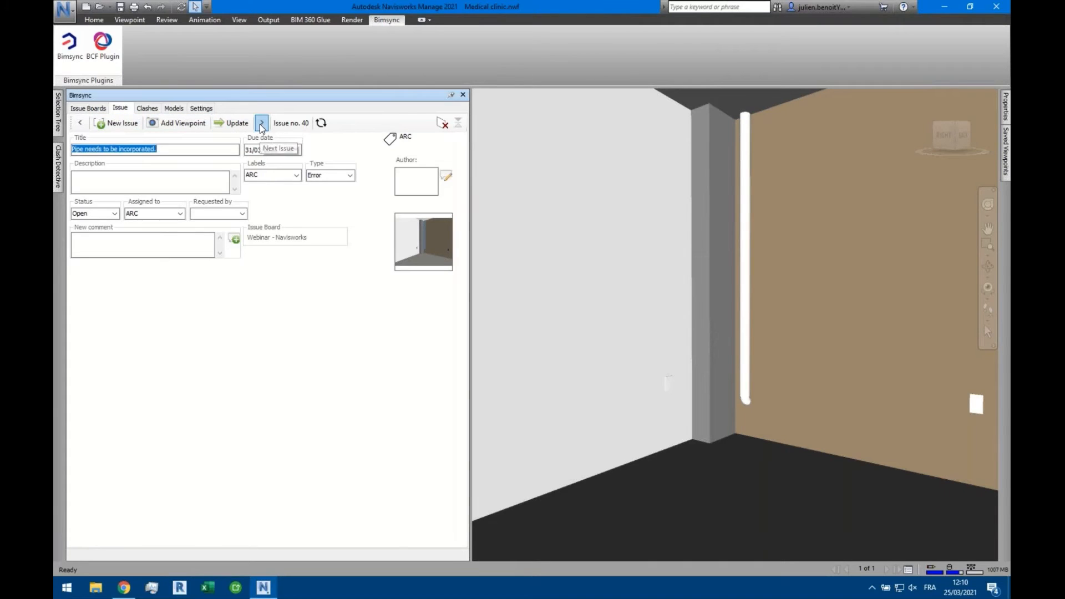
{"action": "left_click", "coordinate": [83, 125]}
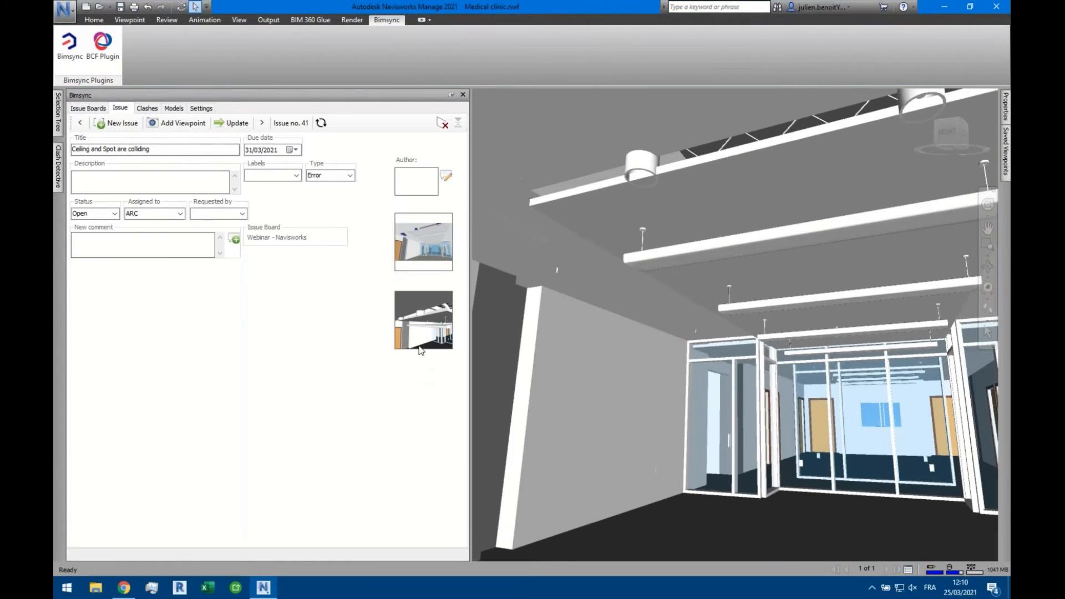
{"action": "left_click", "coordinate": [422, 324]}
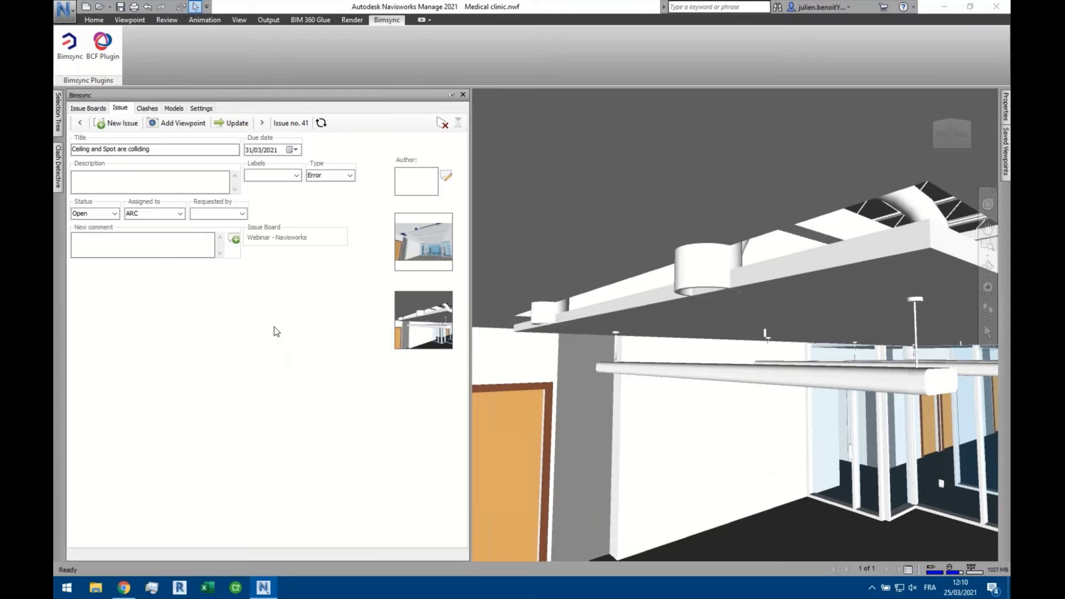
List the ARC, LAN, MEP and STR models, verify the DownloadPath, and frame the building exterior
{"action": "left_click", "coordinate": [174, 108]}
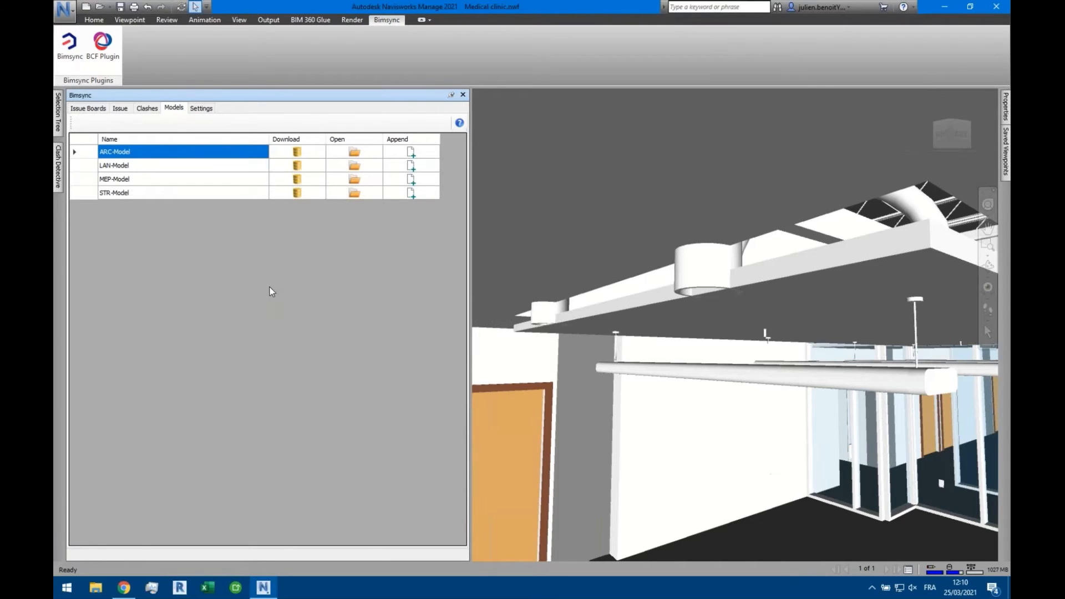
{"action": "left_click", "coordinate": [201, 109]}
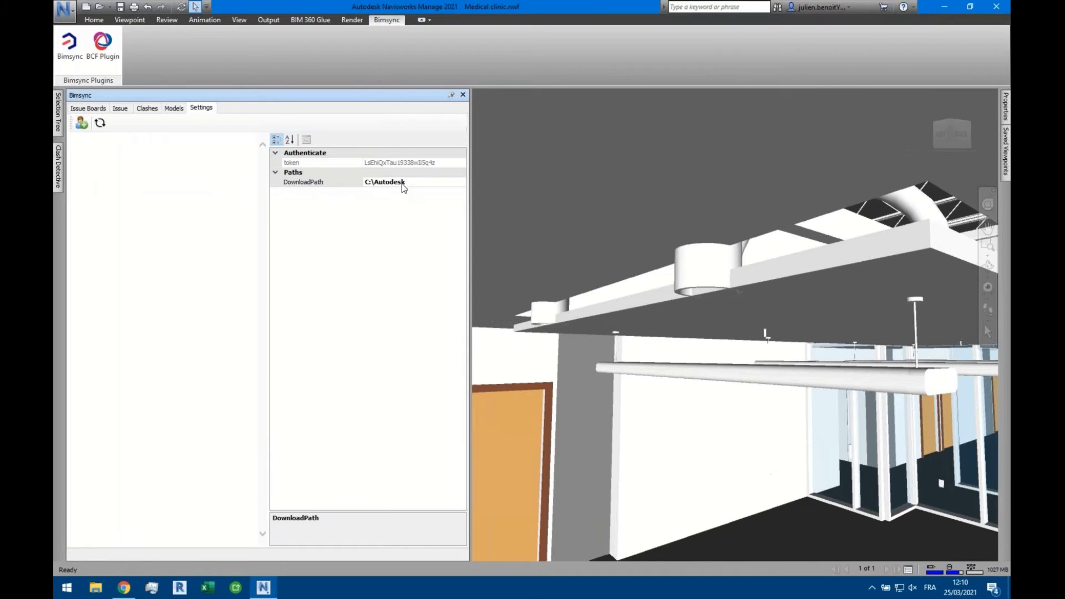
{"action": "left_click", "coordinate": [171, 108]}
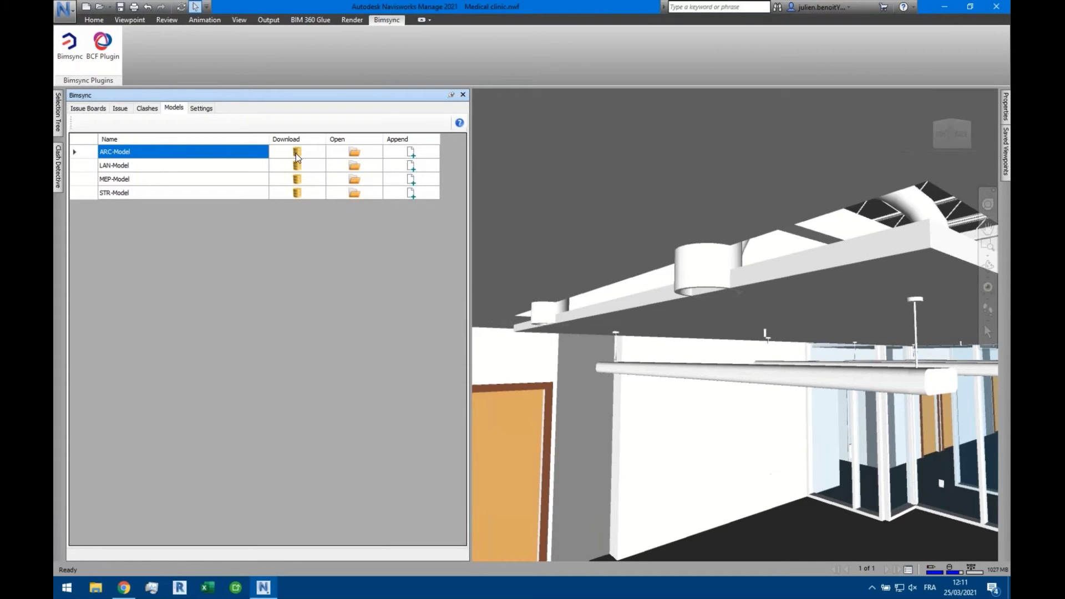
{"action": "left_click", "coordinate": [206, 109]}
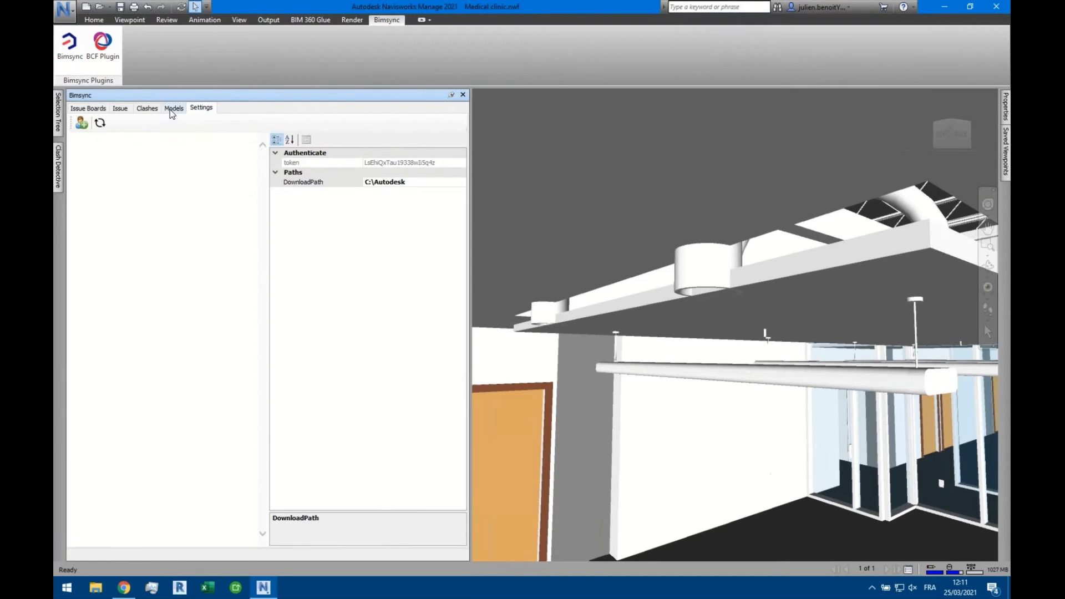
{"action": "left_click", "coordinate": [173, 110]}
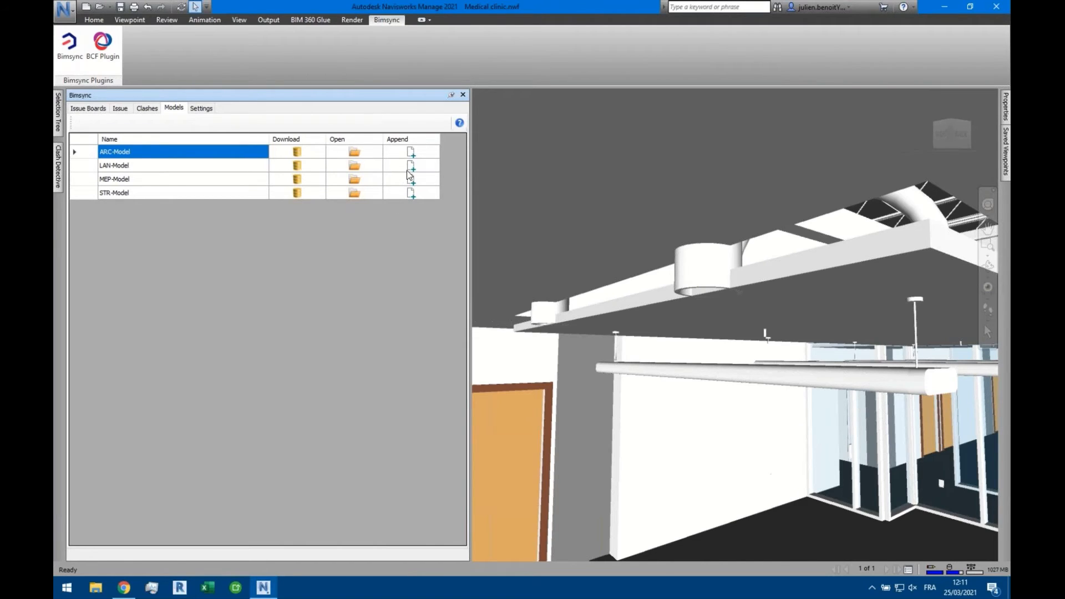
{"action": "left_click", "coordinate": [917, 98]}
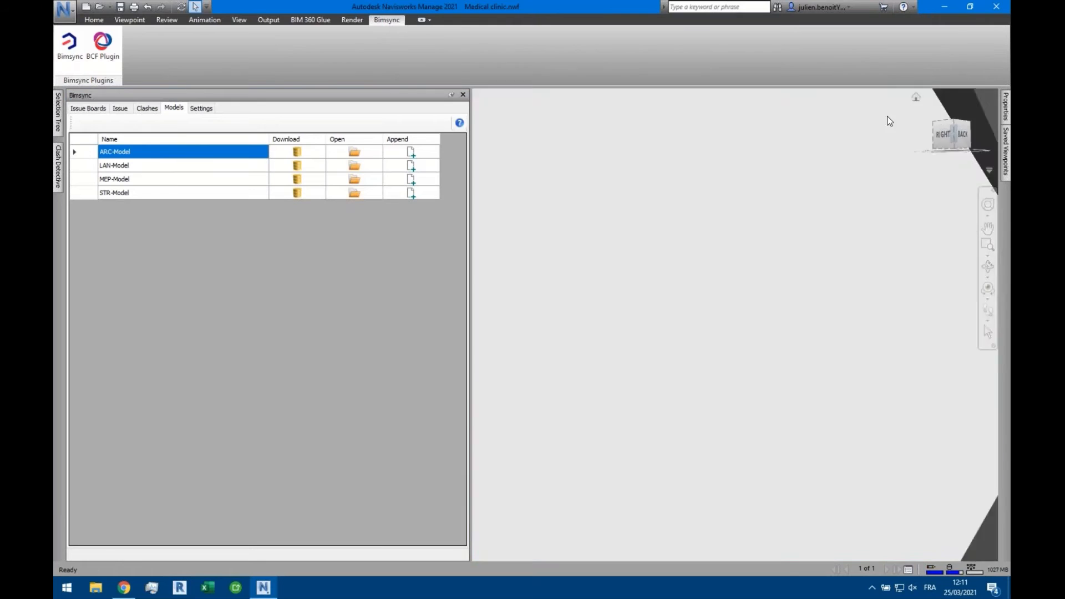
{"action": "middle_click_drag", "start_coordinate": [800, 398], "coordinate": [668, 370]}
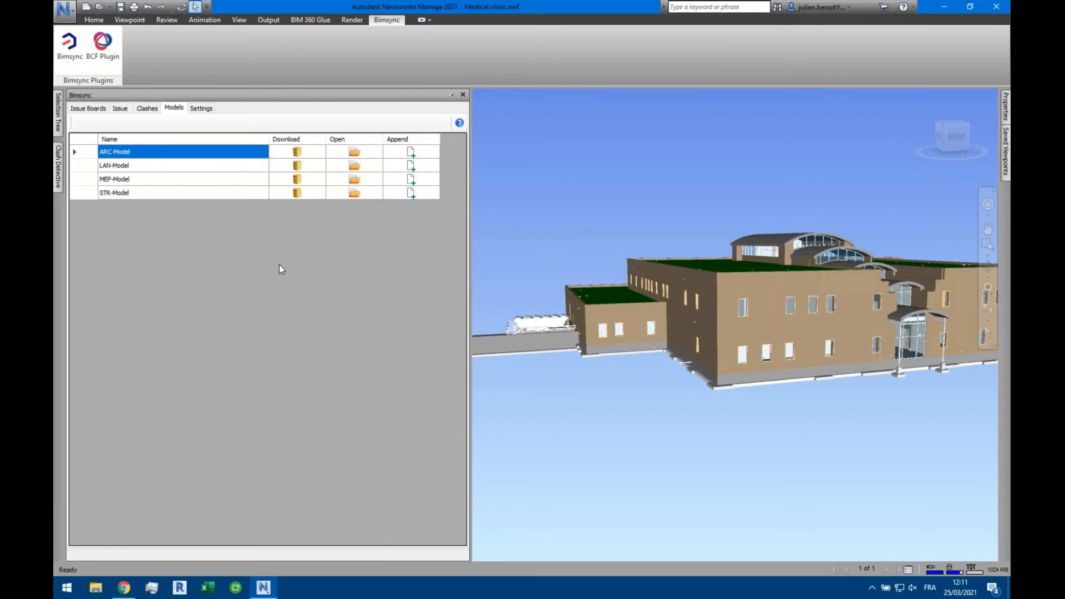
Add a zoomed-in viewpoint of the building's exterior wall to issue 41, then return to the boards
{"action": "left_click", "coordinate": [118, 109]}
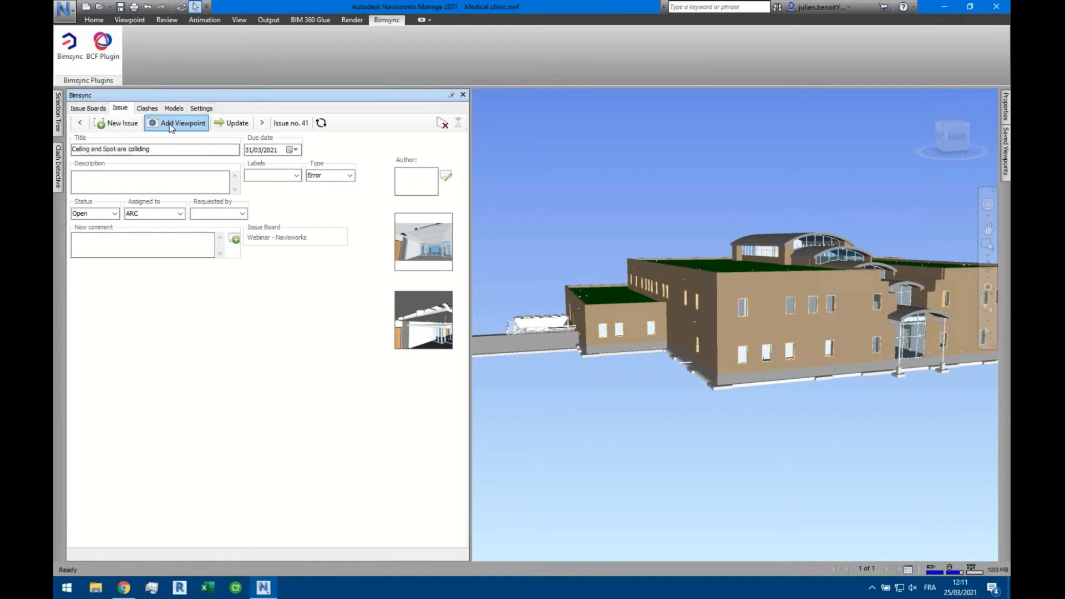
{"action": "scroll", "coordinate": [734, 328], "scroll_direction": "up", "scroll_amount": 2}
{"action": "scroll", "coordinate": [734, 328], "scroll_direction": "up", "scroll_amount": 2}
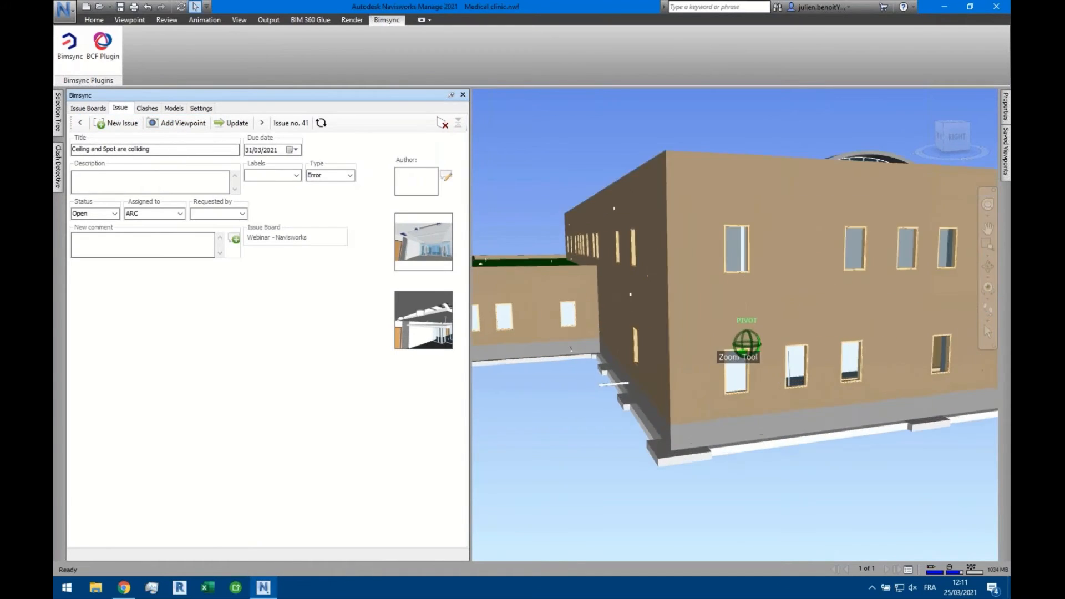
{"action": "left_click", "coordinate": [177, 125]}
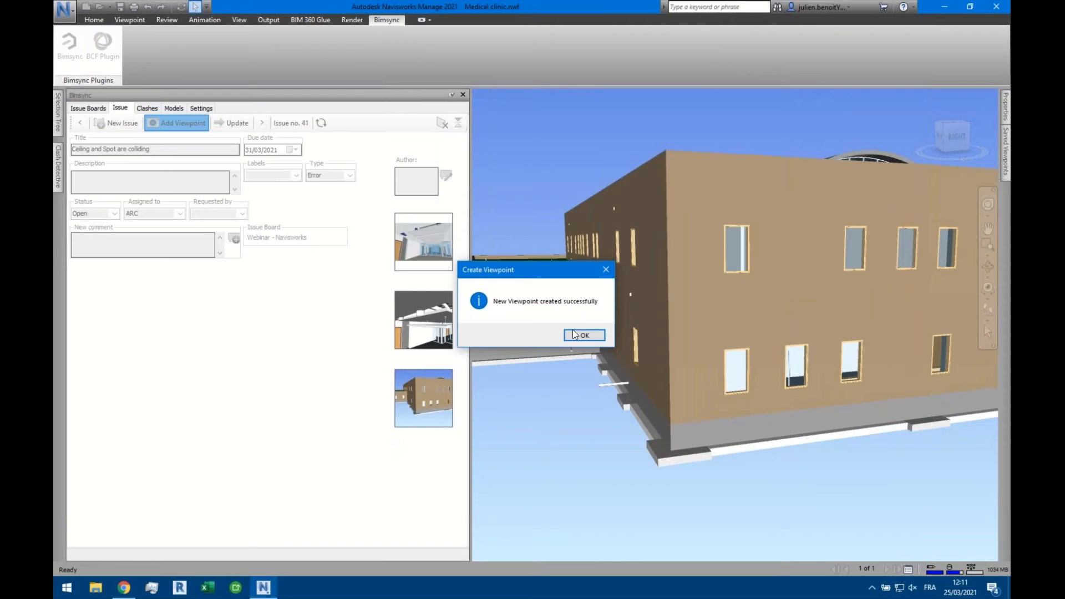
{"action": "left_click", "coordinate": [577, 336]}
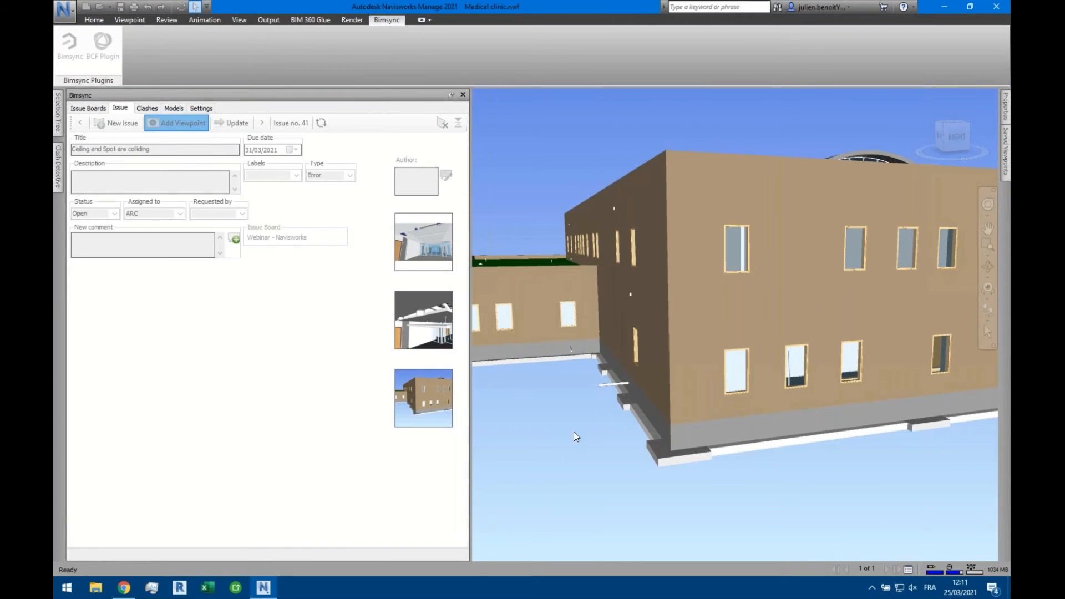
{"action": "left_click", "coordinate": [88, 107]}
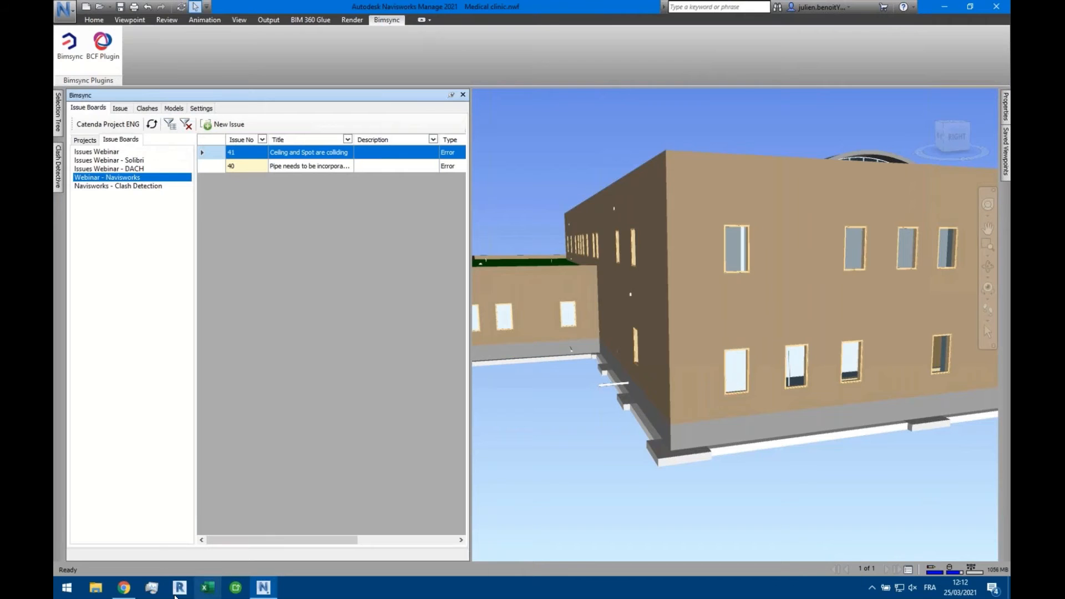
On the Bimsync web page, reload the Webinar - Navisworks board and view issue #41's new viewpoint in 3D
{"action": "left_click", "coordinate": [124, 588]}
{"action": "left_click", "coordinate": [361, 372]}
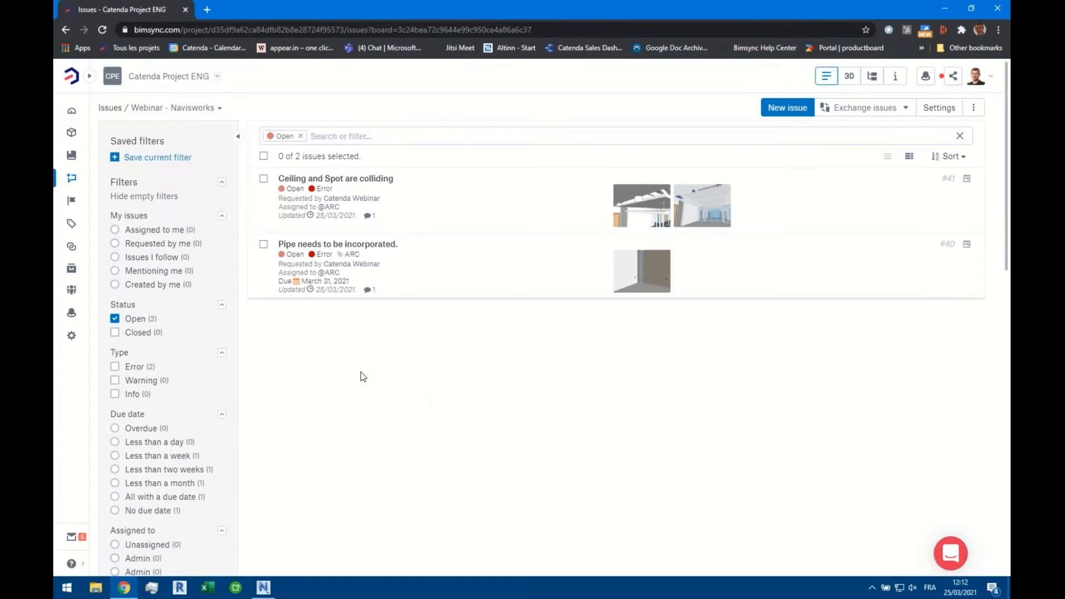
{"action": "left_click", "coordinate": [199, 109]}
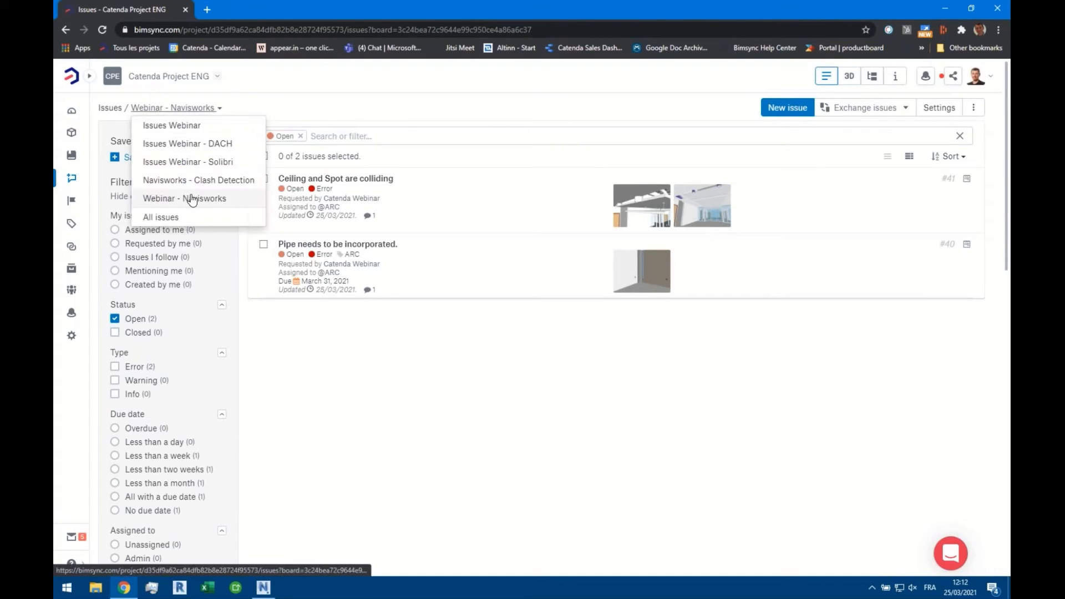
{"action": "left_click", "coordinate": [332, 398]}
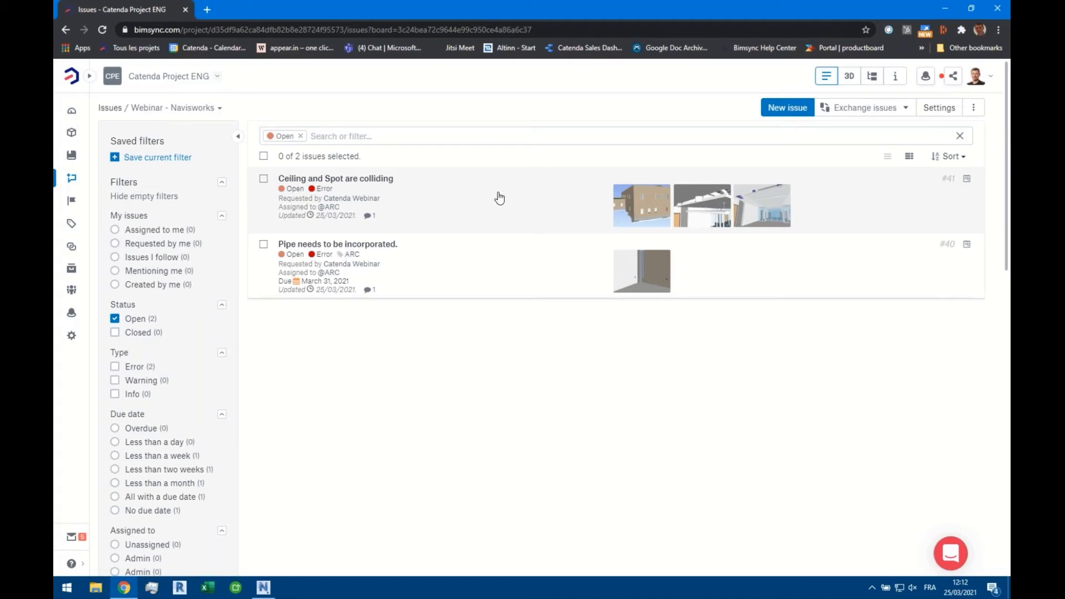
{"action": "left_click", "coordinate": [499, 198]}
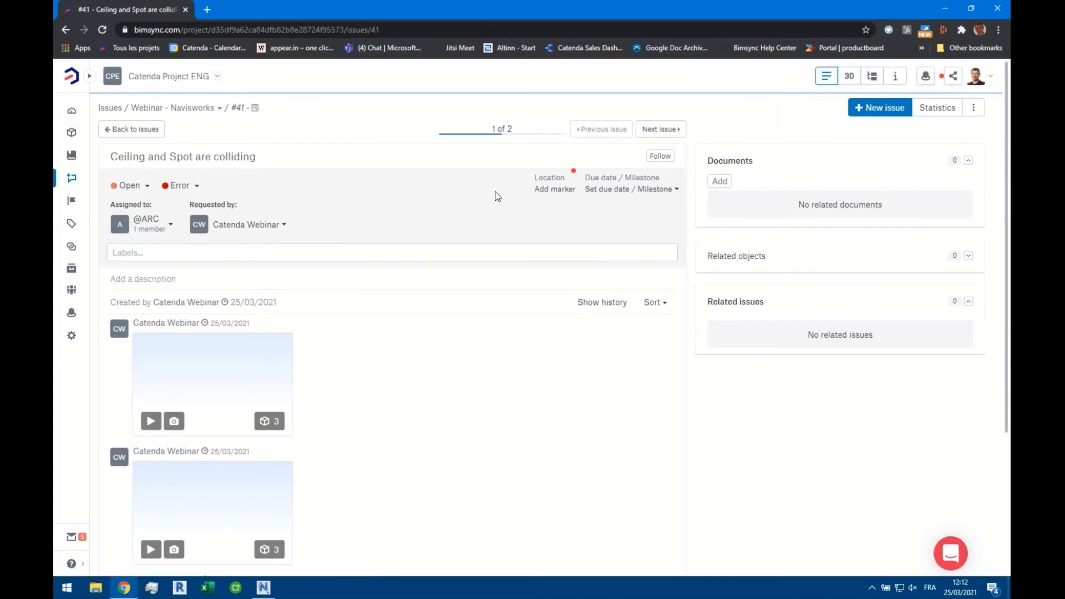
{"action": "scroll", "coordinate": [382, 238], "scroll_direction": "down", "scroll_amount": 4}
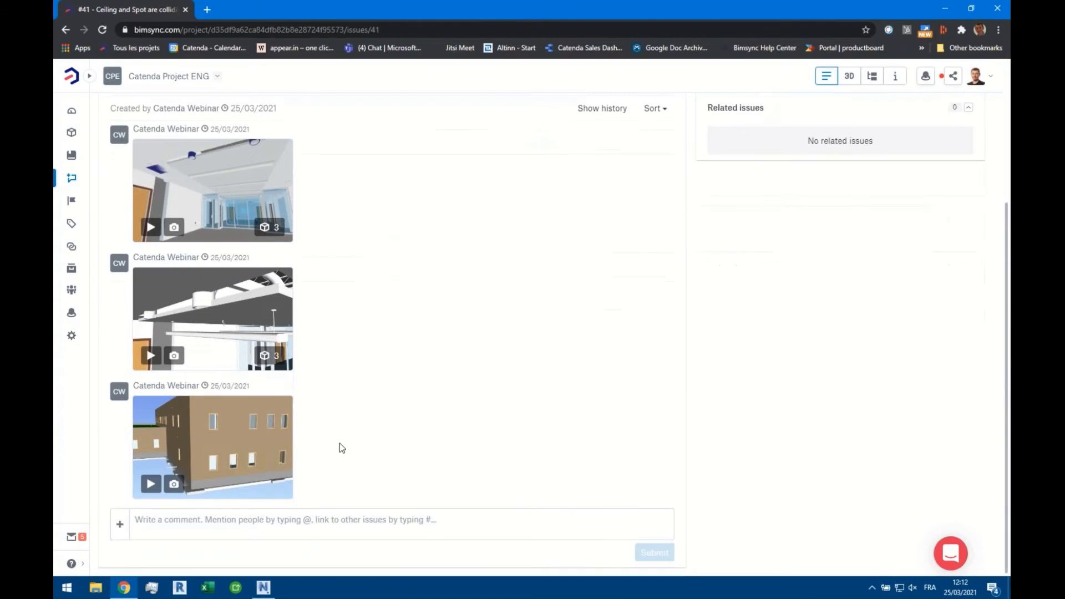
{"action": "left_click", "coordinate": [152, 486]}
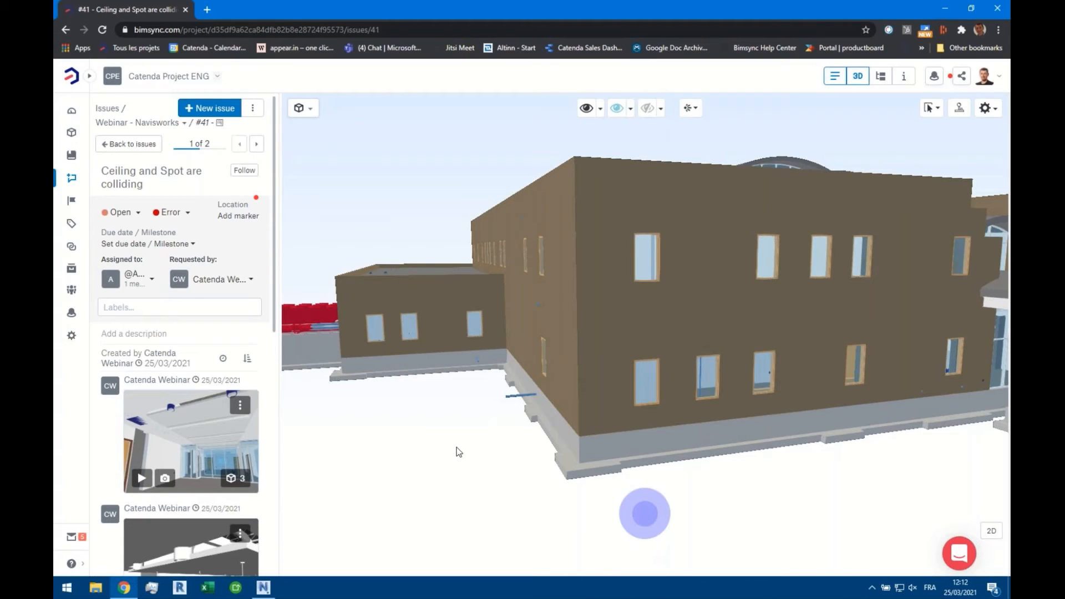
Close the 3D viewer, return to the issue list, and switch back to Navisworks
{"action": "left_click", "coordinate": [858, 76]}
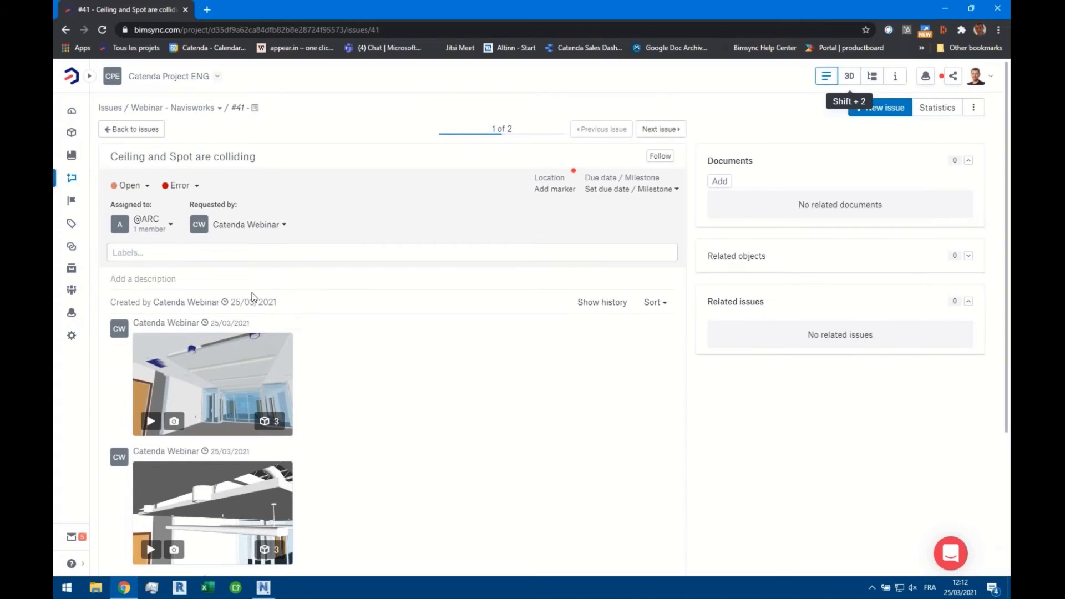
{"action": "left_click", "coordinate": [72, 179]}
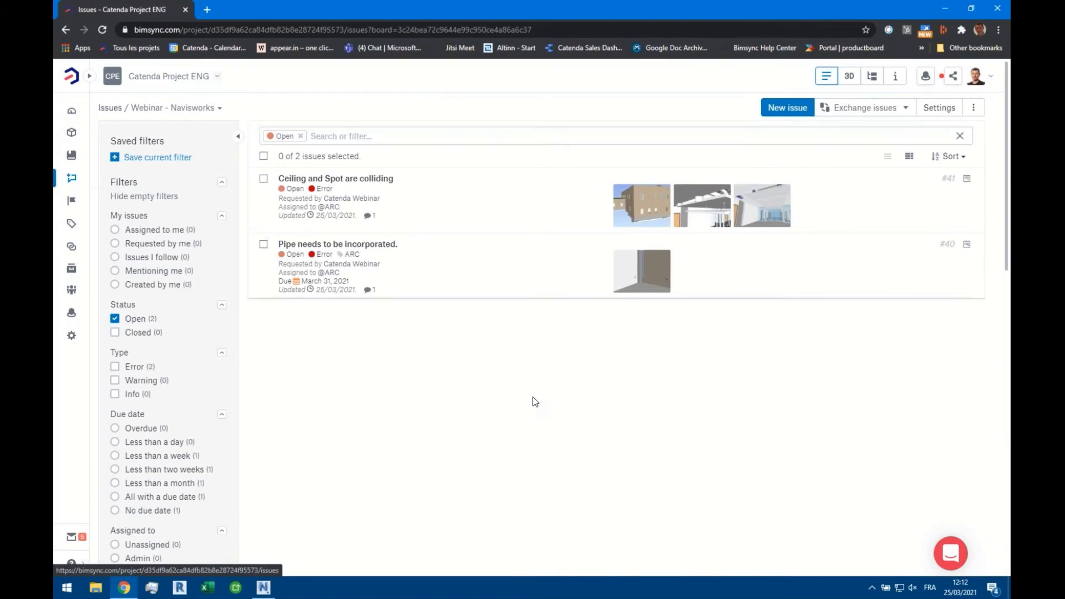
{"action": "left_click", "coordinate": [263, 588]}
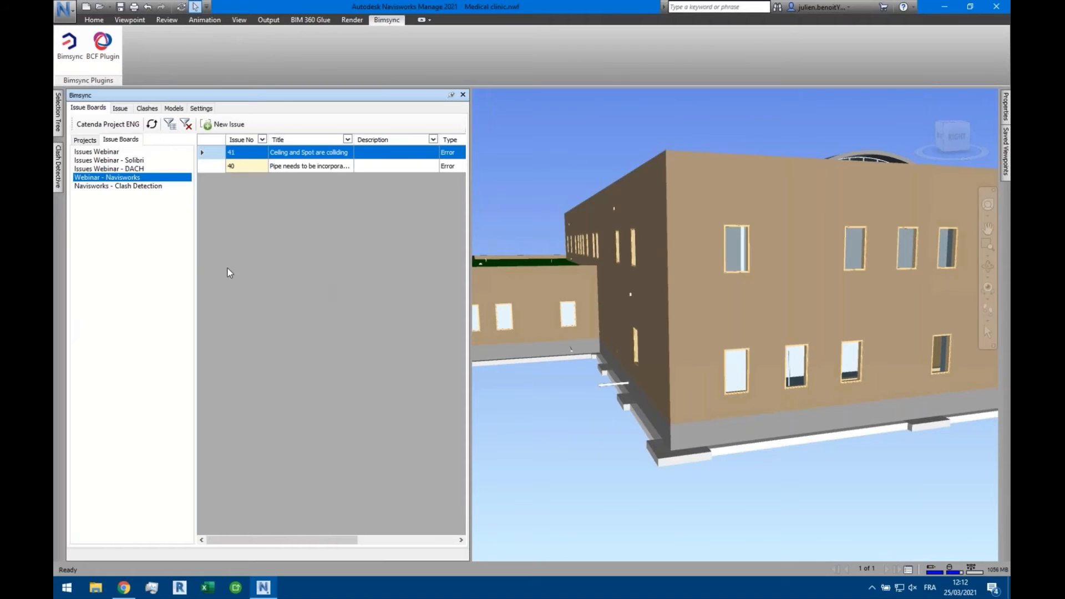
Dock Clash Detective, auto-hide Bimsync, and show the ARC MEP 1st floor test's 134 clash results
{"action": "left_click", "coordinate": [58, 162]}
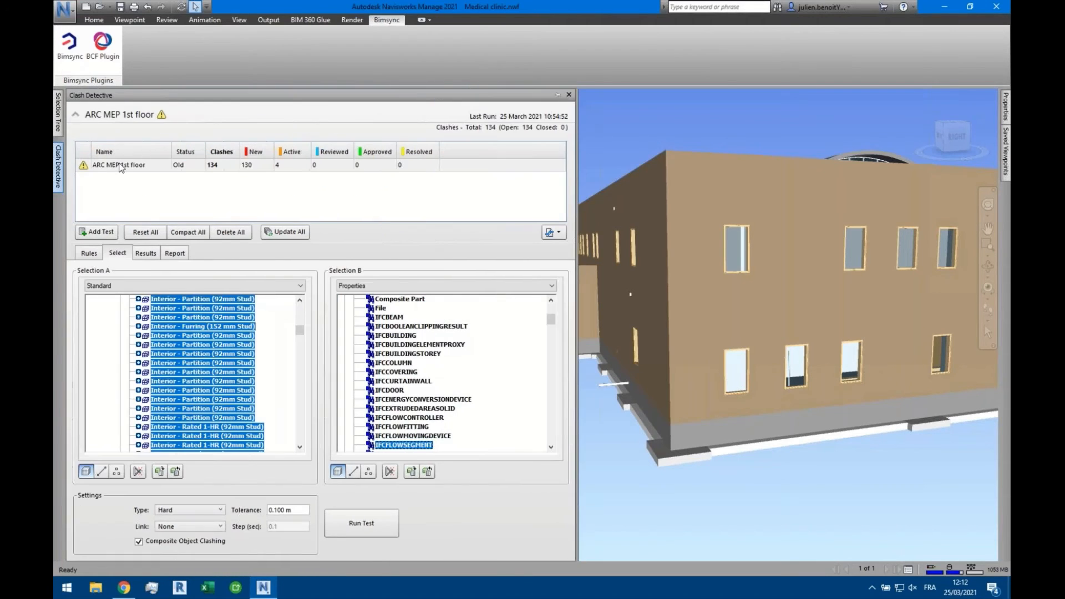
{"action": "left_click", "coordinate": [557, 96]}
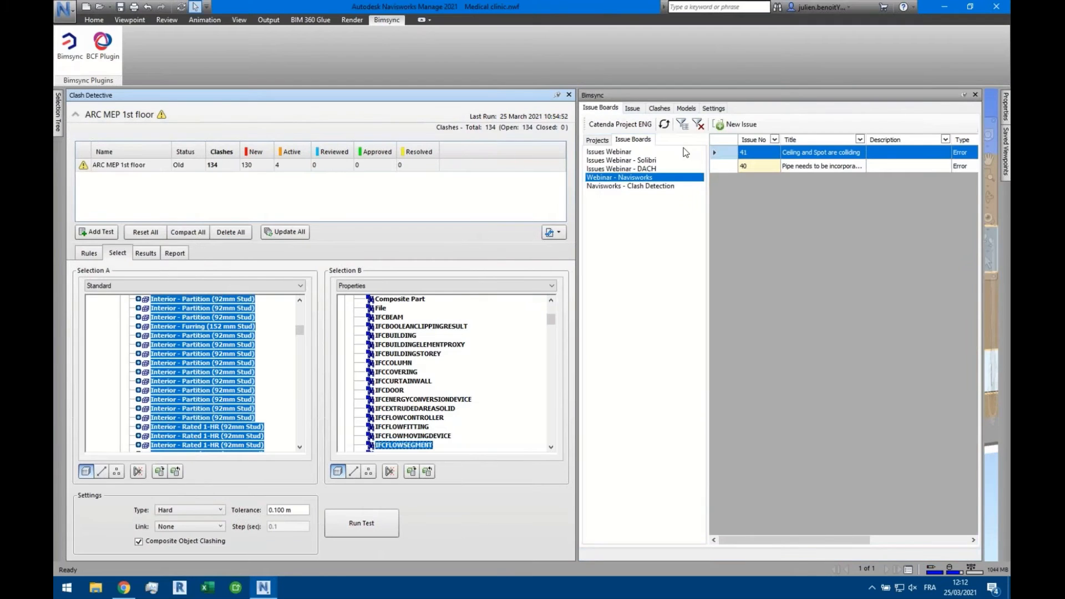
{"action": "left_click", "coordinate": [965, 95]}
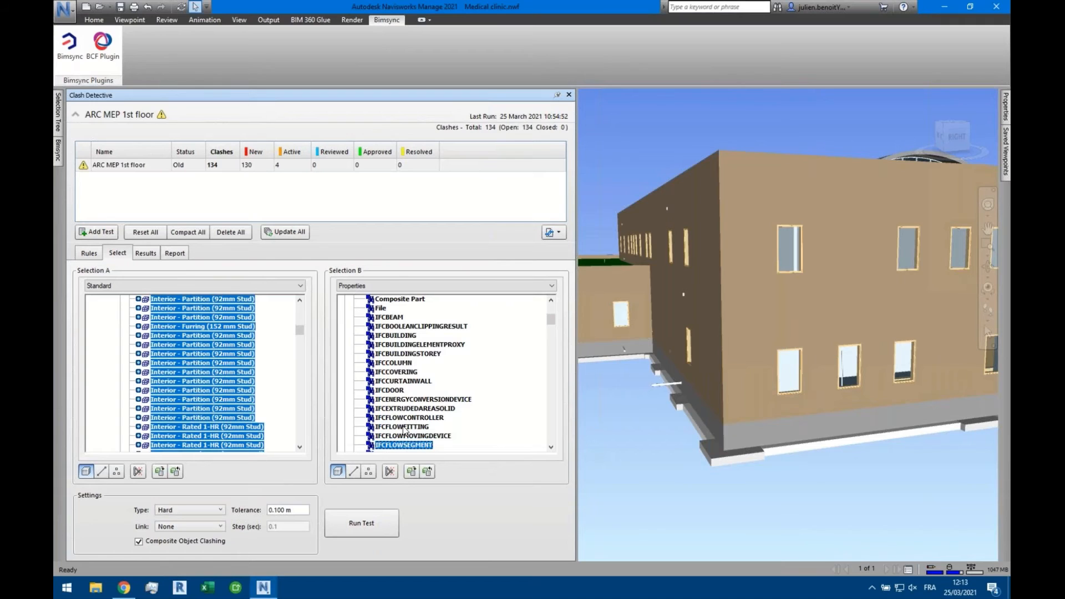
{"action": "left_click", "coordinate": [153, 253]}
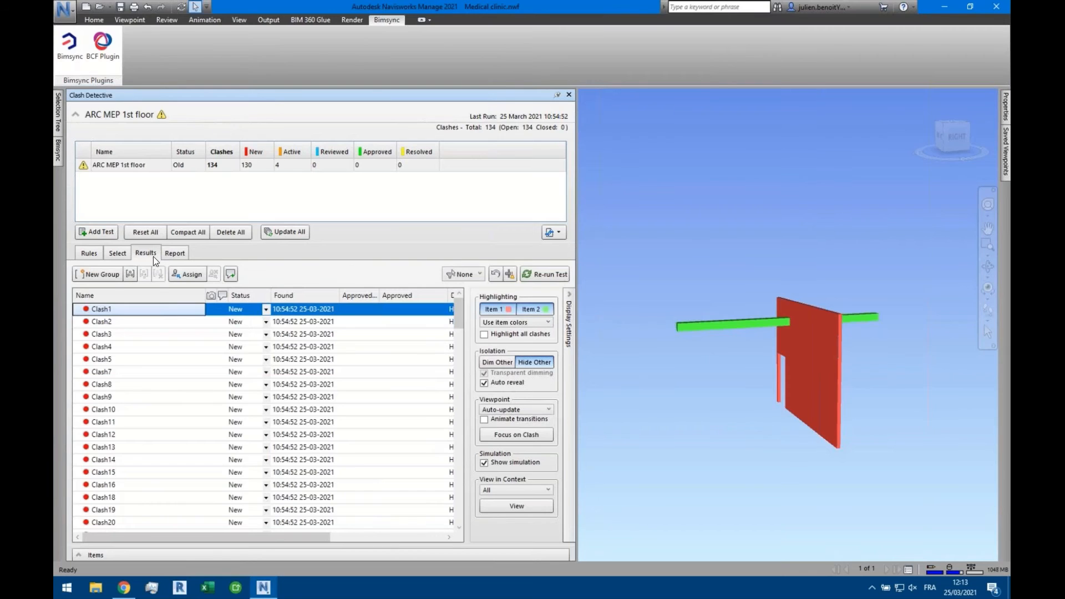
Review Clash2, Clash3, Clash4 and Clash1 in 3D, then select Clash1 through Clash3 together
{"action": "left_click", "coordinate": [160, 323]}
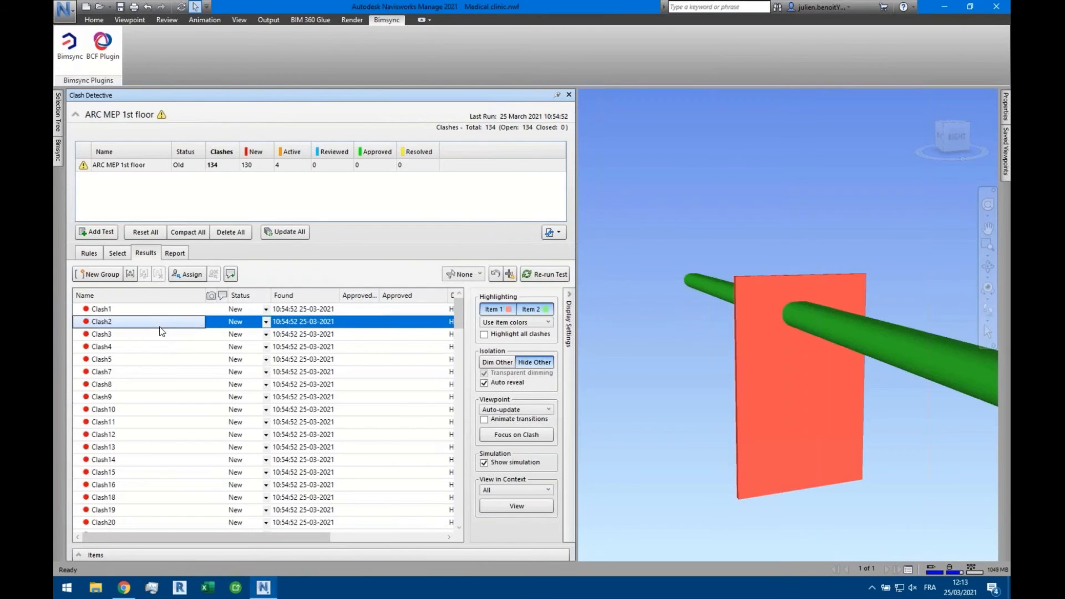
{"action": "left_click", "coordinate": [160, 335]}
{"action": "left_click", "coordinate": [162, 348]}
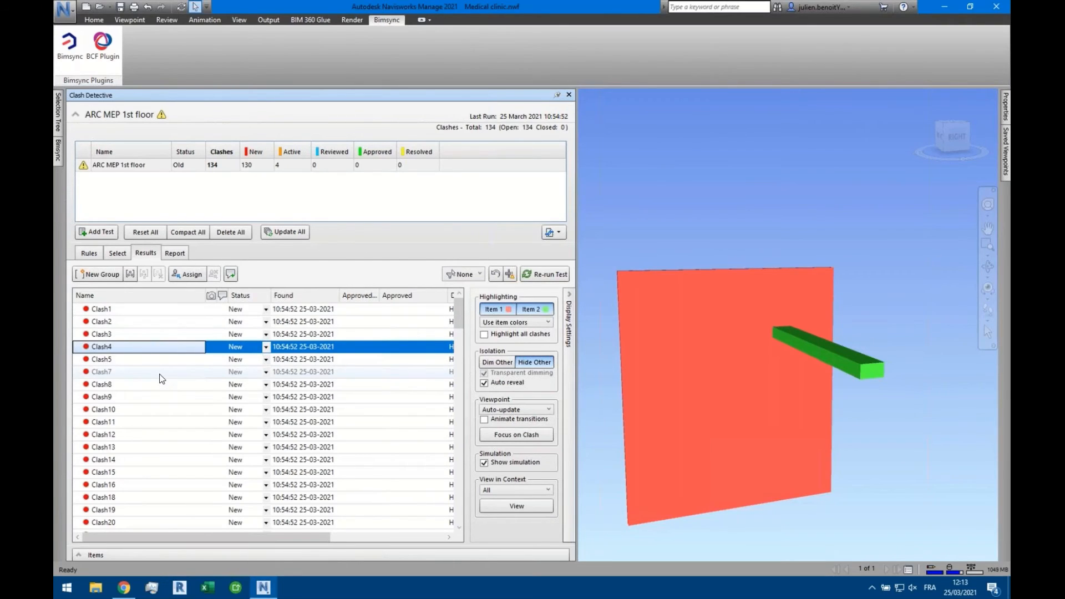
{"action": "left_click", "coordinate": [158, 310]}
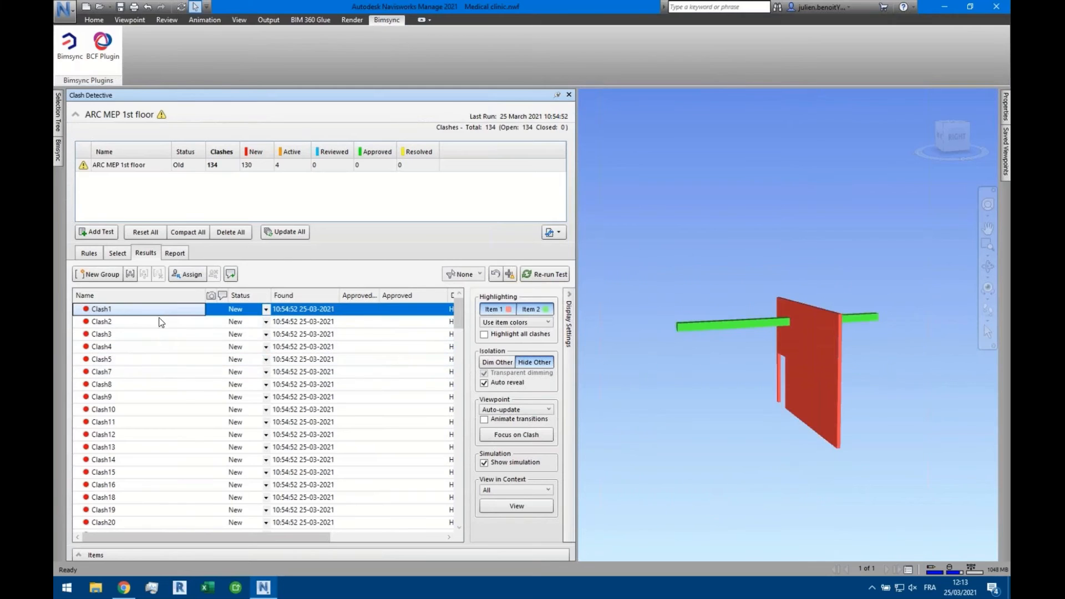
{"action": "left_click", "coordinate": [157, 335], "text": "shift"}
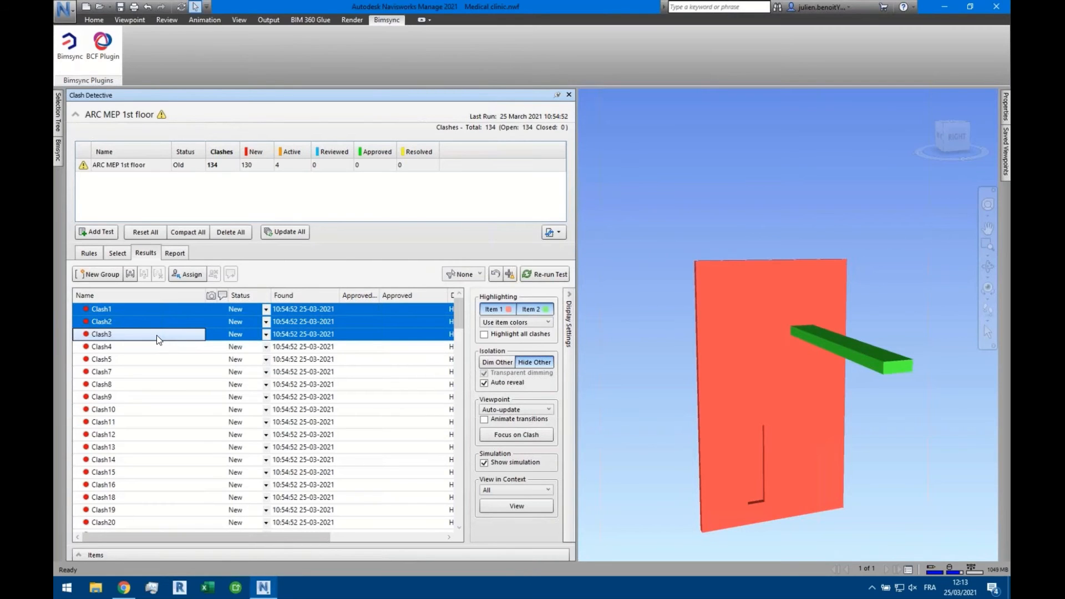
Group Clash1–Clash3 and name the group GRP 01
{"action": "right_click", "coordinate": [157, 335]}
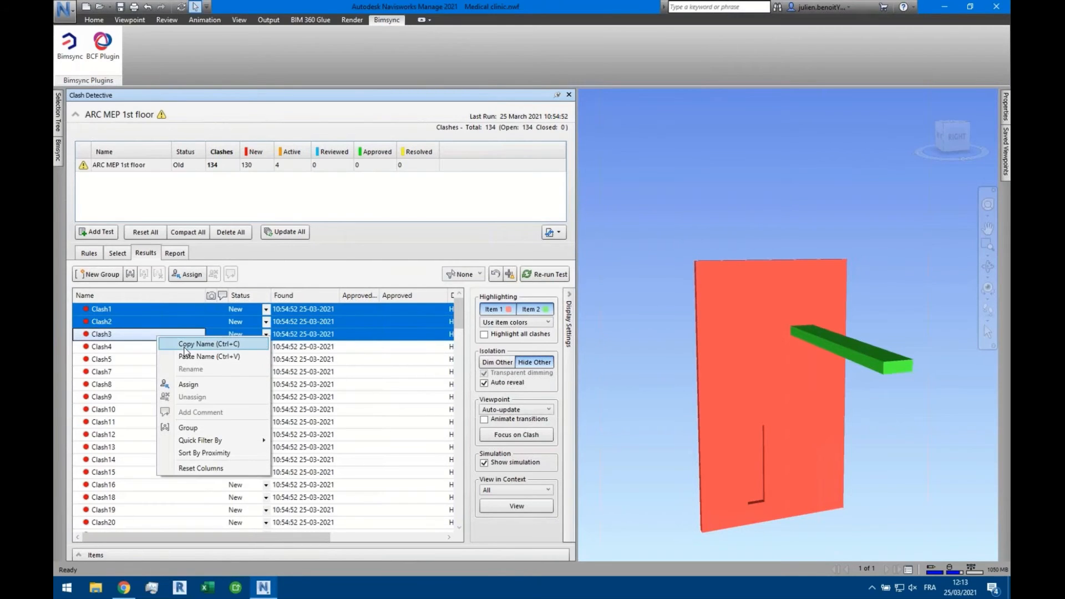
{"action": "left_click", "coordinate": [214, 426]}
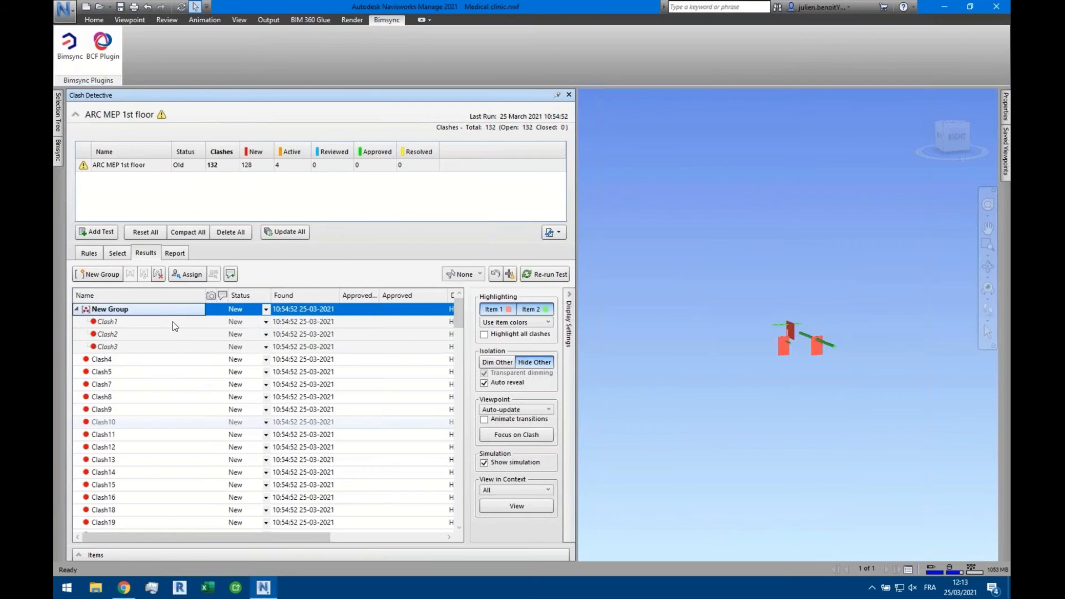
{"action": "double_click", "coordinate": [165, 314]}
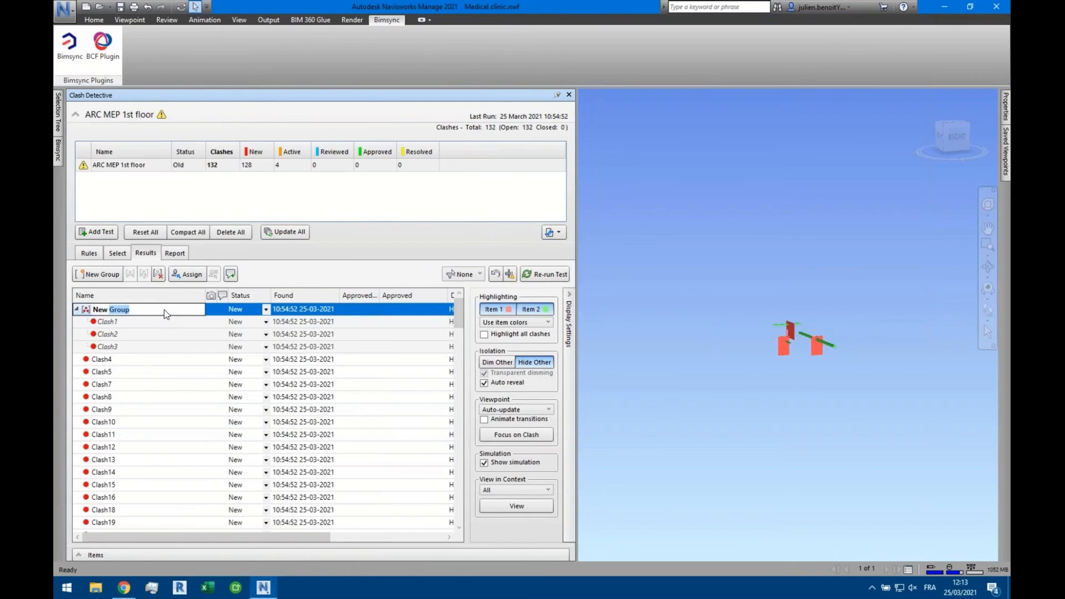
{"action": "key", "text": "BackSpace"}
{"action": "key", "text": "BackSpace"}
{"action": "key", "text": "BackSpace"}
{"action": "key", "text": "BackSpace"}
{"action": "key", "text": "BackSpace"}
{"action": "type", "text": "GRP 01"}
{"action": "key", "text": "Return"}
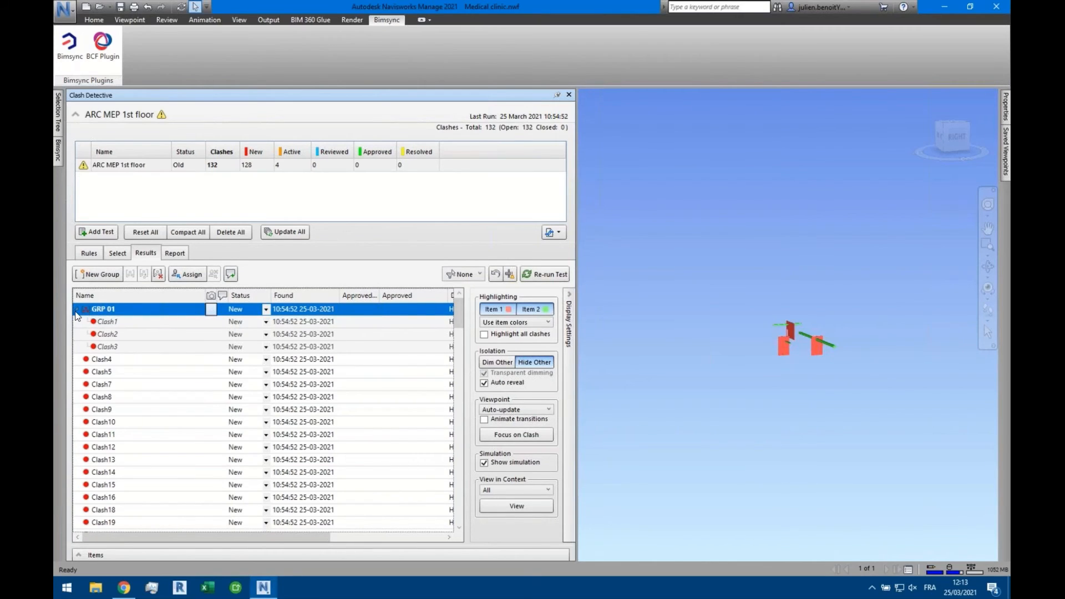
Auto-hide the Clash Detective panel to reveal the 3D model
{"action": "left_click", "coordinate": [76, 312]}
{"action": "left_click", "coordinate": [551, 97]}
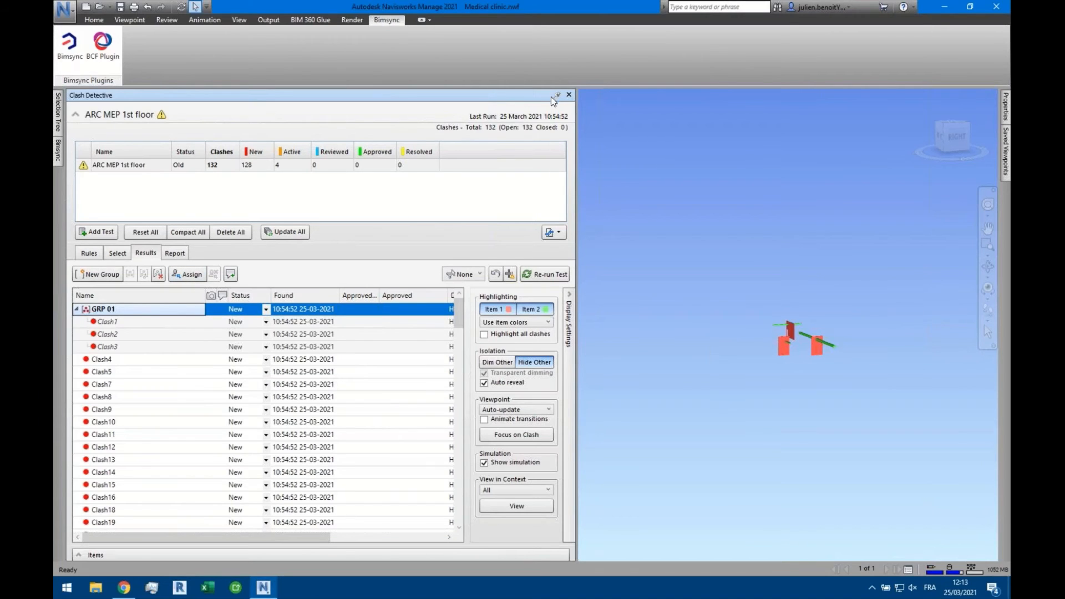
{"action": "left_click", "coordinate": [558, 95]}
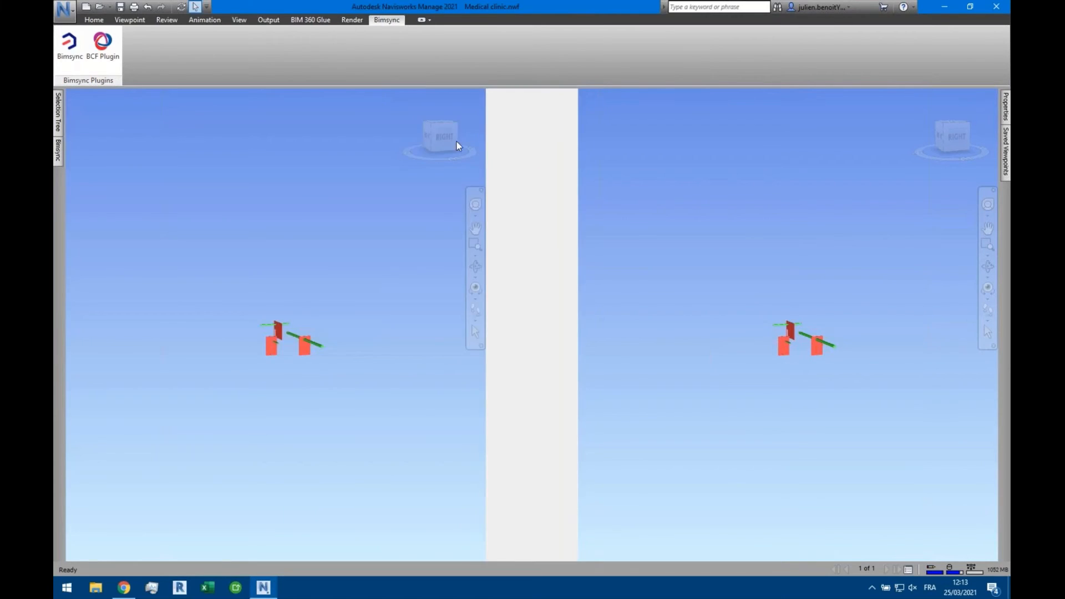
In the Bimsync panel's Clashes tab, tick GRP 01 with its clashes Clash1–Clash3
{"action": "left_click", "coordinate": [59, 158]}
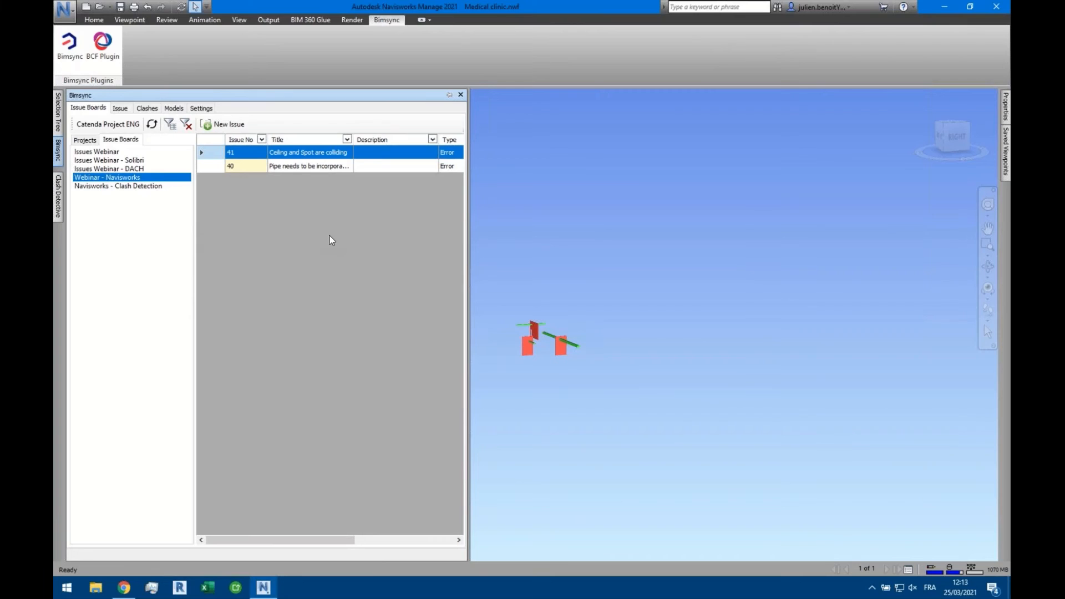
{"action": "left_click", "coordinate": [151, 108]}
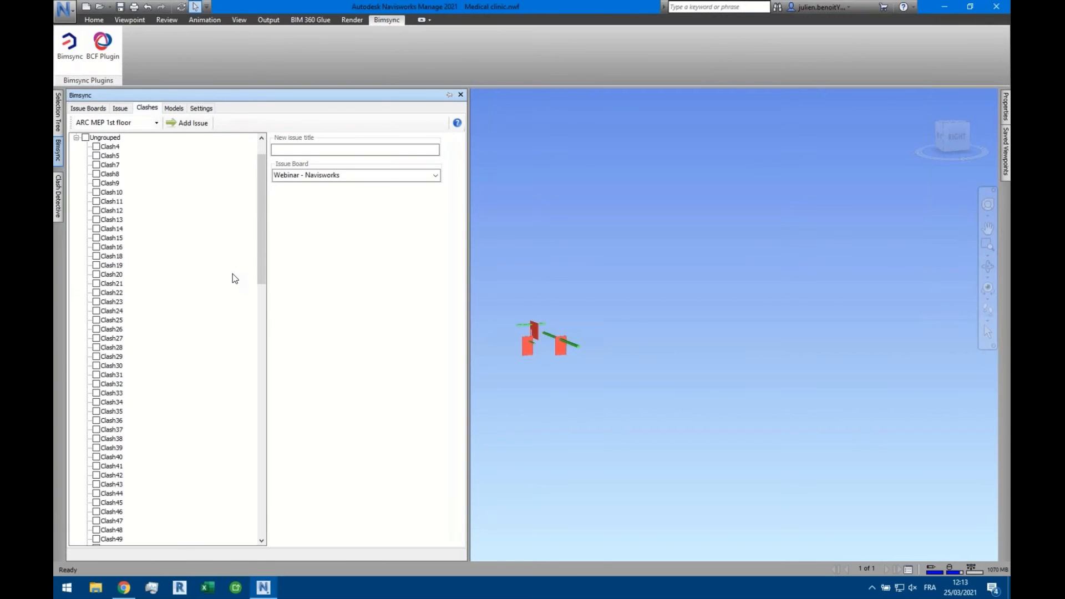
{"action": "left_click", "coordinate": [77, 138]}
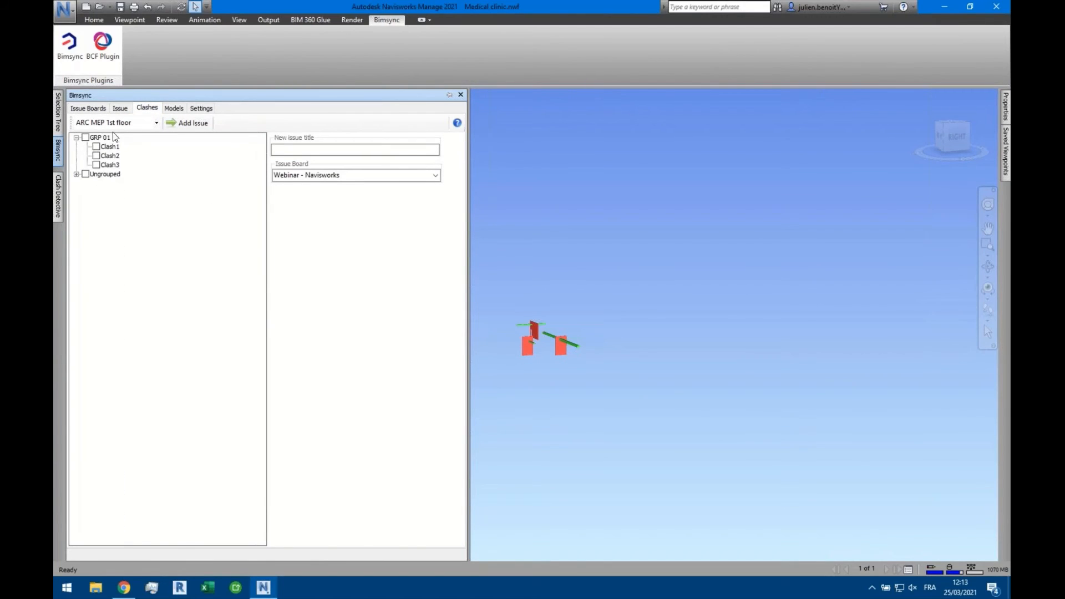
{"action": "left_click", "coordinate": [156, 125]}
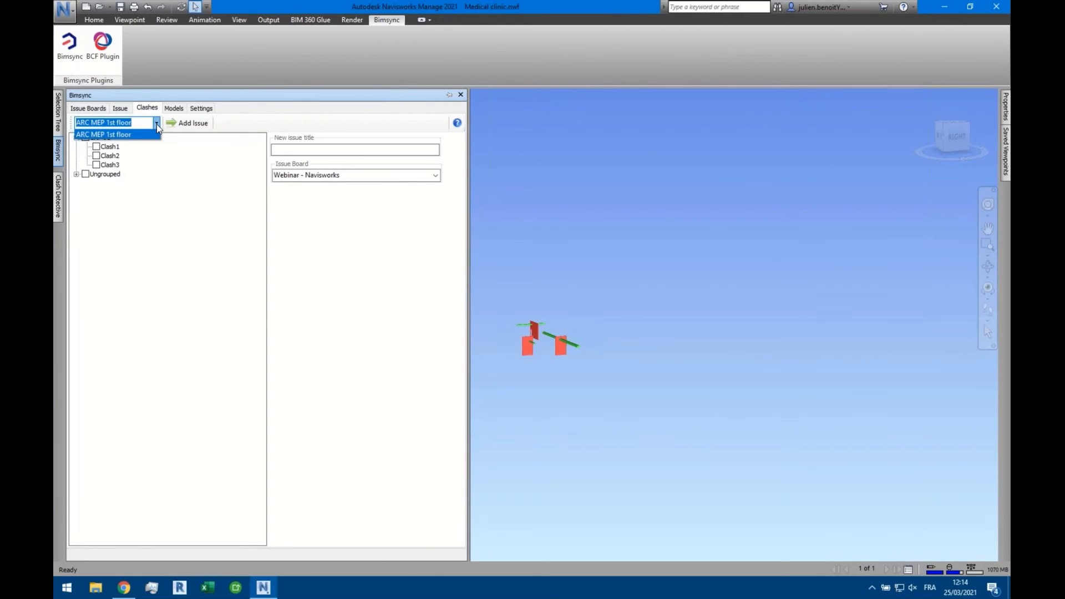
{"action": "left_click", "coordinate": [156, 124]}
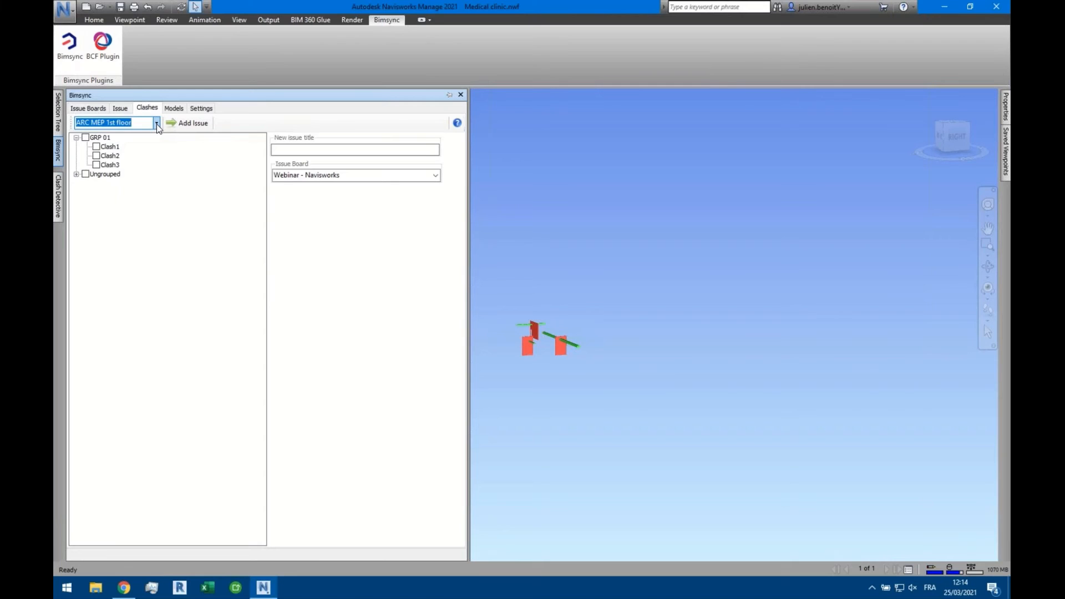
{"action": "left_click", "coordinate": [191, 208]}
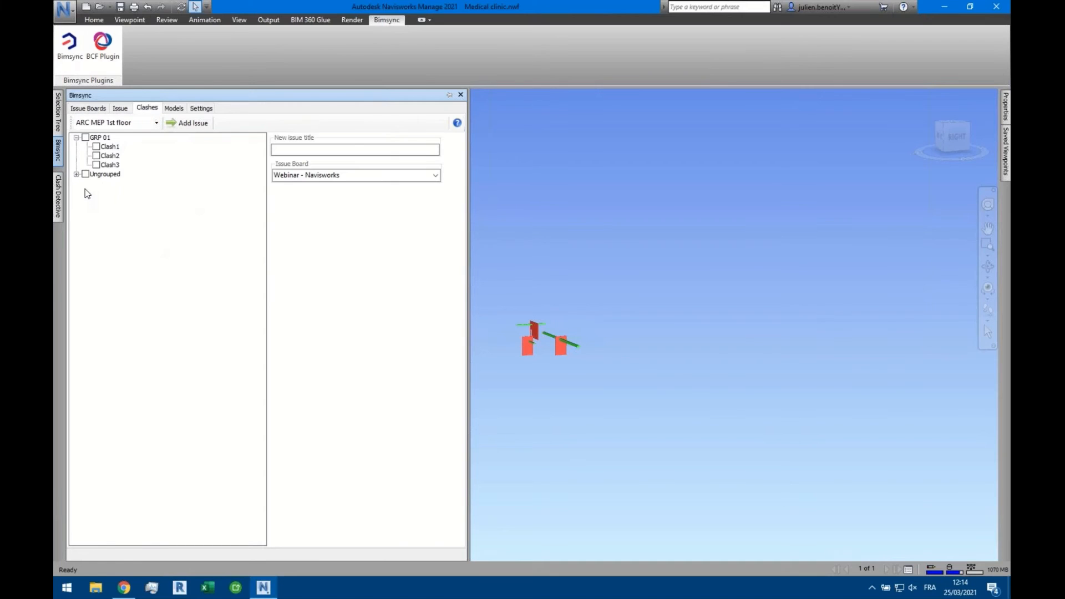
{"action": "left_click", "coordinate": [76, 175]}
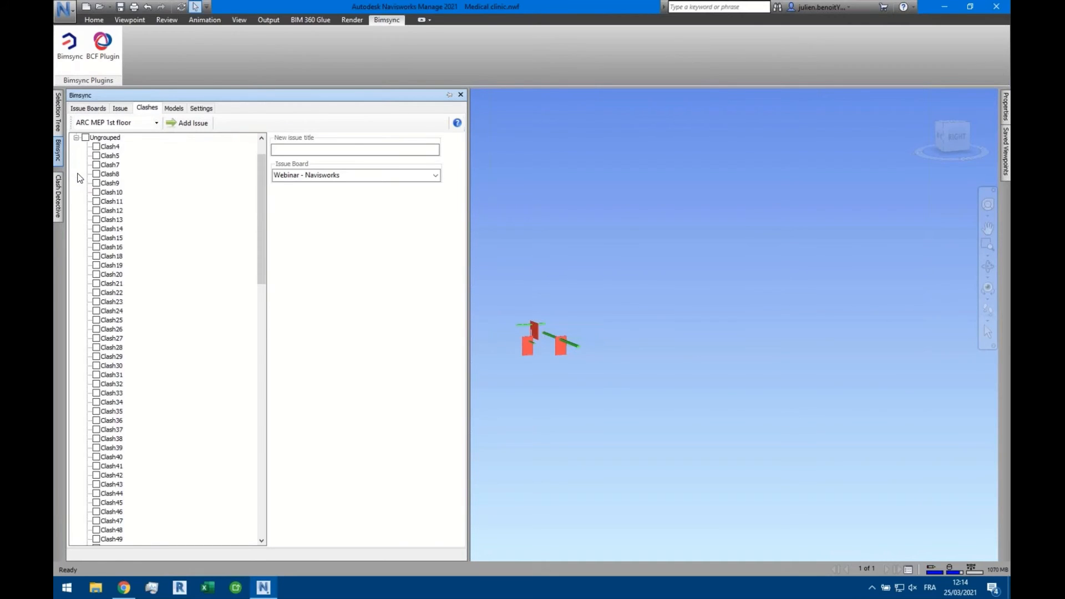
{"action": "left_click", "coordinate": [77, 139]}
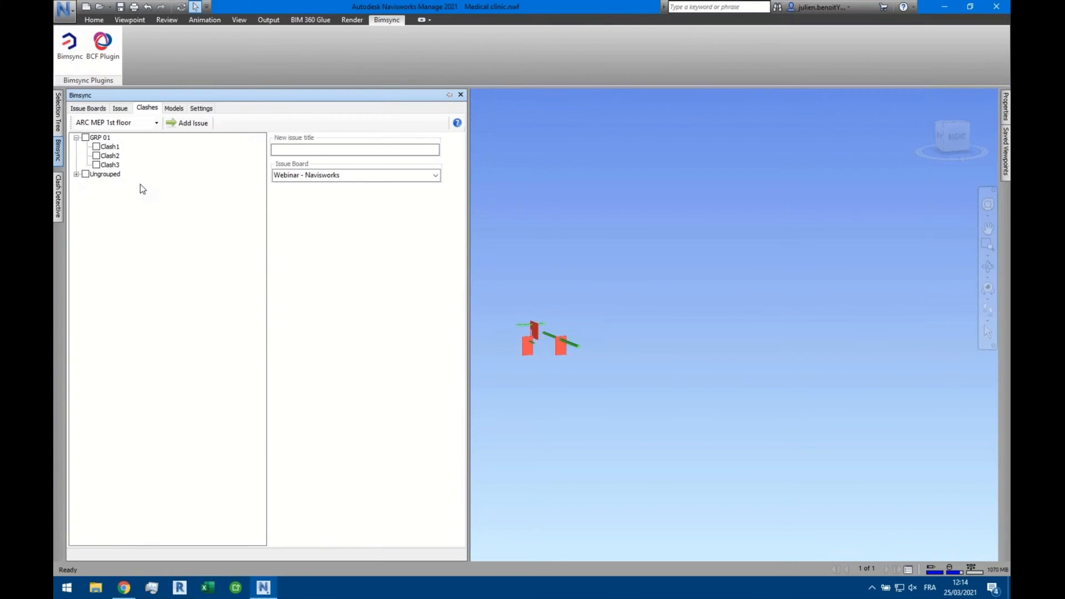
{"action": "left_click", "coordinate": [86, 137]}
Pan the 3D view across the grouped clashes, then dock the Bimsync panel open
{"action": "scroll", "coordinate": [560, 348], "scroll_direction": "up", "scroll_amount": 5}
{"action": "middle_click_drag", "start_coordinate": [559, 347], "coordinate": [781, 339]}
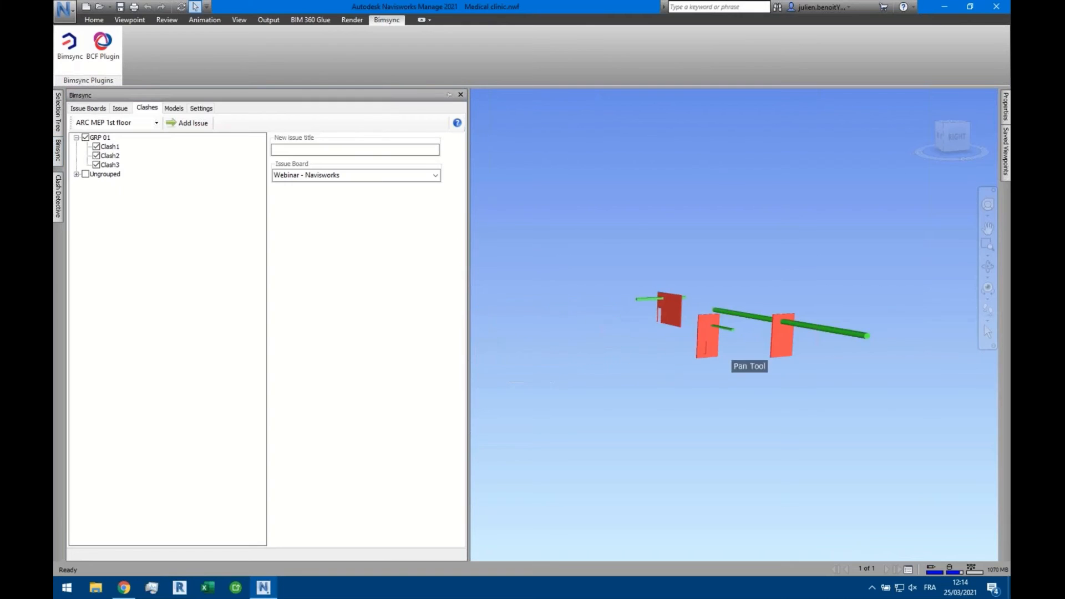
{"action": "scroll", "coordinate": [746, 333], "scroll_direction": "up", "scroll_amount": 5}
{"action": "left_click", "coordinate": [655, 361]}
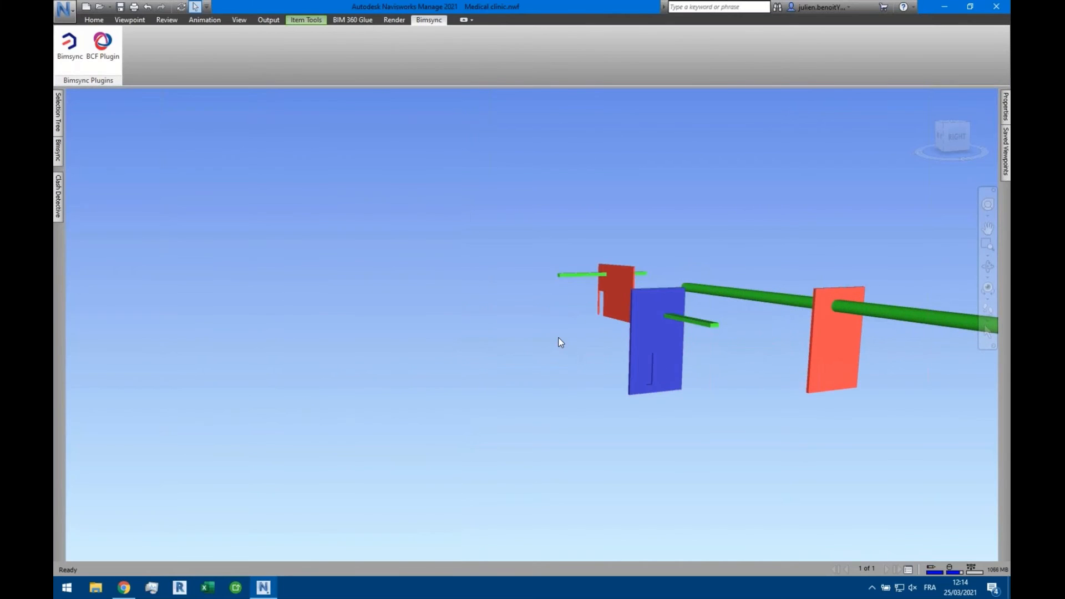
{"action": "left_click", "coordinate": [561, 342]}
{"action": "left_click", "coordinate": [57, 151]}
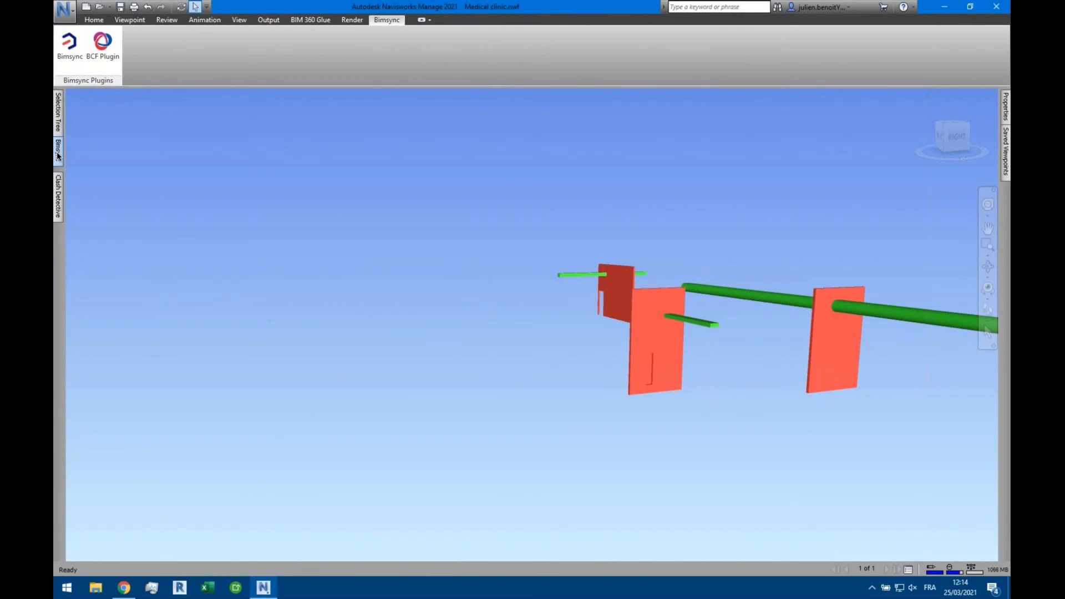
{"action": "left_click", "coordinate": [450, 96]}
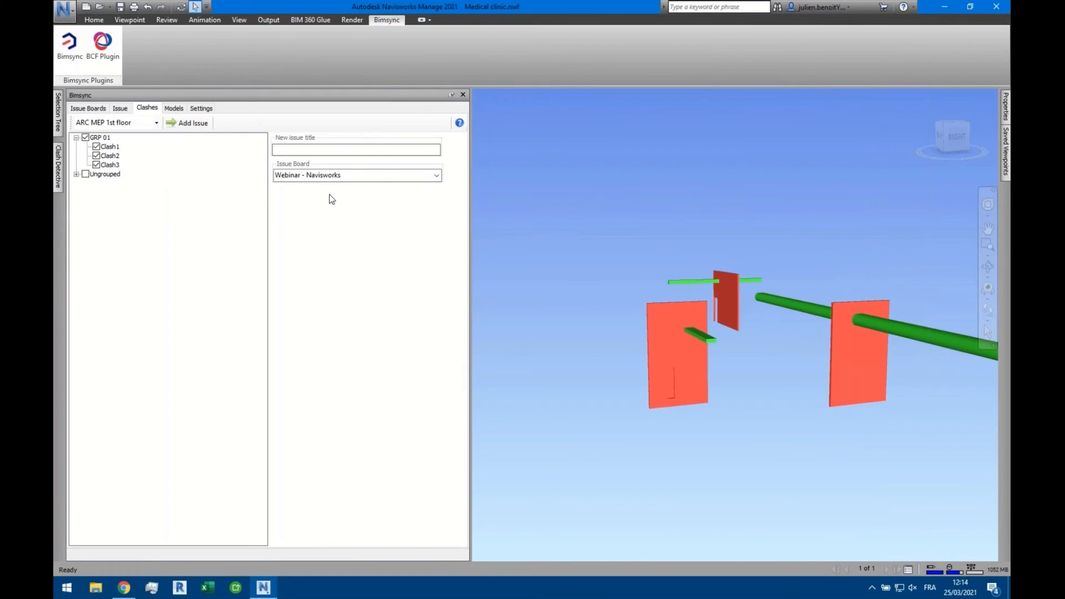
Create issue 'ARC MEP 01' from GRP 01 on the Navisworks - Clash Detection board
{"action": "left_click", "coordinate": [335, 150]}
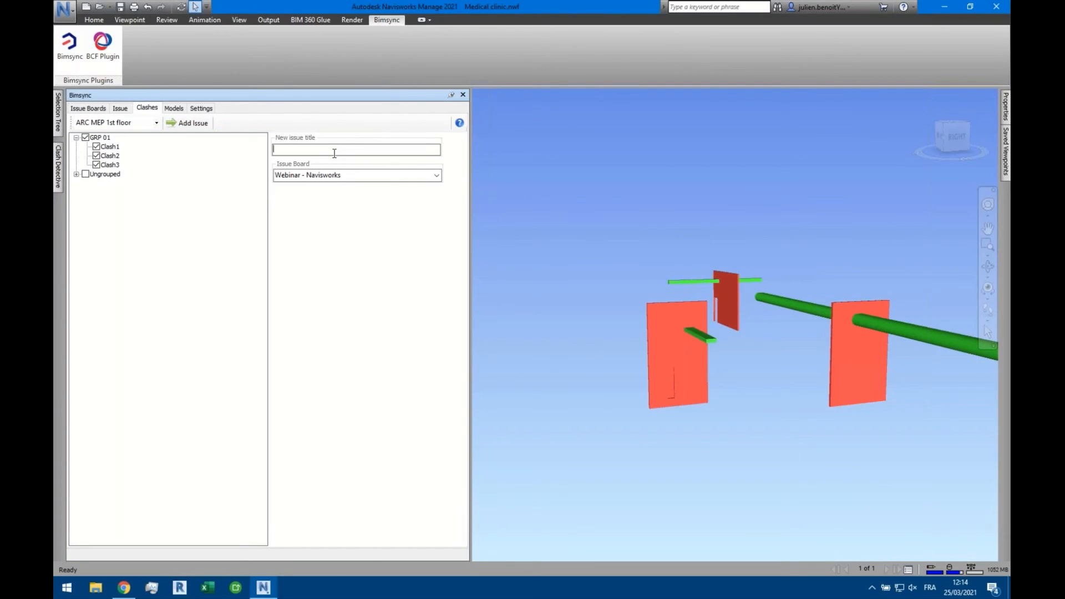
{"action": "type", "text": "ARC MEP 01"}
{"action": "left_click", "coordinate": [437, 176]}
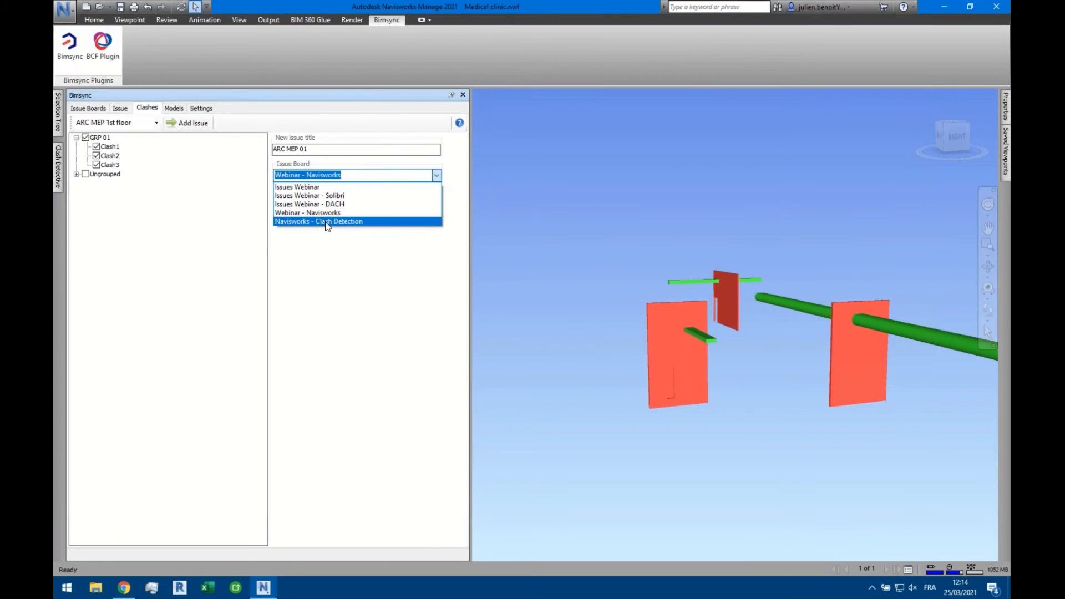
{"action": "left_click", "coordinate": [325, 221]}
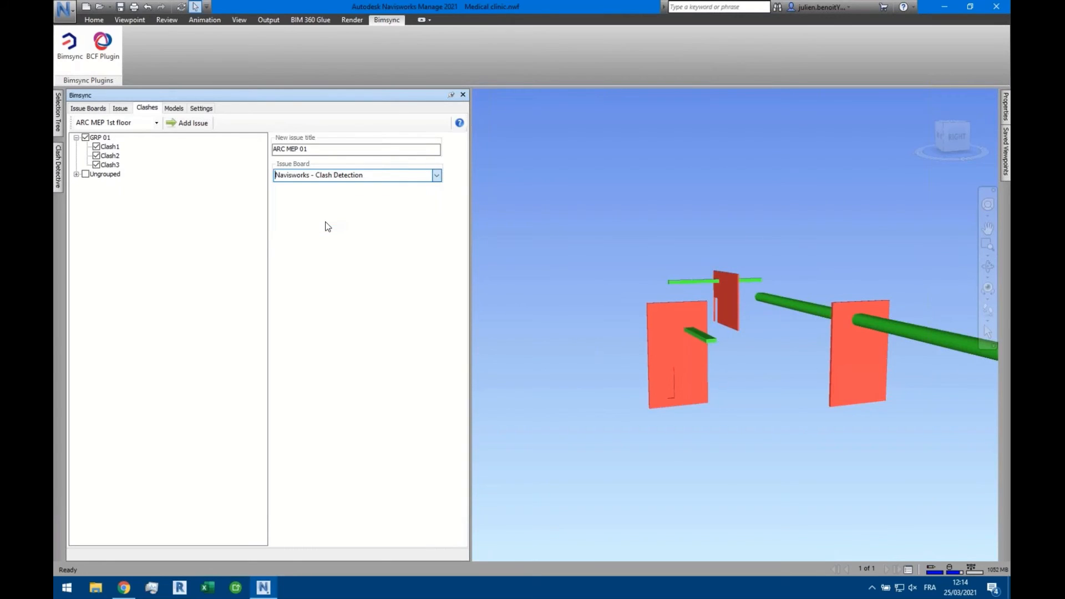
{"action": "left_click", "coordinate": [191, 125]}
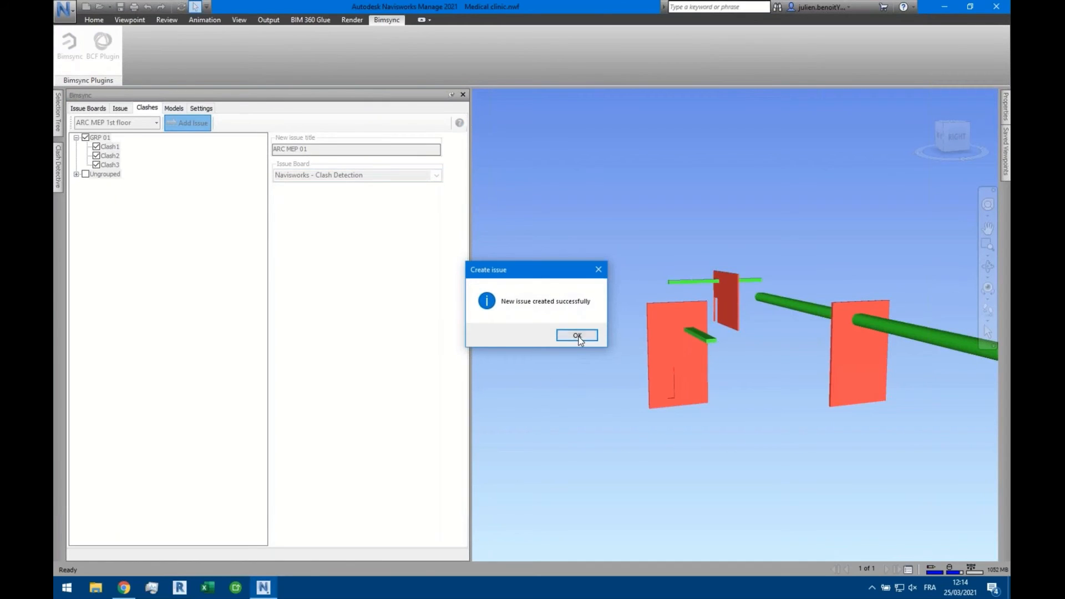
{"action": "left_click", "coordinate": [577, 336]}
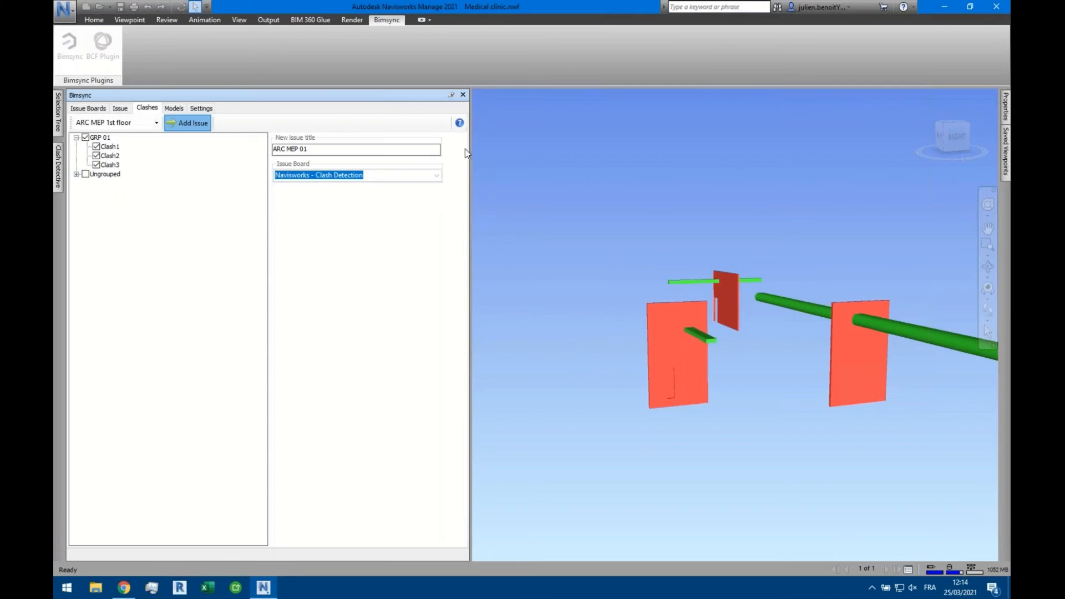
{"action": "left_click", "coordinate": [94, 20]}
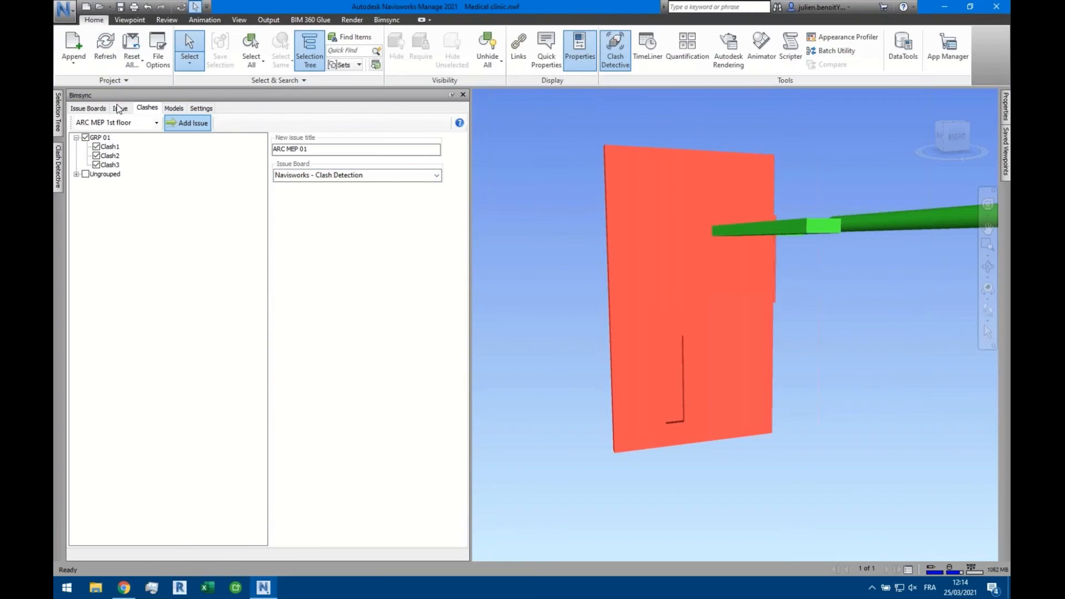
Open issue #43 ARC MEP 01's details and load one of its three clash viewpoints
{"action": "left_click", "coordinate": [120, 109]}
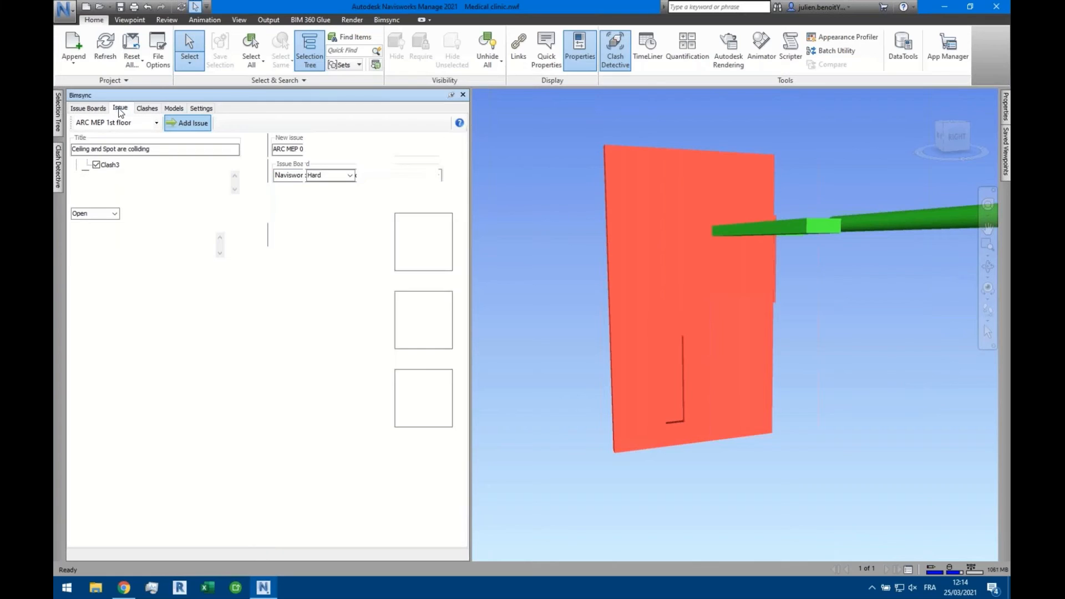
{"action": "left_click", "coordinate": [59, 167]}
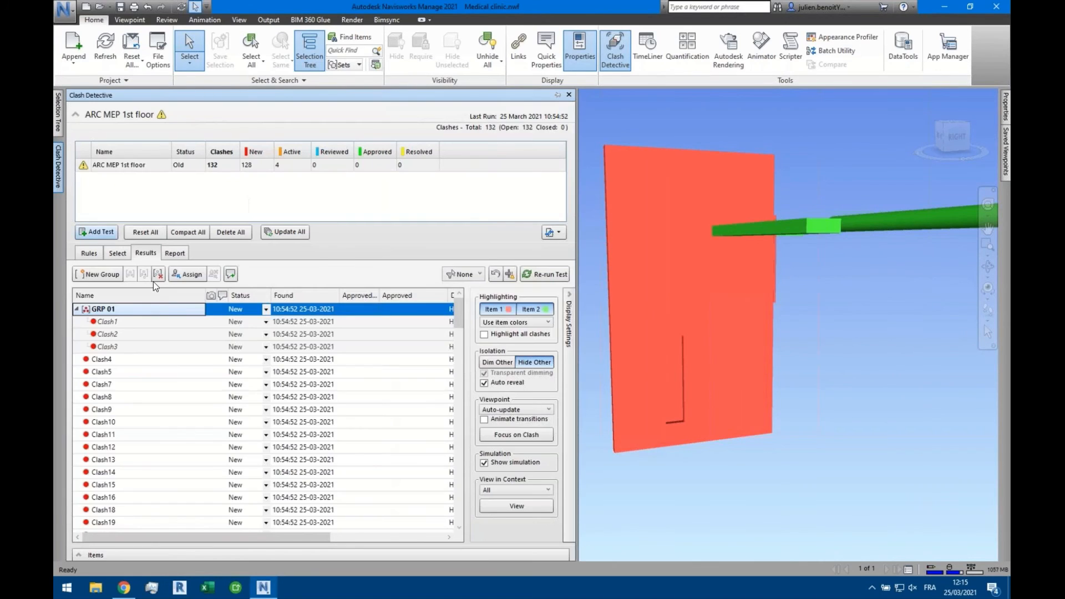
{"action": "left_click", "coordinate": [117, 253]}
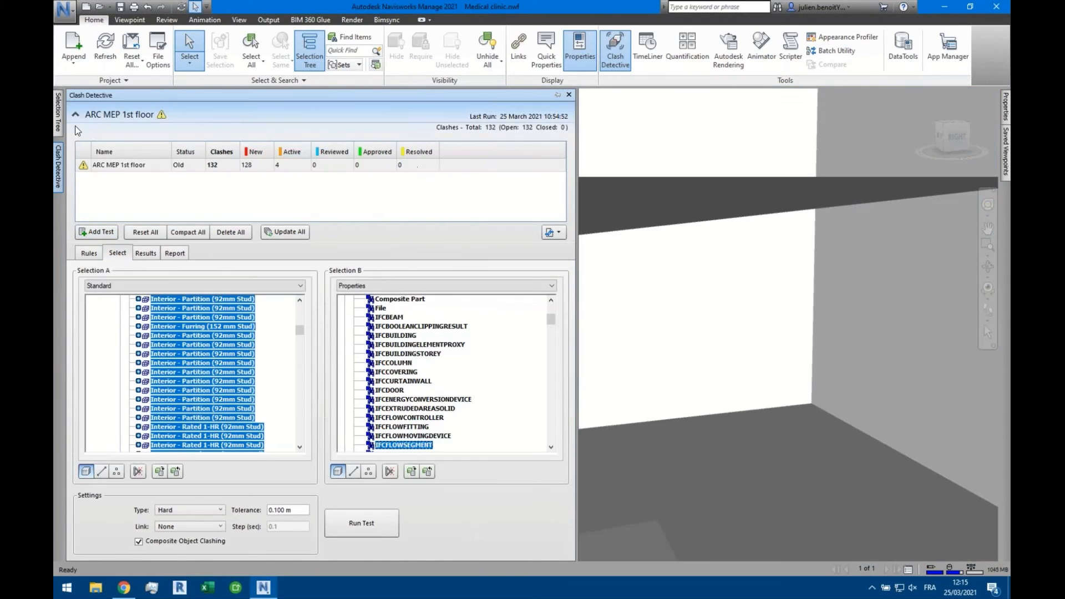
{"action": "left_click", "coordinate": [596, 118]}
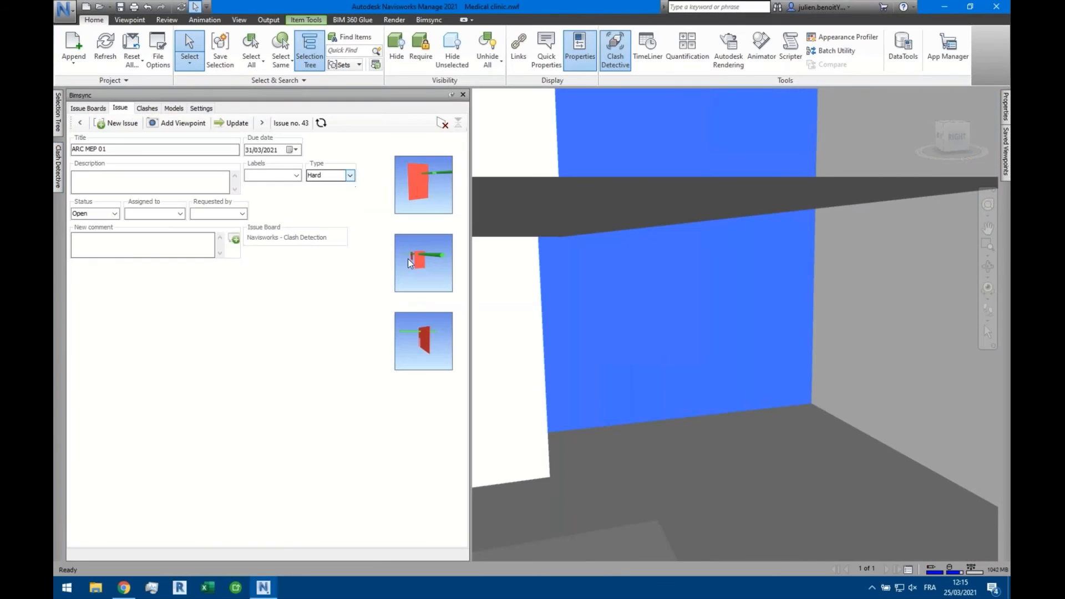
{"action": "scroll", "coordinate": [709, 211], "scroll_direction": "up", "scroll_amount": 1}
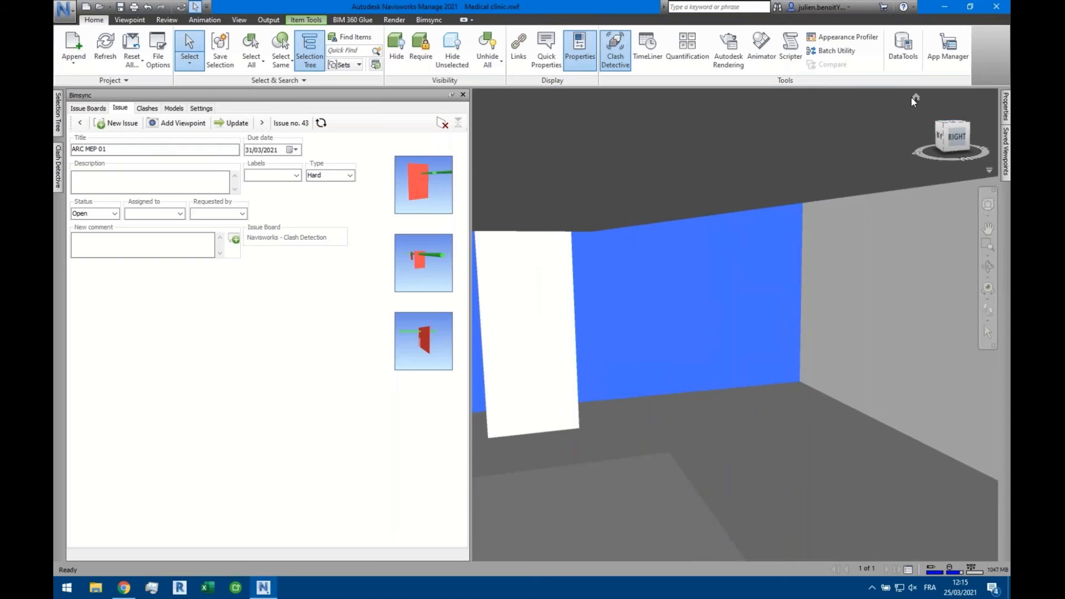
{"action": "left_click", "coordinate": [916, 98]}
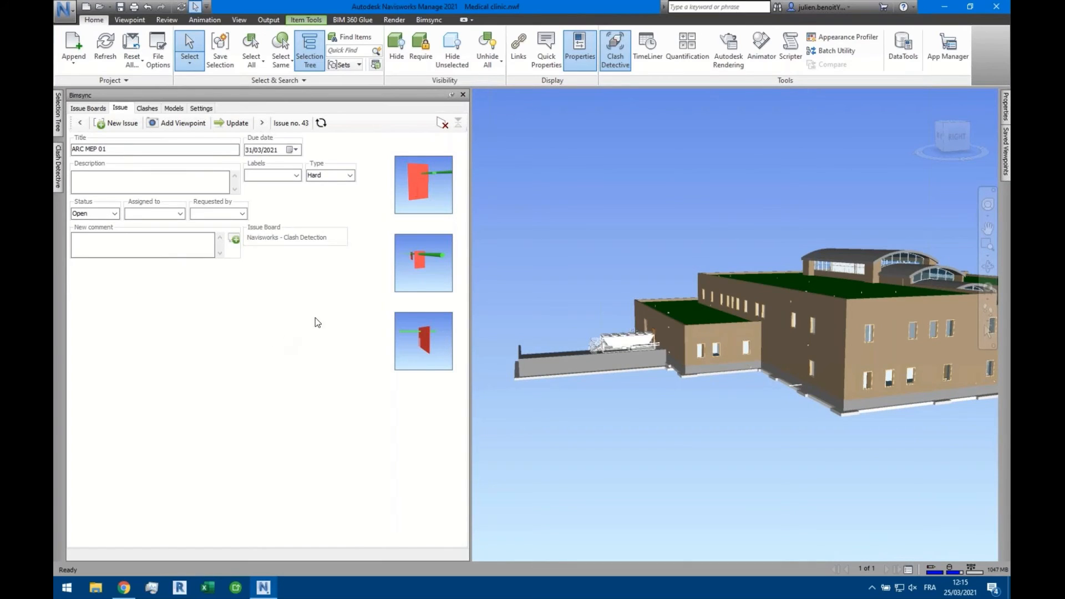
{"action": "left_click", "coordinate": [424, 343]}
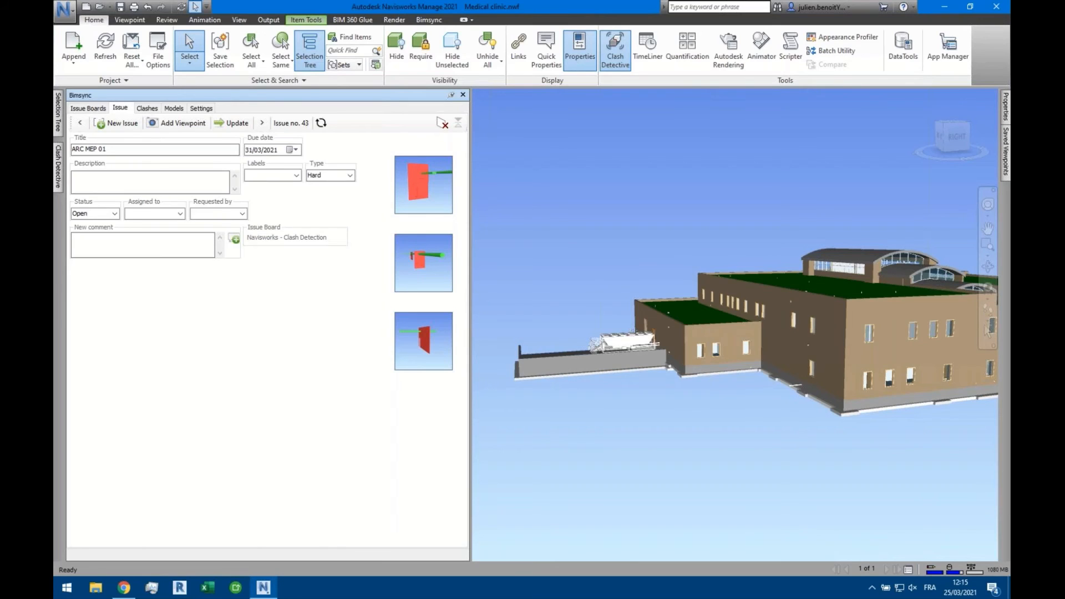
{"action": "left_click", "coordinate": [434, 265]}
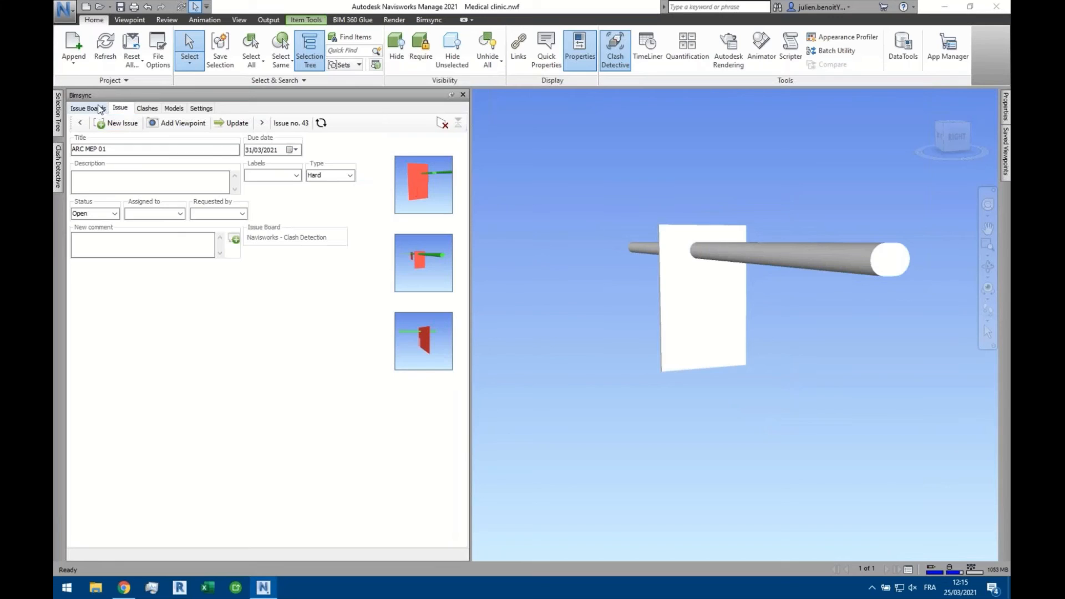
In the browser, switch to the Navisworks - Clash Detection board and open issue ARC MEP 01
{"action": "left_click", "coordinate": [124, 588]}
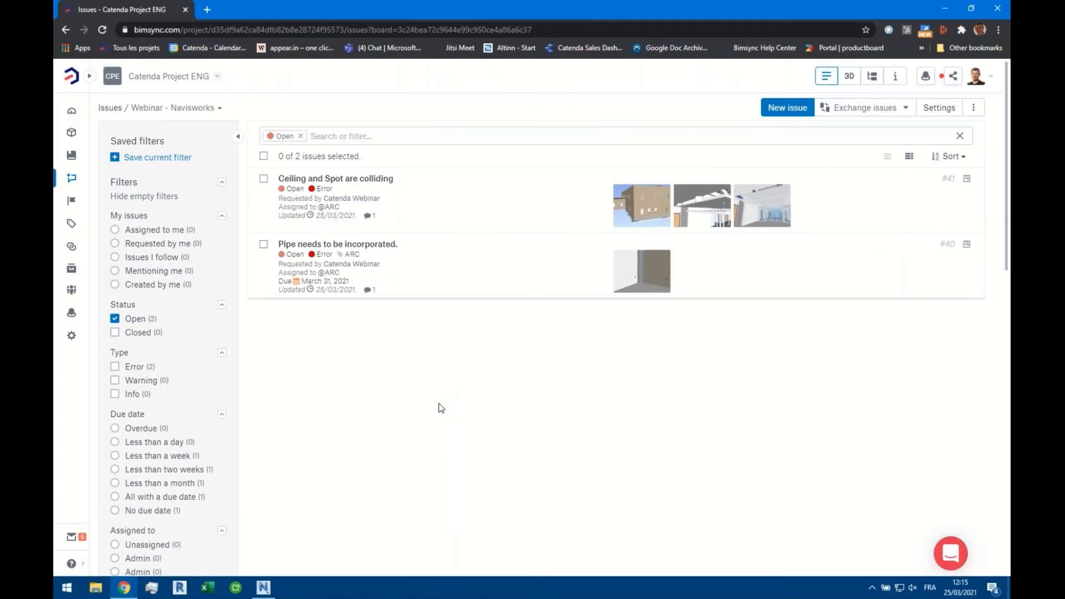
{"action": "left_click", "coordinate": [190, 108]}
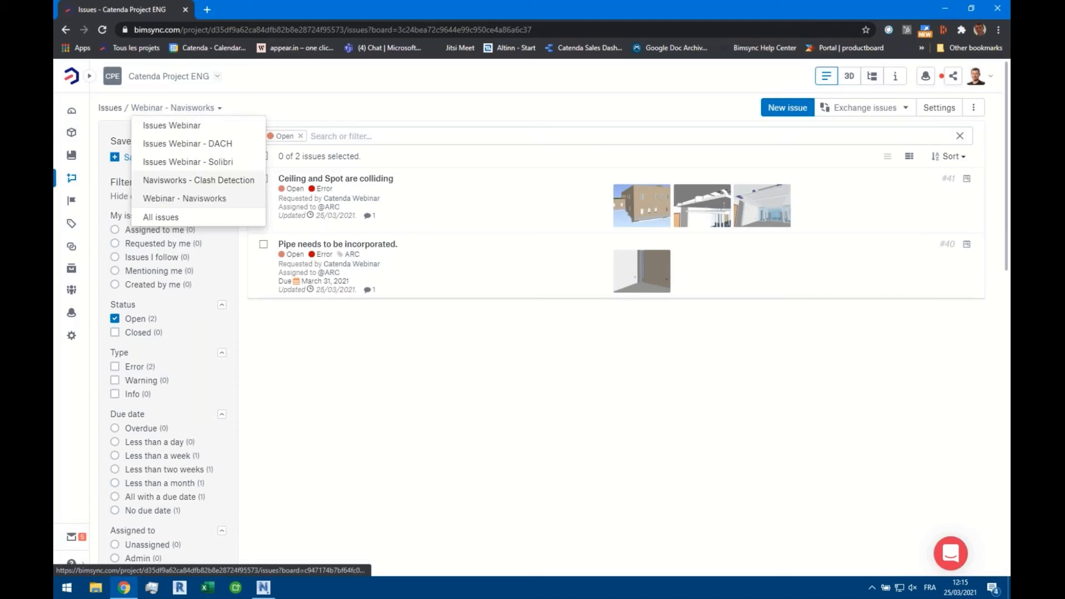
{"action": "left_click", "coordinate": [197, 183]}
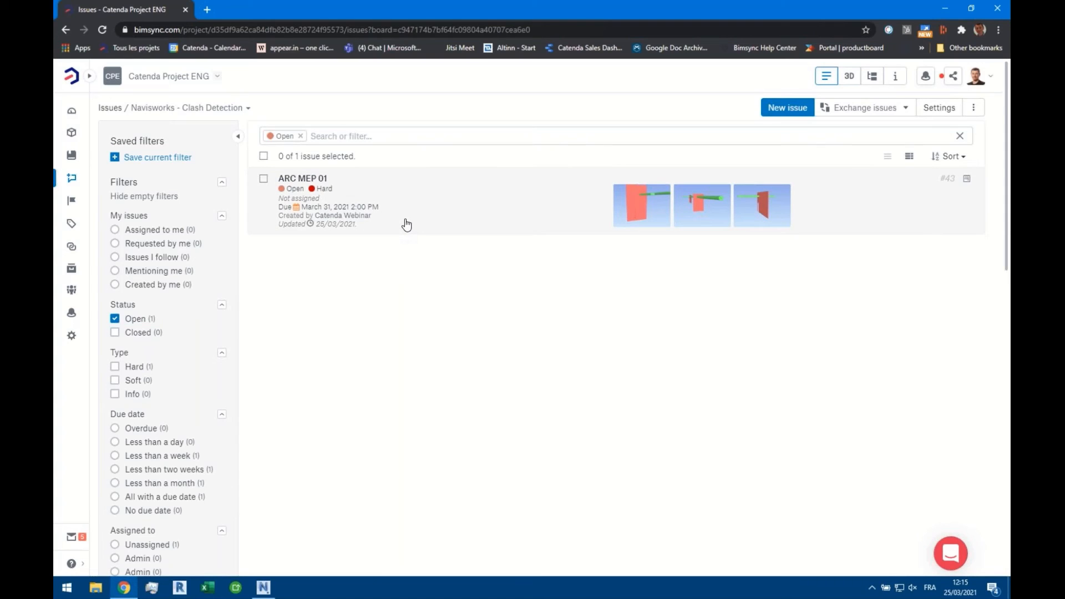
{"action": "left_click", "coordinate": [433, 218]}
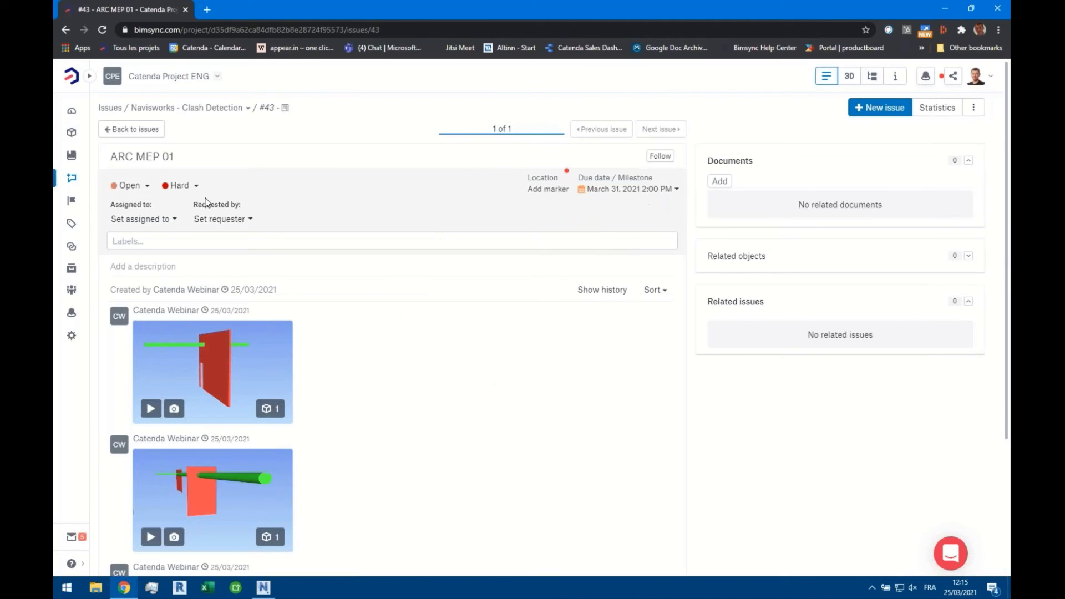
Add the ARC label to issue #43, leaving requester and assignee unchanged
{"action": "left_click", "coordinate": [240, 220]}
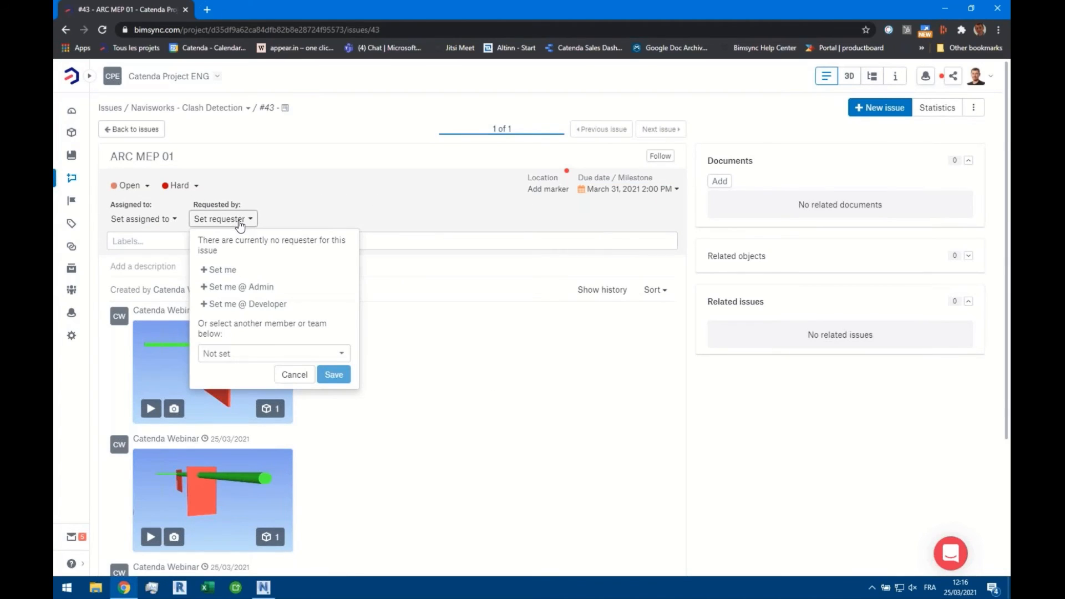
{"action": "left_click", "coordinate": [320, 206]}
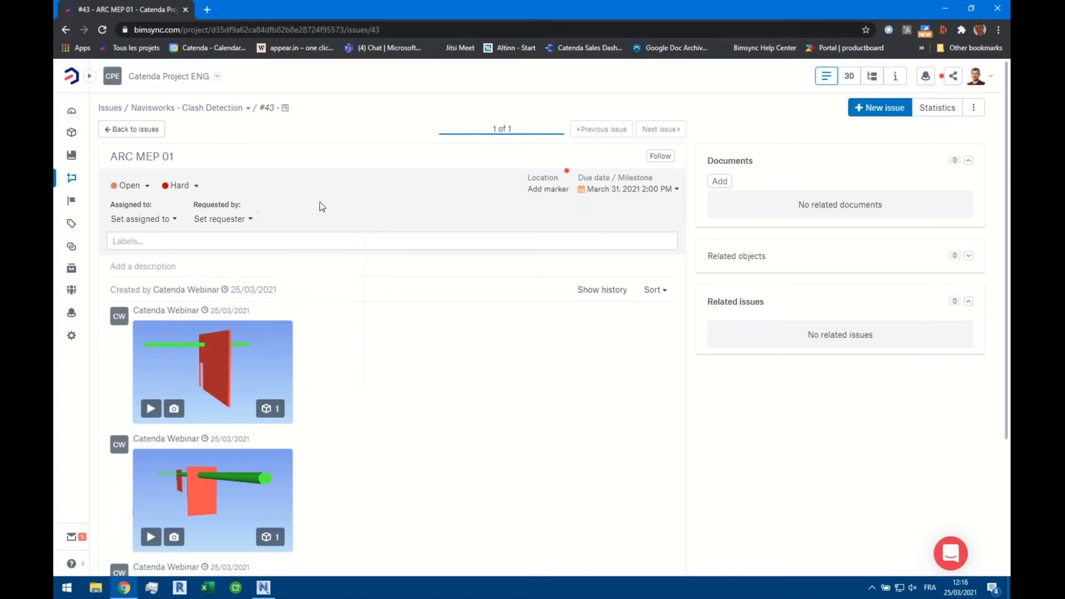
{"action": "left_click", "coordinate": [167, 220]}
{"action": "left_click", "coordinate": [183, 358]}
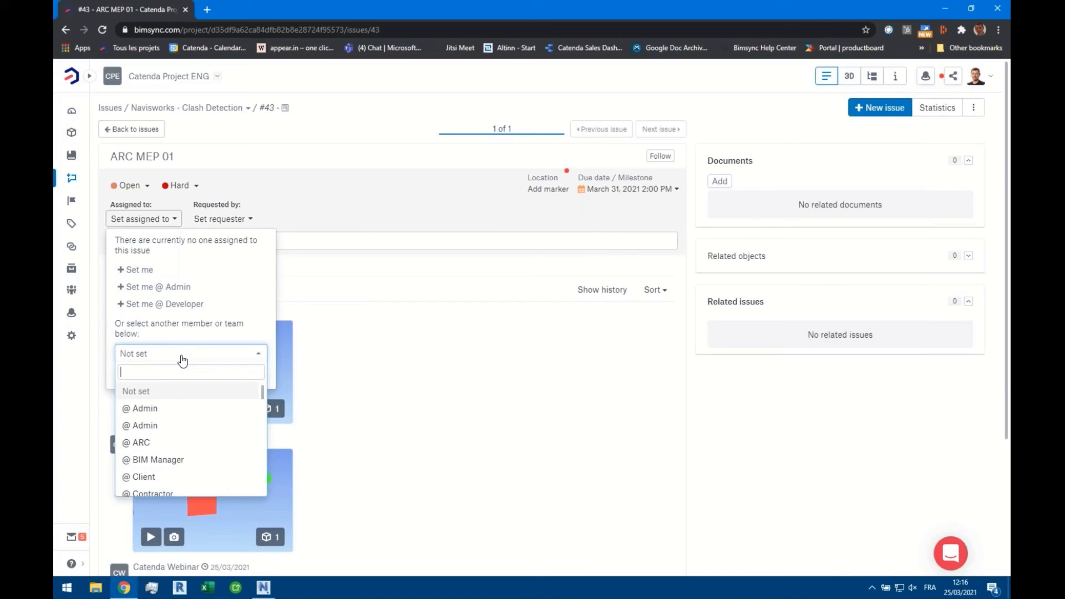
{"action": "left_click", "coordinate": [178, 442]}
{"action": "left_click", "coordinate": [377, 314]}
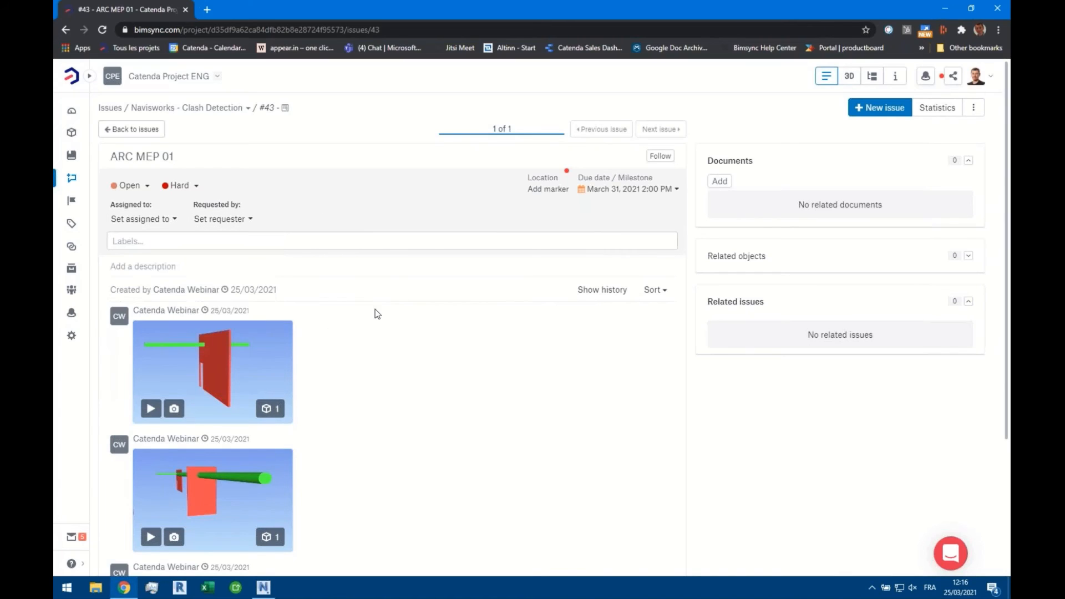
{"action": "left_click", "coordinate": [376, 243]}
{"action": "left_click", "coordinate": [373, 268]}
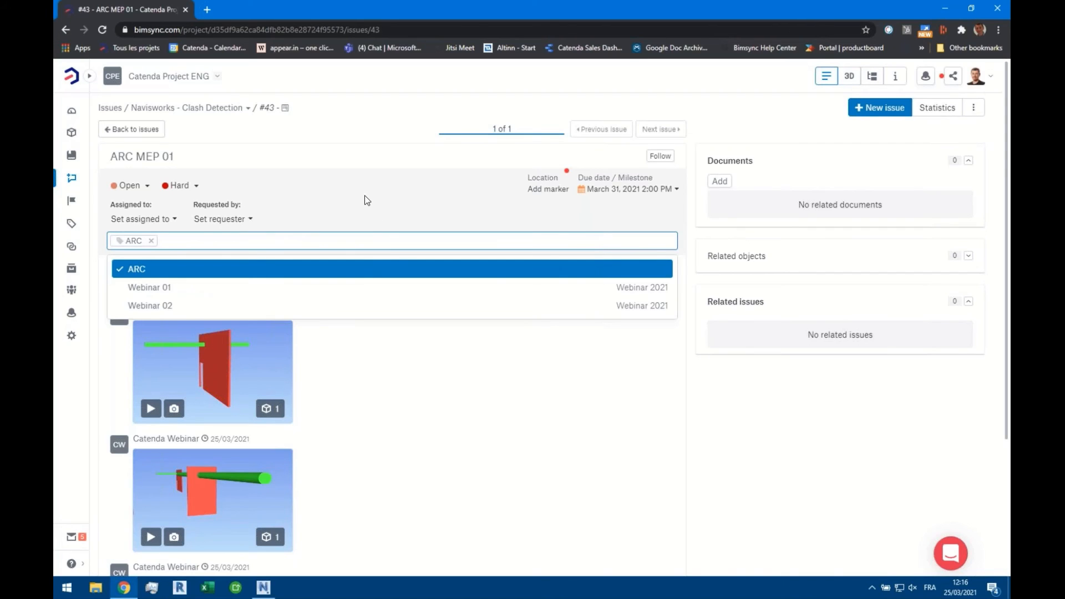
{"action": "left_click", "coordinate": [364, 196]}
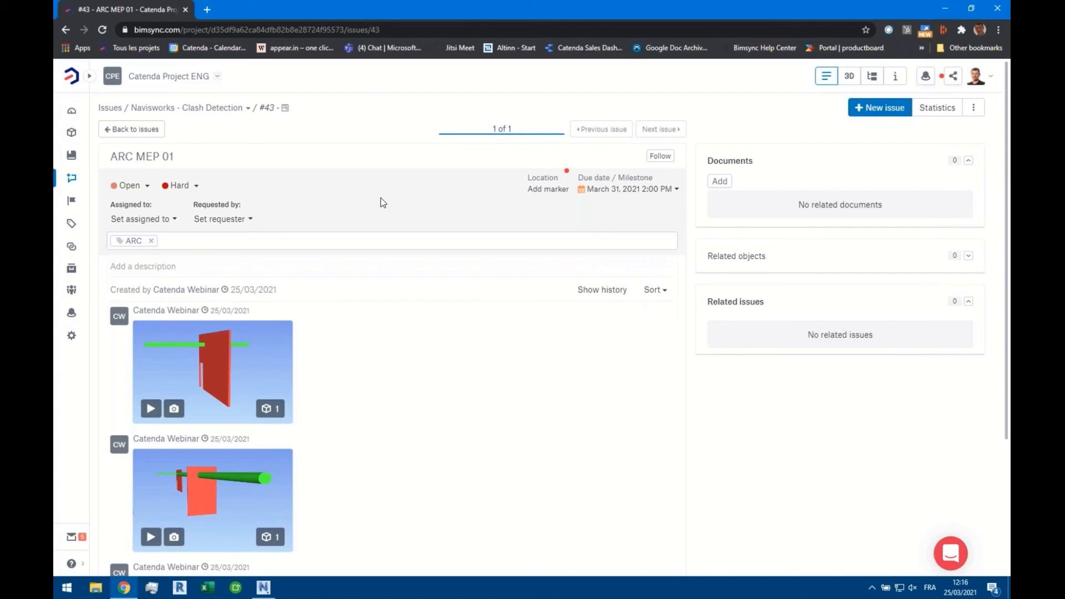
Preview the first comment's clash snapshot enlarged
{"action": "scroll", "coordinate": [386, 356], "scroll_direction": "down", "scroll_amount": 3}
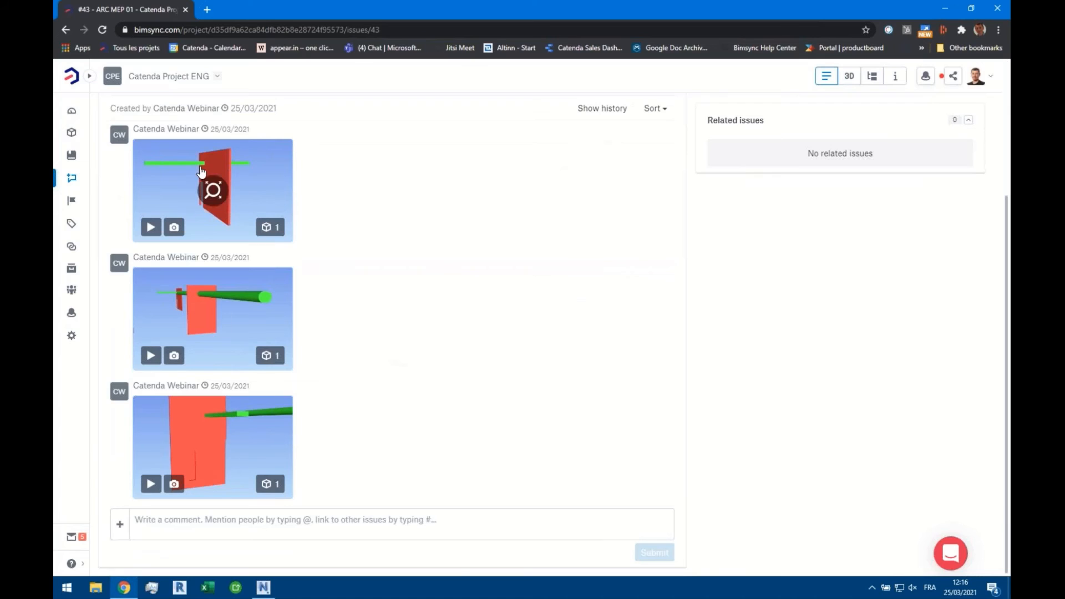
{"action": "left_click", "coordinate": [212, 191]}
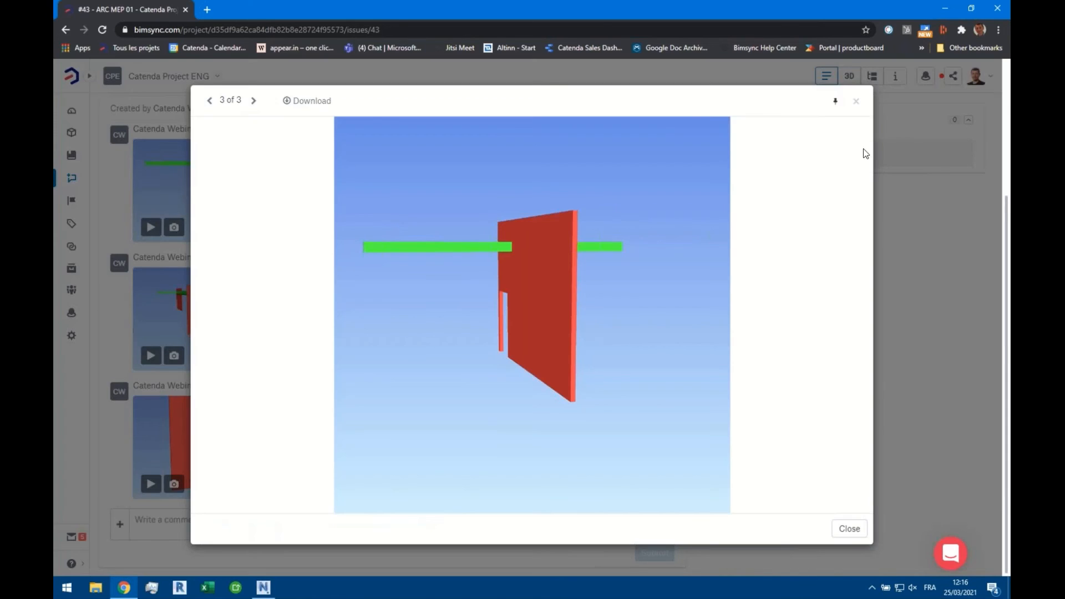
{"action": "left_click", "coordinate": [727, 213]}
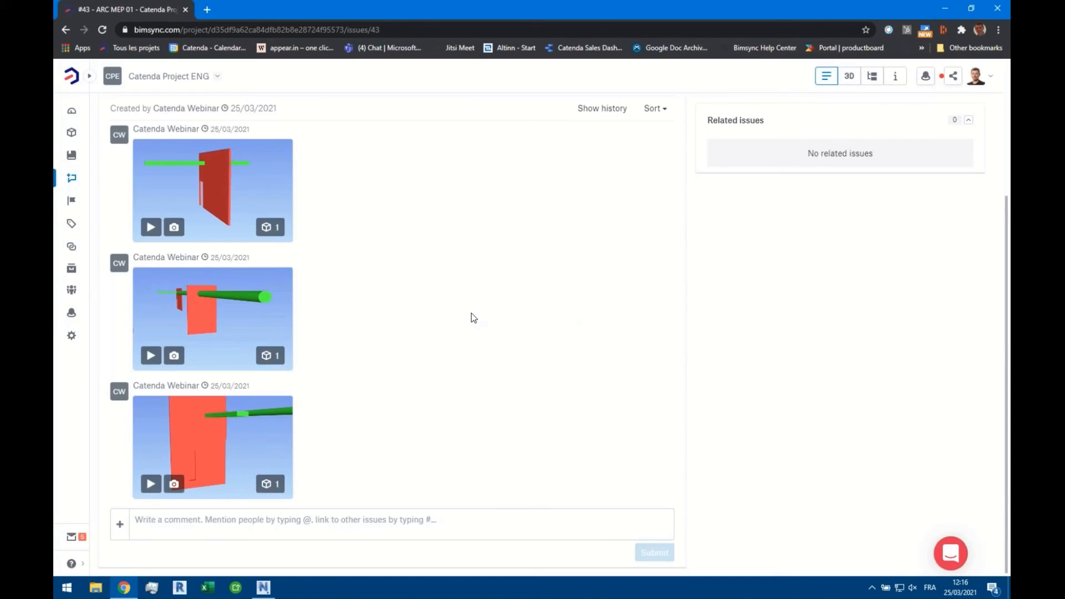
Play the first comment's viewpoint in 3D and check which models it loads
{"action": "left_click", "coordinate": [153, 228]}
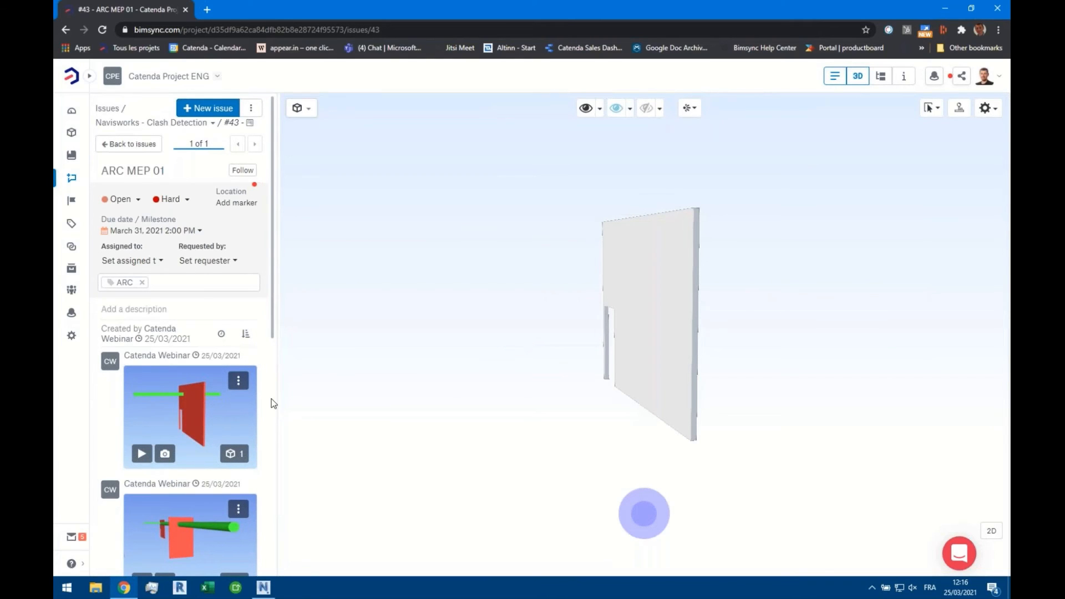
{"action": "scroll", "coordinate": [191, 527], "scroll_direction": "down", "scroll_amount": 5}
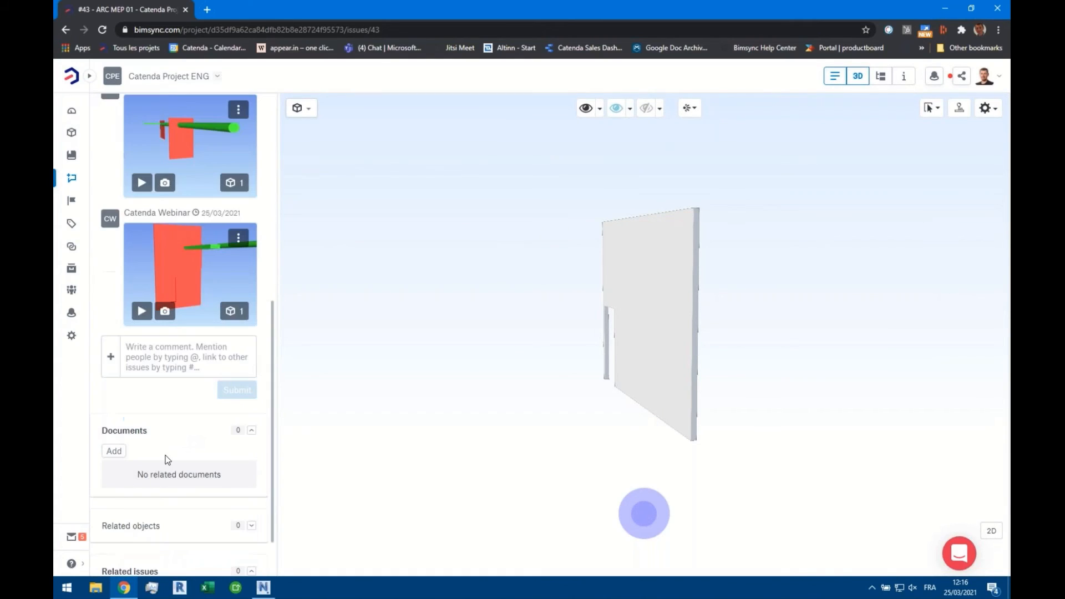
{"action": "left_click", "coordinate": [309, 113]}
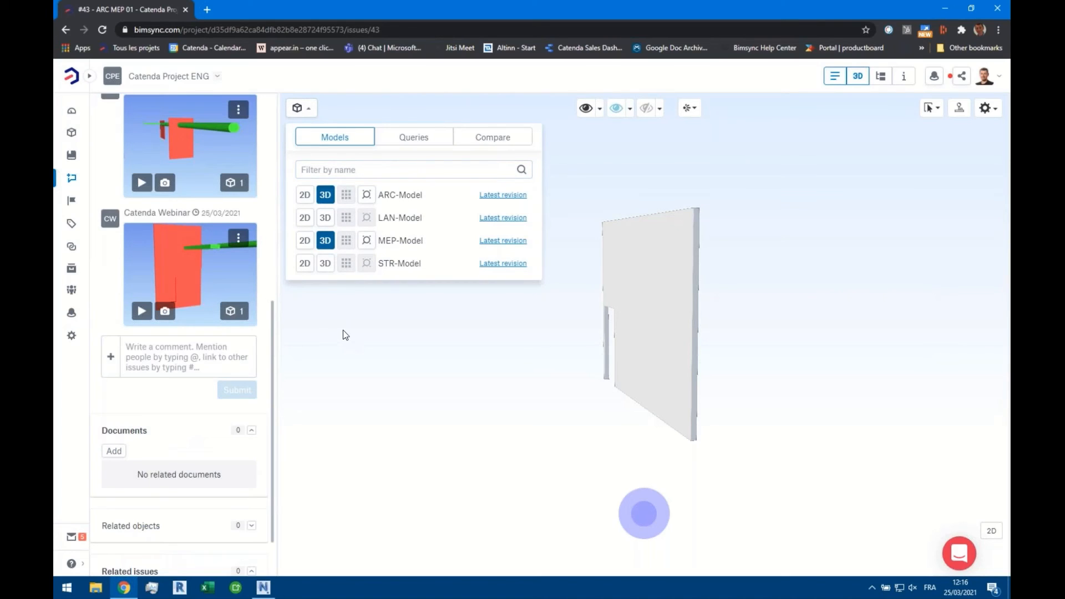
Add MEP-Model to the latest comment's viewpoint and save it
{"action": "left_click", "coordinate": [143, 313]}
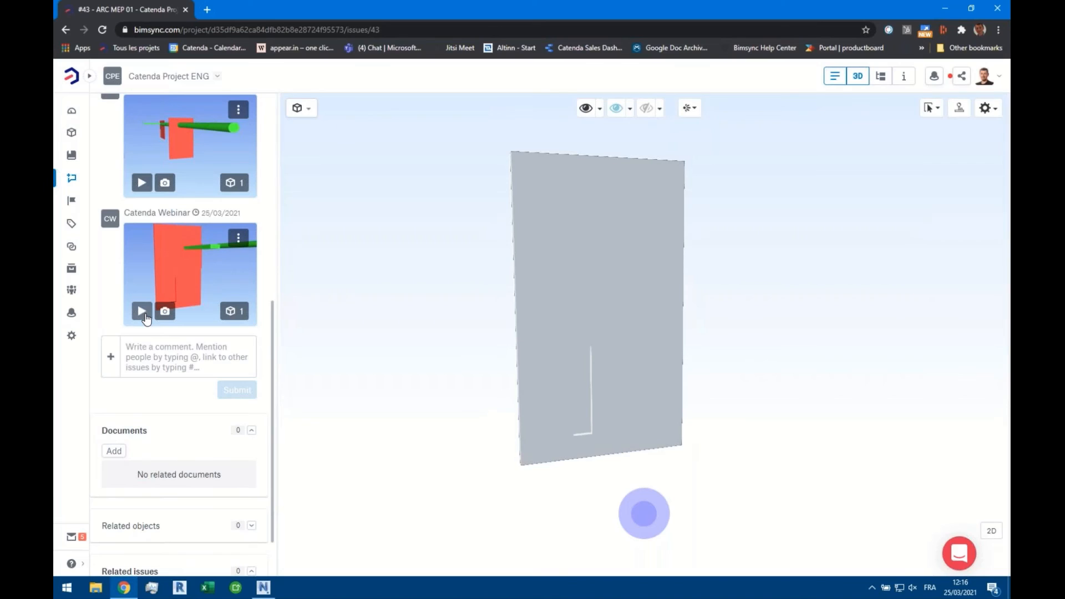
{"action": "left_click", "coordinate": [240, 241]}
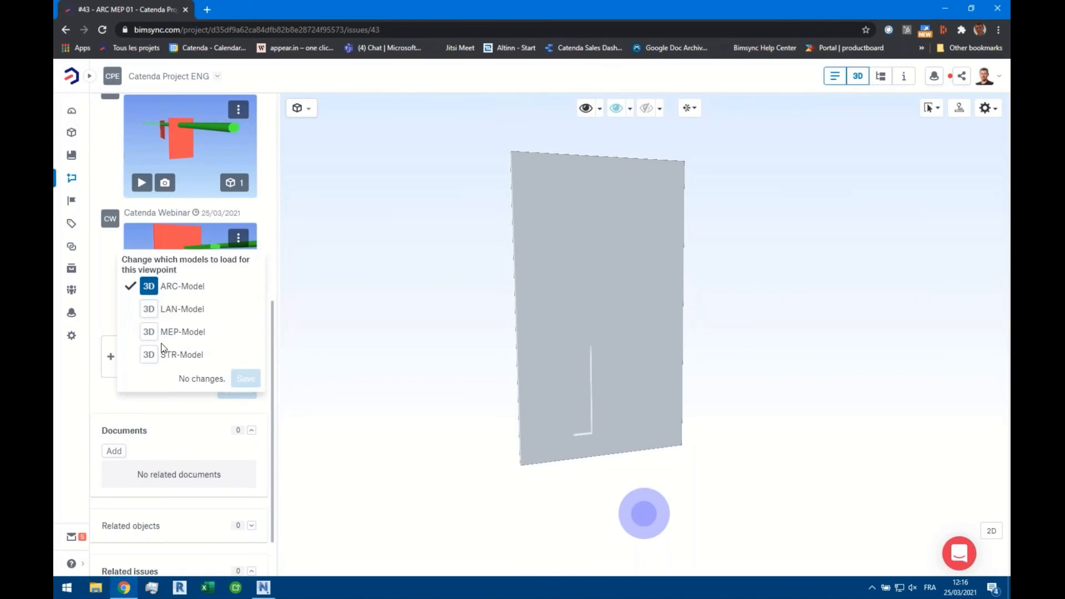
{"action": "left_click", "coordinate": [149, 332]}
{"action": "left_click", "coordinate": [247, 380]}
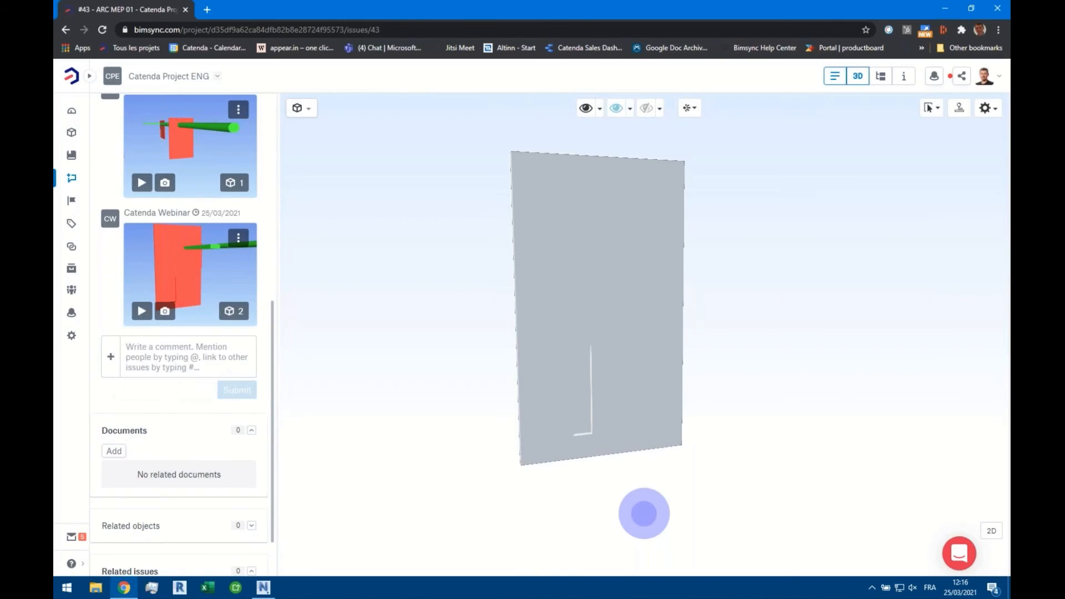
Replay both comments' viewpoints and confirm ARC and MEP models load together
{"action": "left_click", "coordinate": [145, 182]}
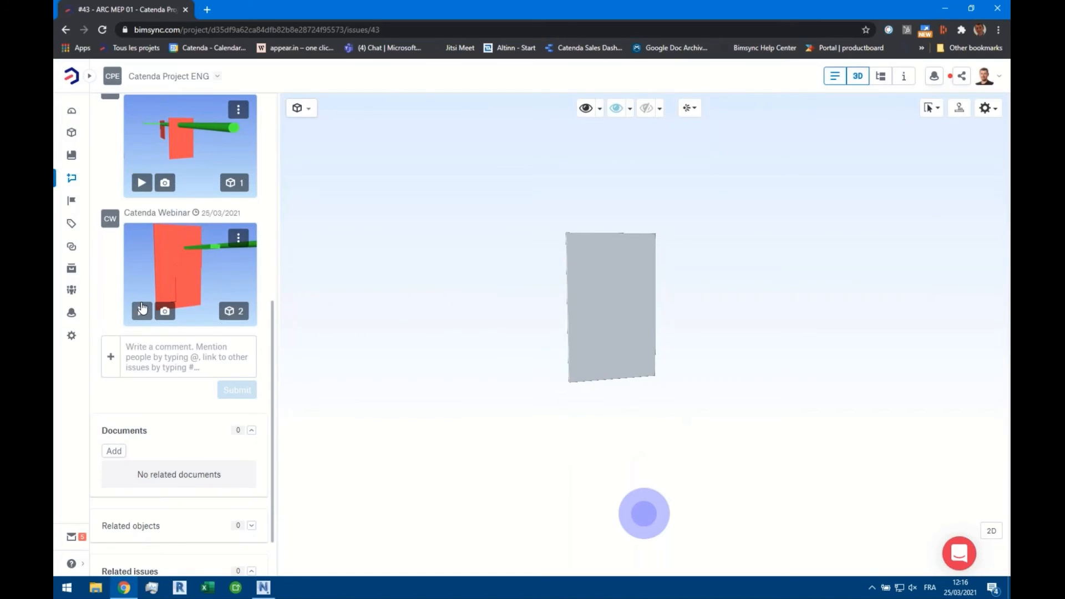
{"action": "left_click", "coordinate": [233, 269]}
{"action": "left_click", "coordinate": [239, 239]}
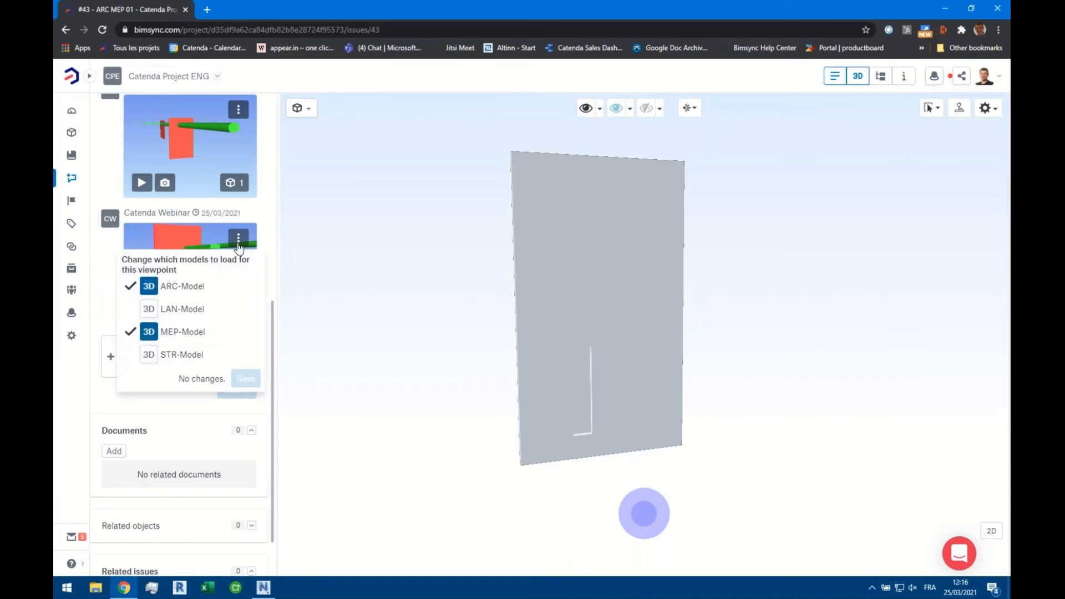
{"action": "left_click", "coordinate": [275, 368]}
{"action": "scroll", "coordinate": [207, 284], "scroll_direction": "up", "scroll_amount": 2}
{"action": "scroll", "coordinate": [208, 284], "scroll_direction": "up", "scroll_amount": 5}
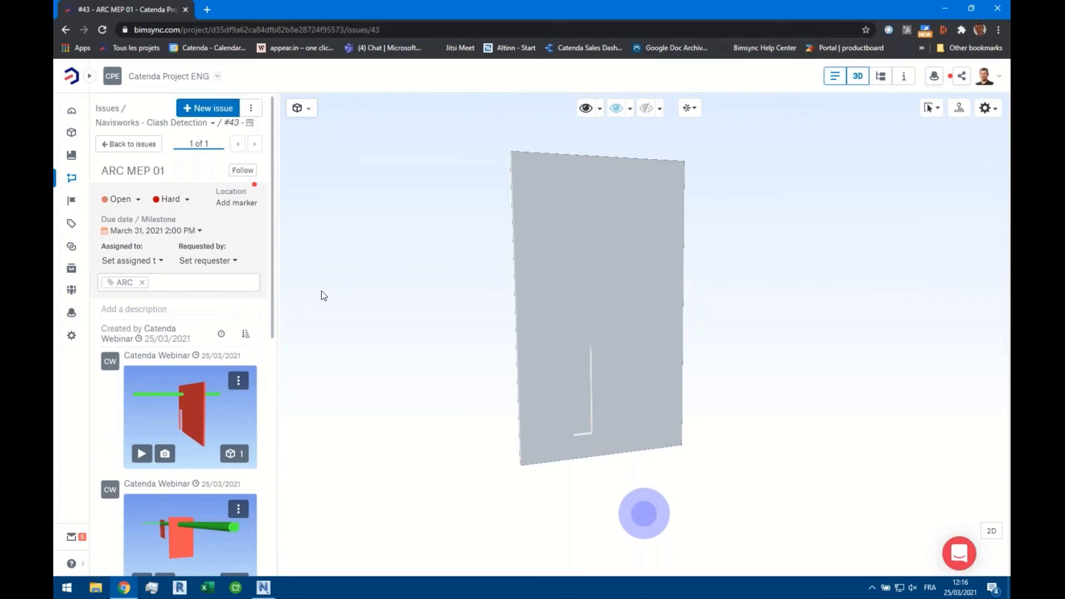
{"action": "scroll", "coordinate": [535, 316], "scroll_direction": "down", "scroll_amount": 5}
{"action": "scroll", "coordinate": [569, 288], "scroll_direction": "up", "scroll_amount": 3}
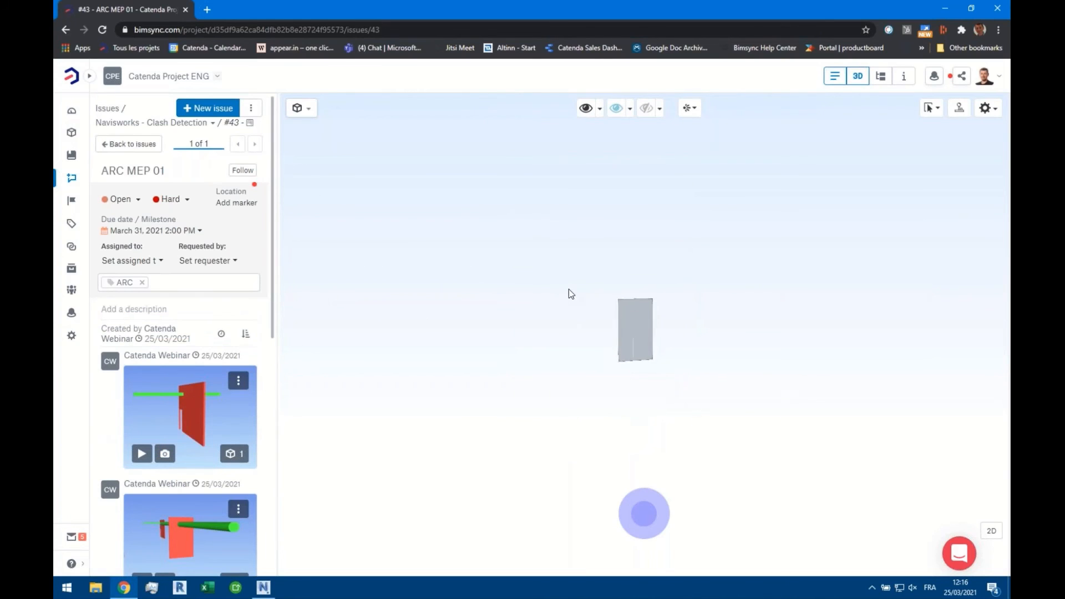
{"action": "left_click", "coordinate": [310, 110]}
{"action": "left_click", "coordinate": [308, 112]}
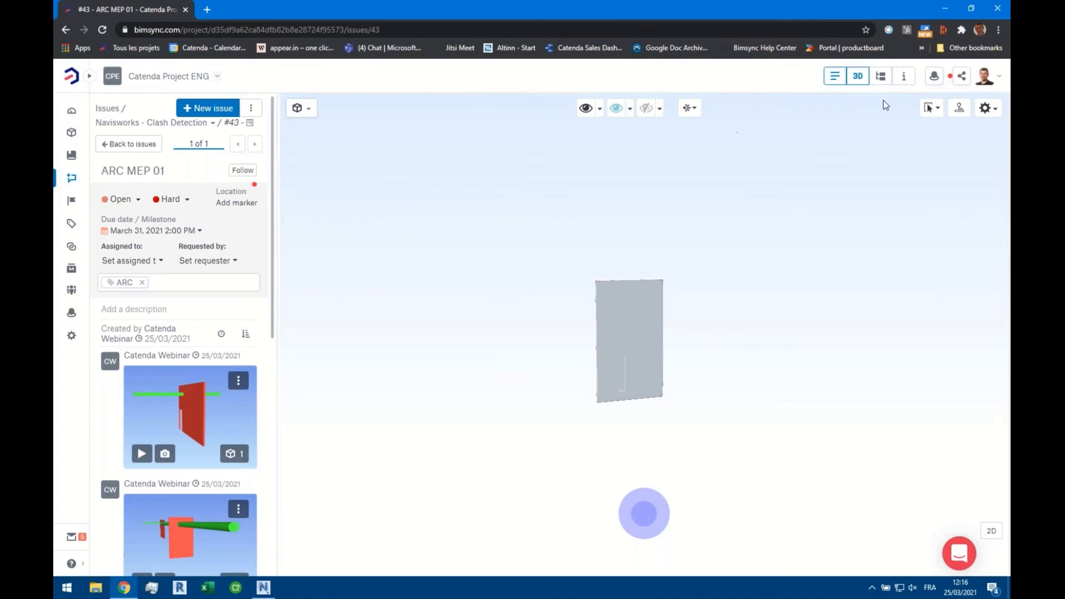
Return to the Navisworks - Clash Detection issue list and bring Navisworks forward
{"action": "left_click", "coordinate": [835, 76]}
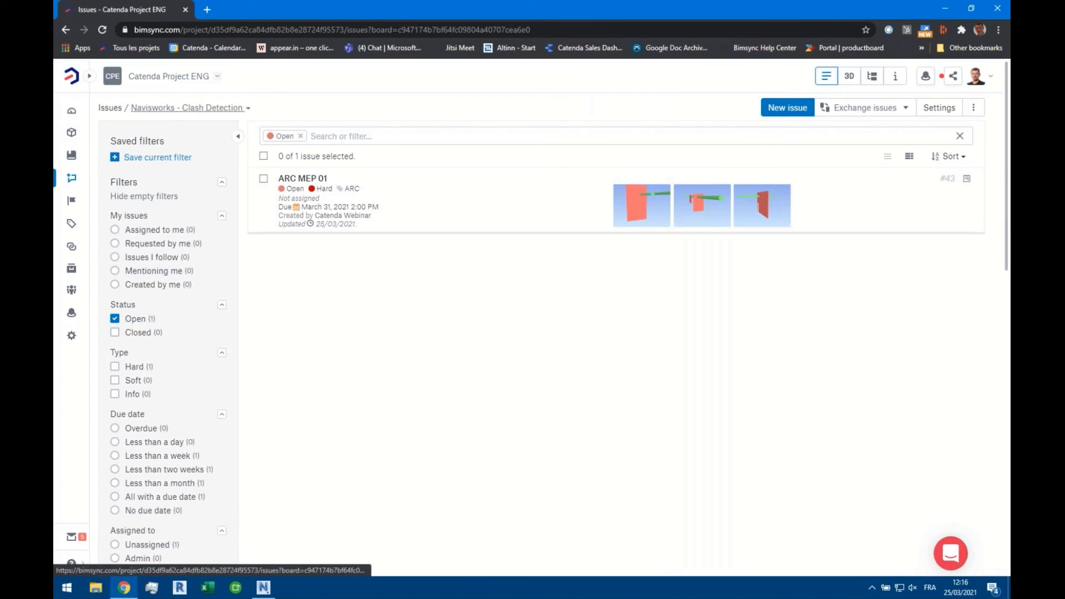
{"action": "left_click", "coordinate": [206, 112]}
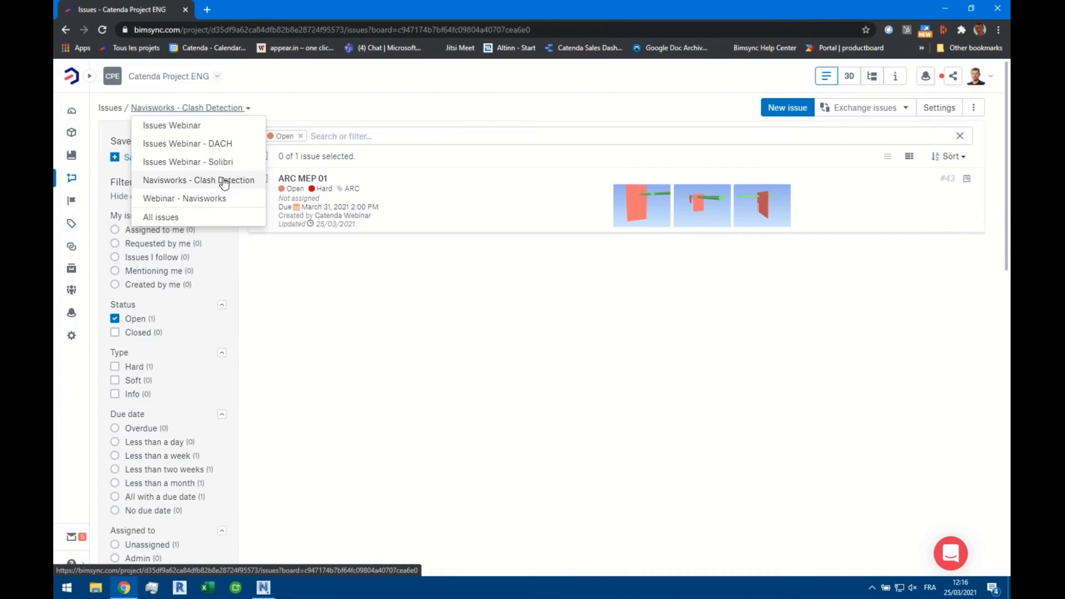
{"action": "left_click", "coordinate": [275, 585]}
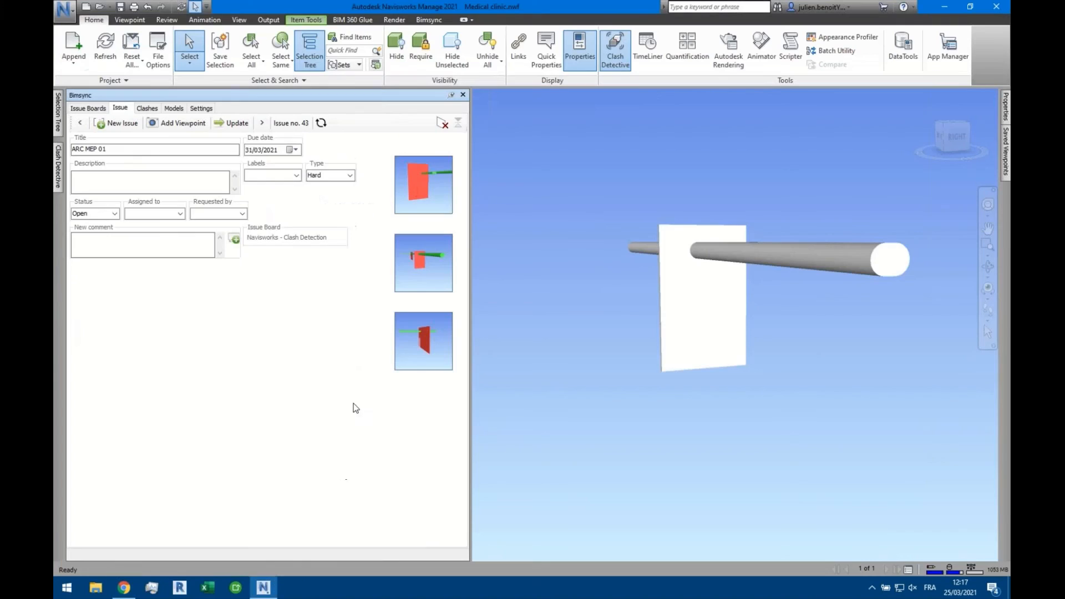
Pin and collapse the Clash Detective panel, then browse the Bimsync Issue Boards list
{"action": "left_click", "coordinate": [59, 166]}
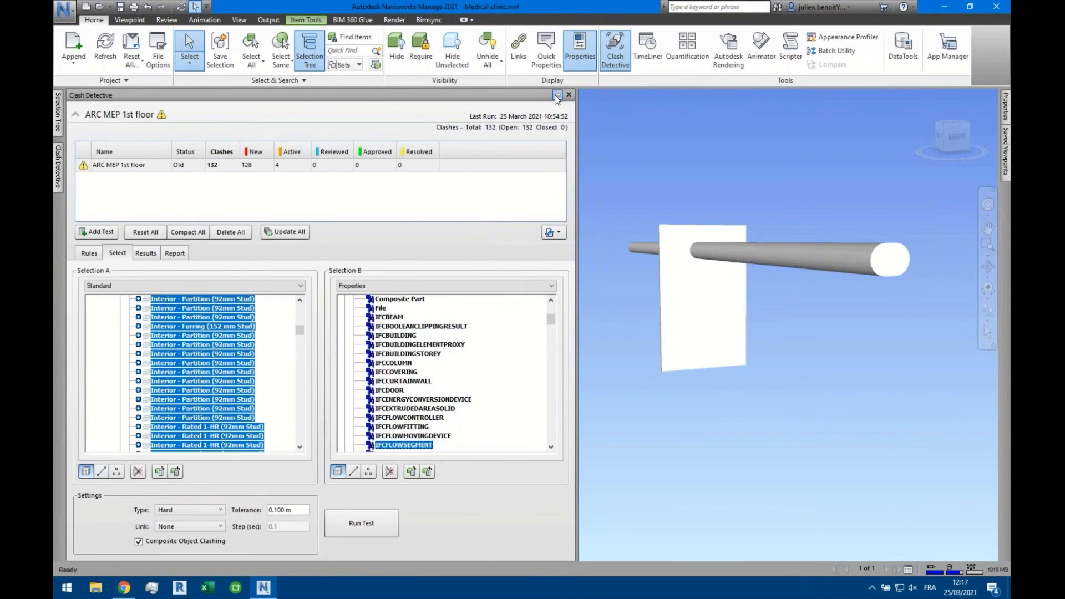
{"action": "left_click", "coordinate": [557, 95]}
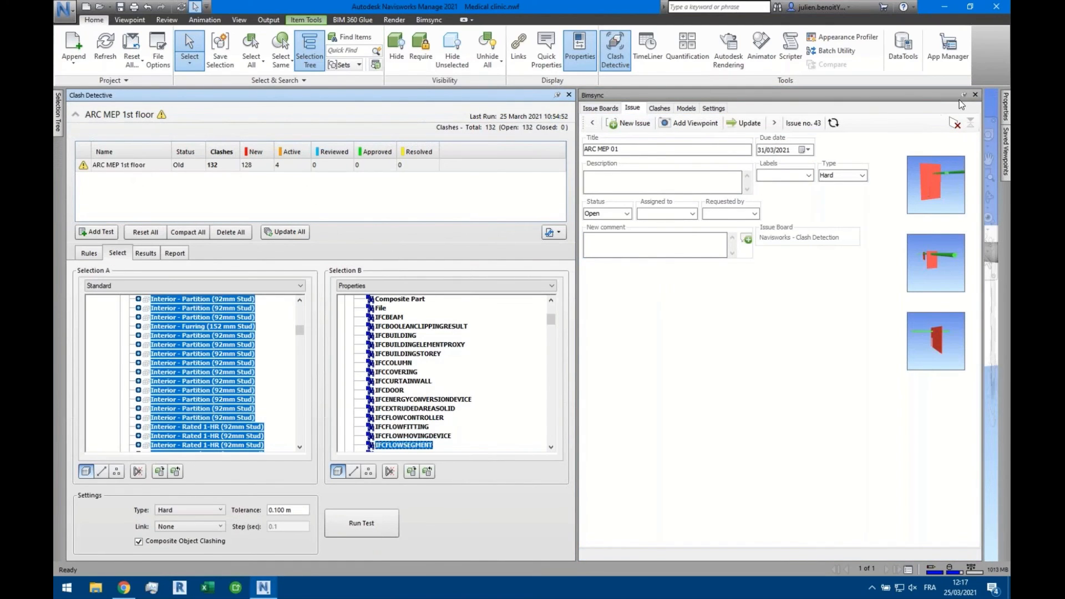
{"action": "left_click", "coordinate": [557, 95]}
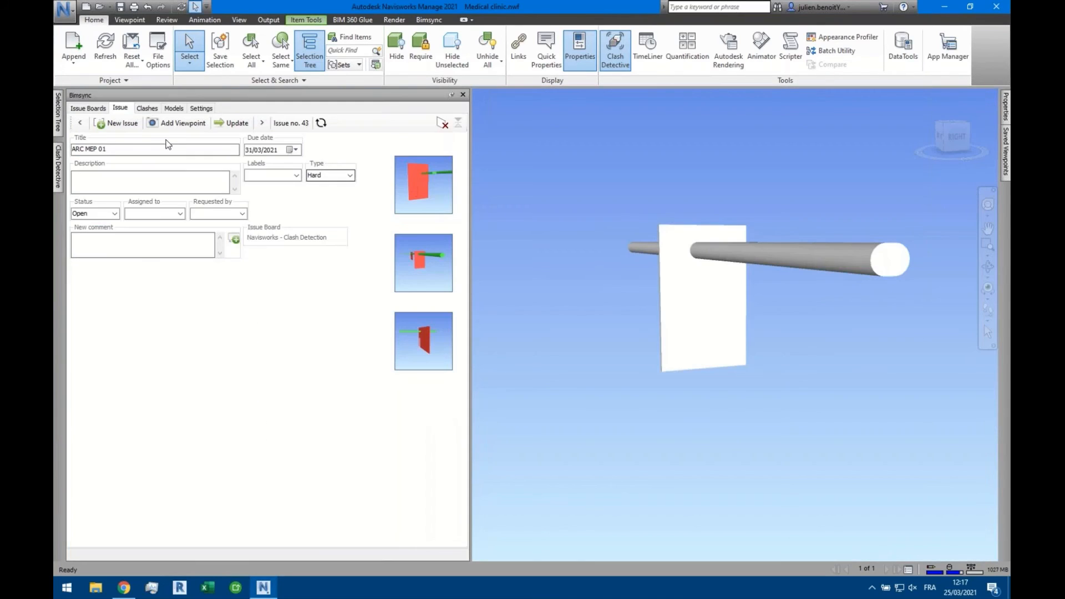
{"action": "left_click", "coordinate": [86, 109]}
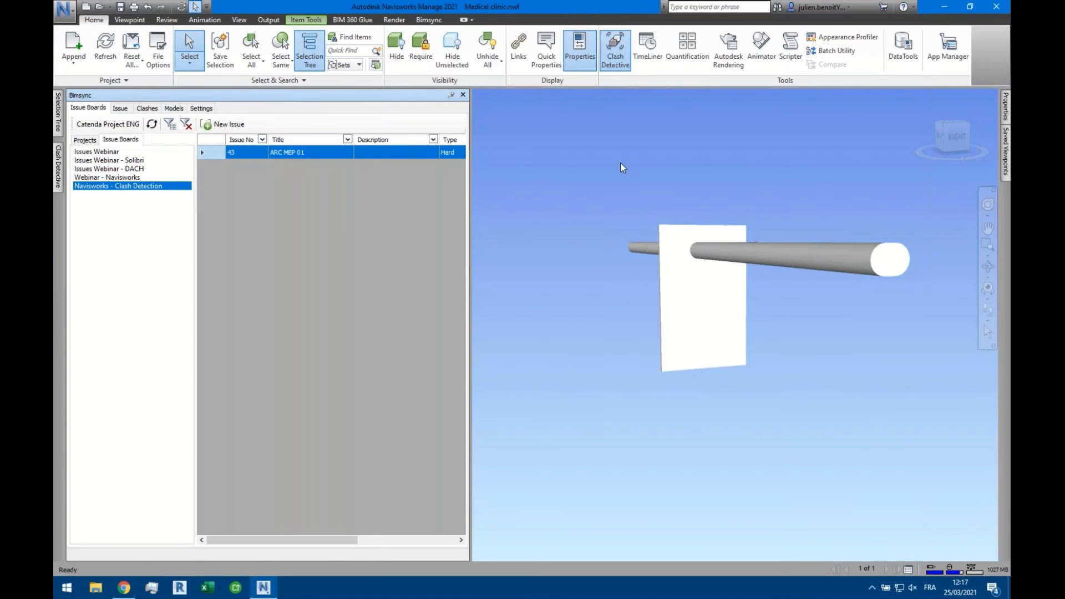
{"action": "scroll", "coordinate": [917, 98], "scroll_direction": "down", "scroll_amount": 5}
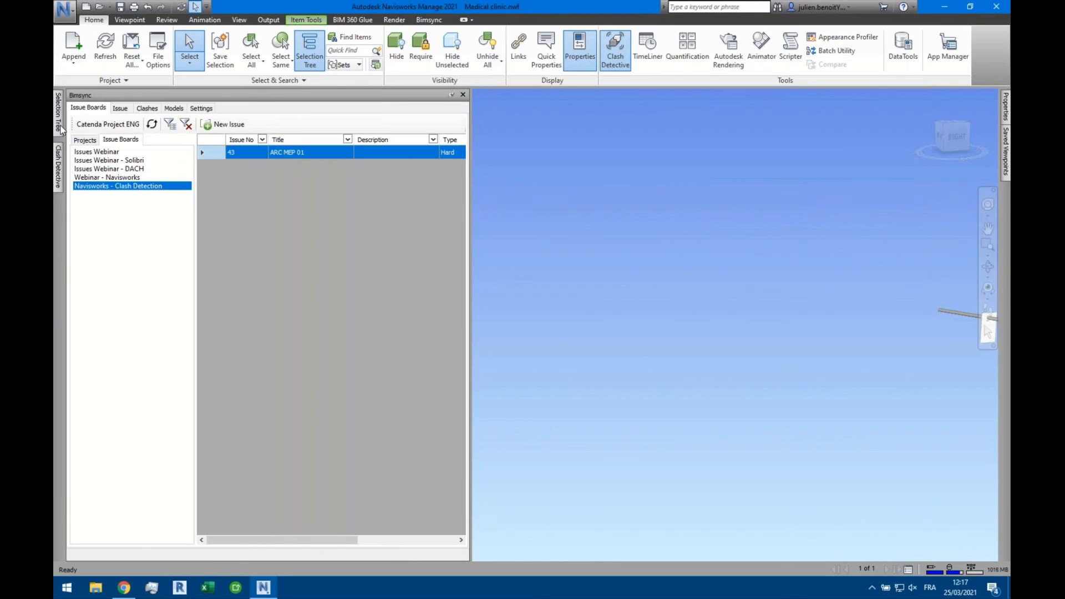
Unhide all elements, dock Clash Detective open and auto-hide the Bimsync panel
{"action": "left_click", "coordinate": [58, 166]}
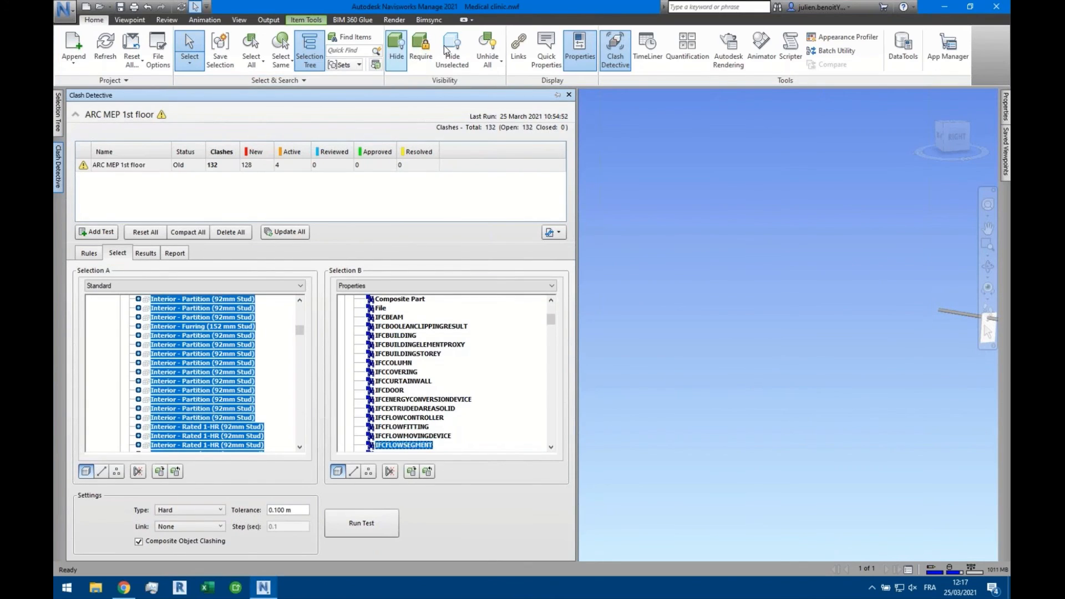
{"action": "left_click", "coordinate": [493, 43]}
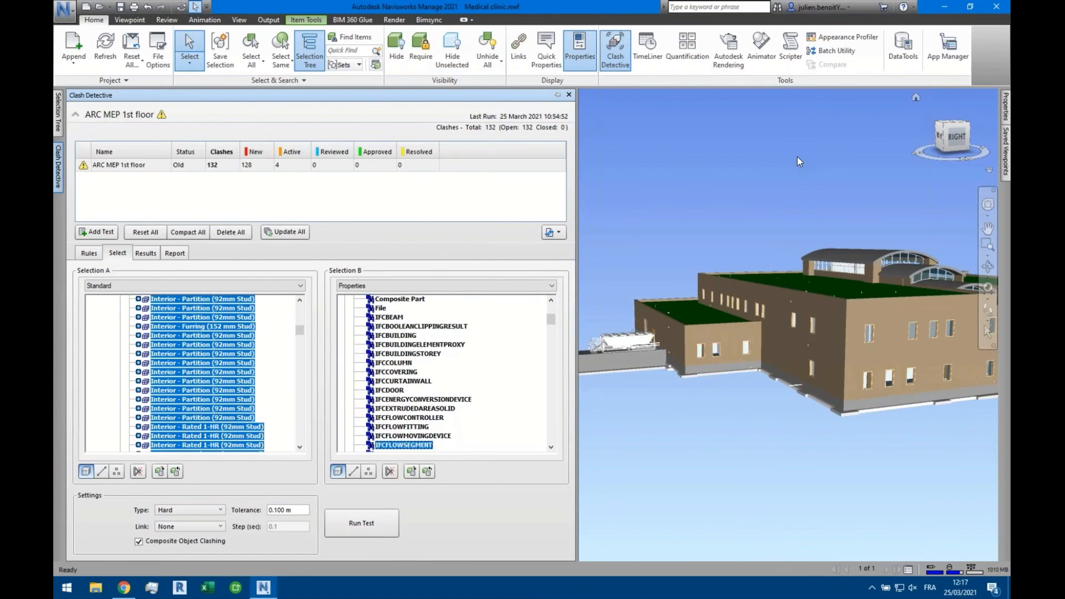
{"action": "left_click", "coordinate": [557, 95]}
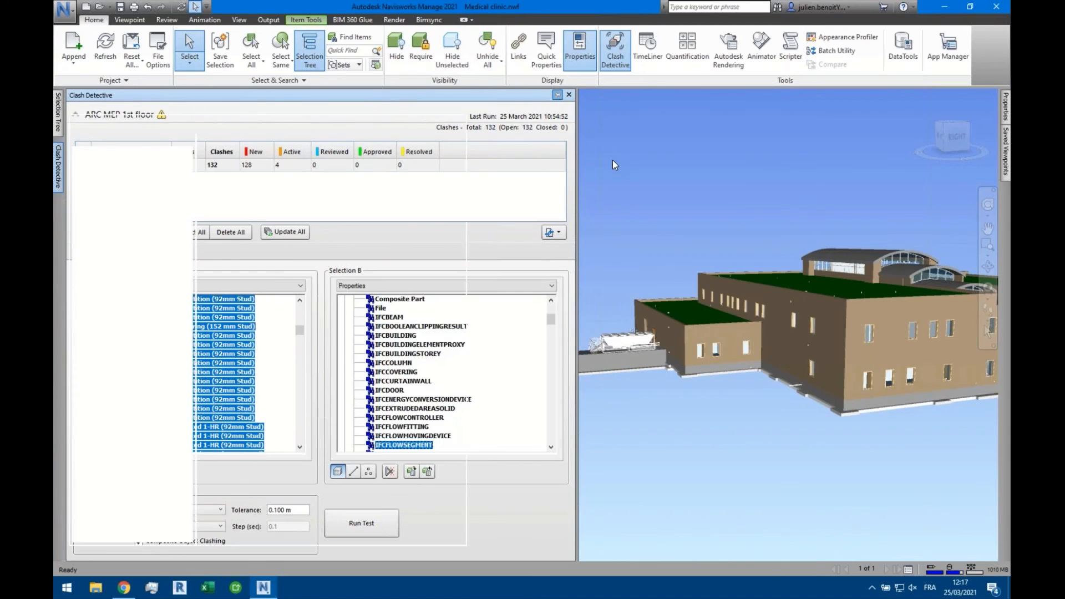
{"action": "left_click", "coordinate": [965, 95]}
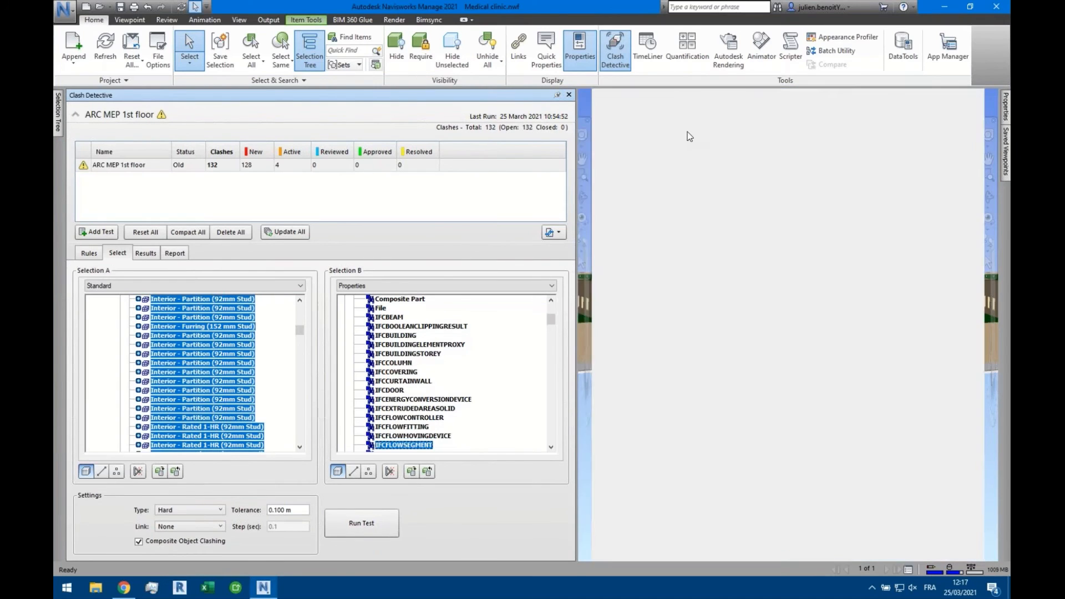
Collapse Clash Detective, check the BCF Plugin's Settings, then tuck the Bimsync panel away
{"action": "left_click", "coordinate": [557, 95]}
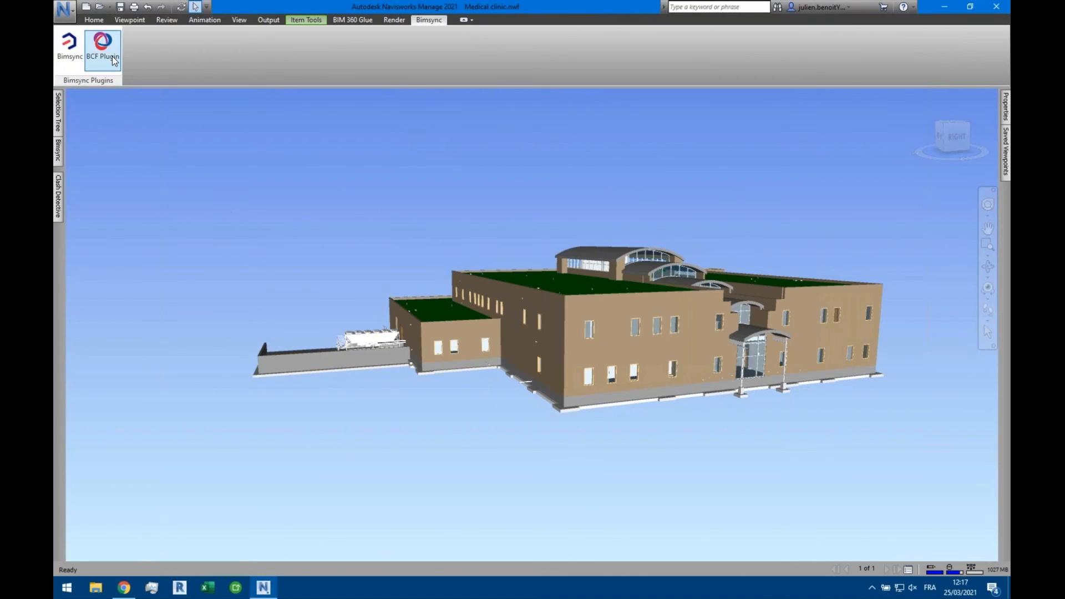
{"action": "left_click", "coordinate": [112, 55]}
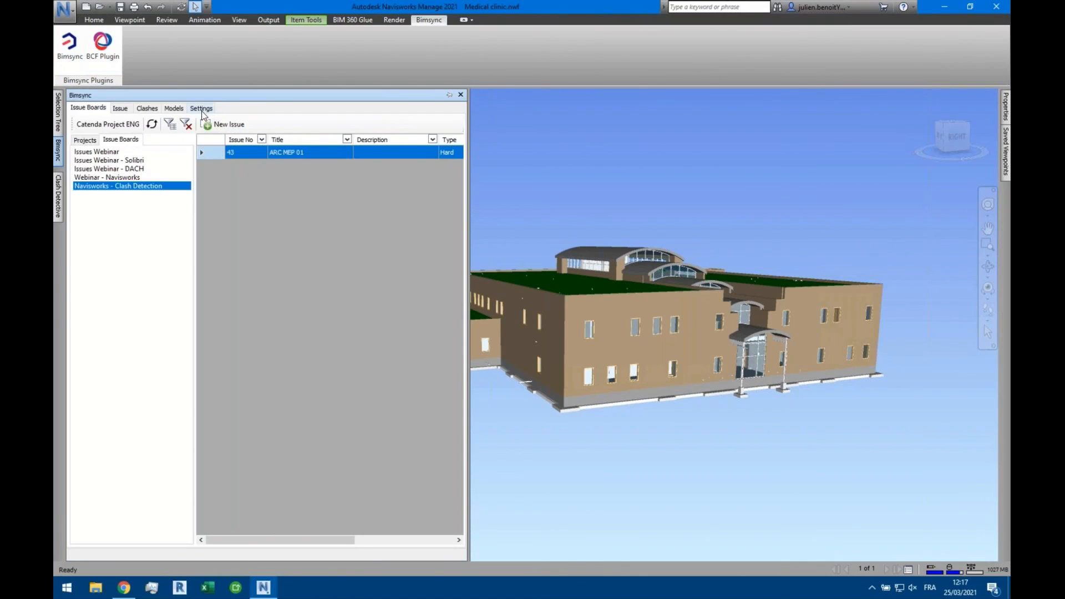
{"action": "left_click", "coordinate": [202, 111]}
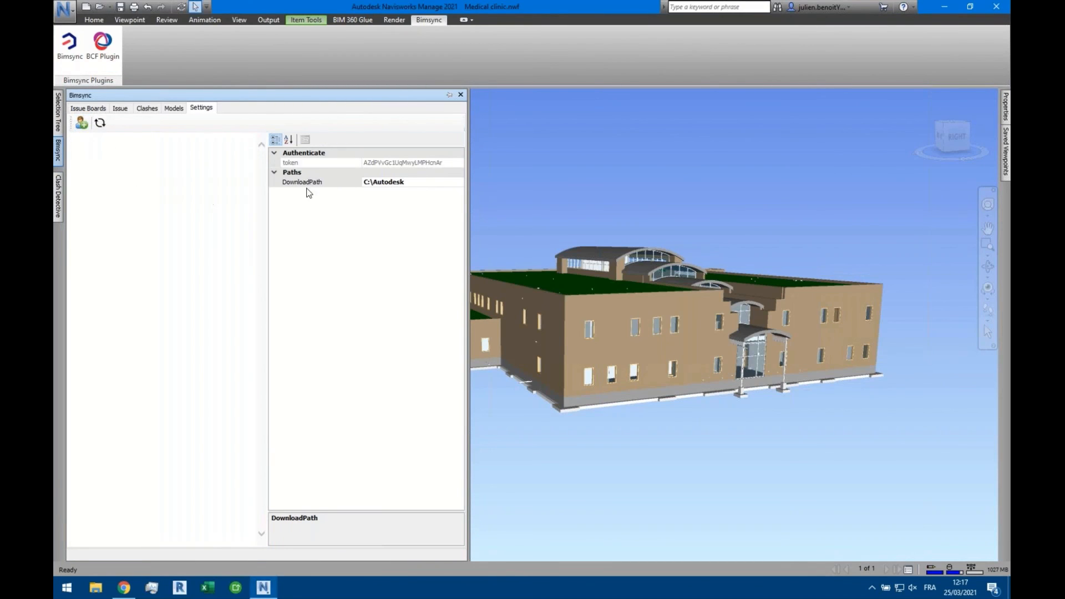
{"action": "left_click", "coordinate": [89, 109]}
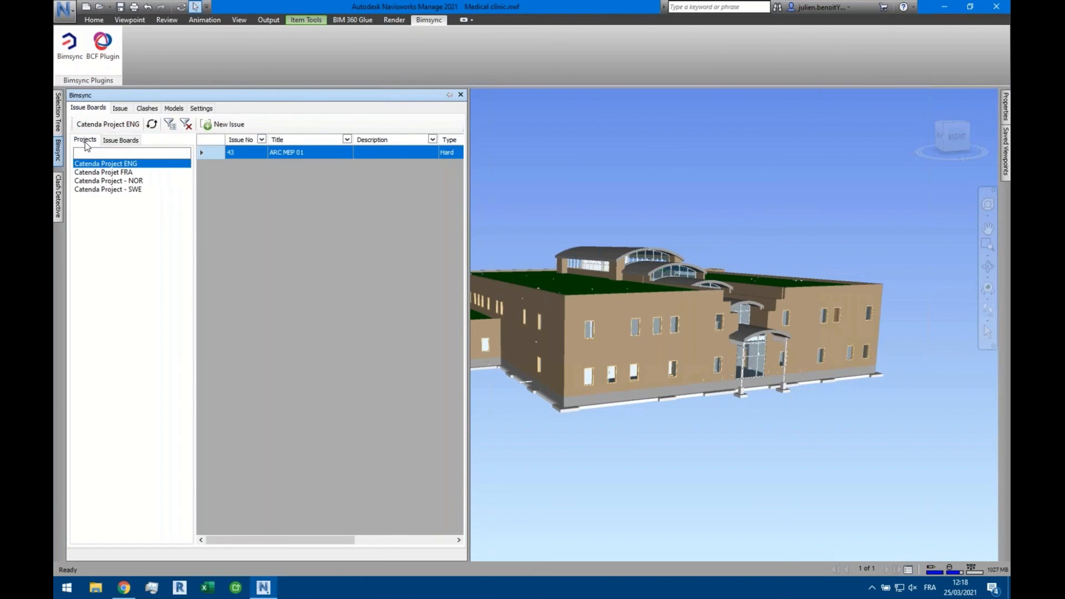
{"action": "left_click", "coordinate": [548, 170]}
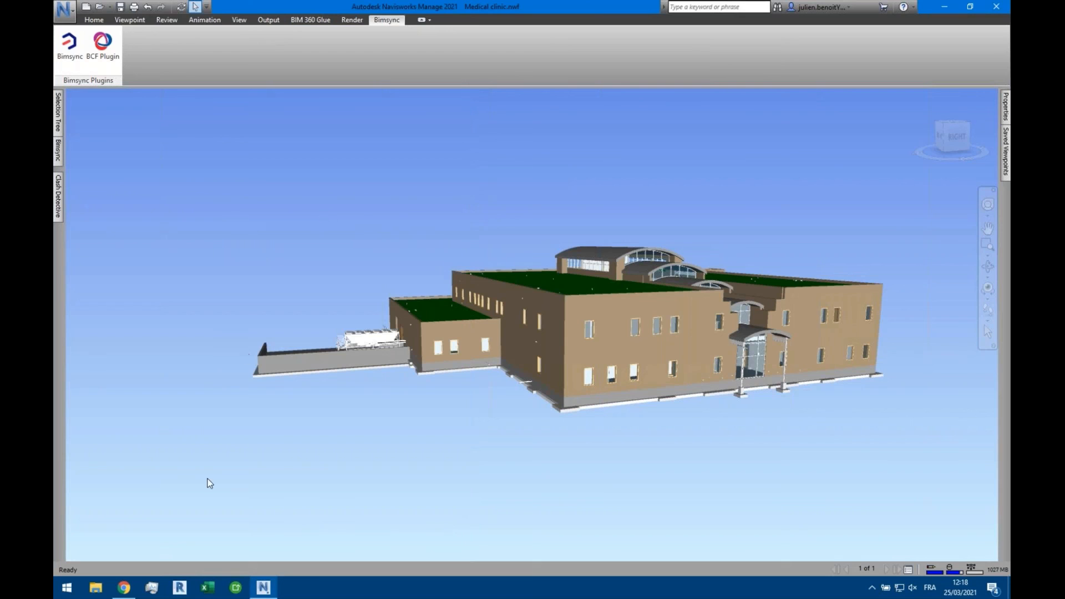
View the Catenda Project ENG dashboard in Chrome, then return to Navisworks
{"action": "left_click", "coordinate": [125, 589]}
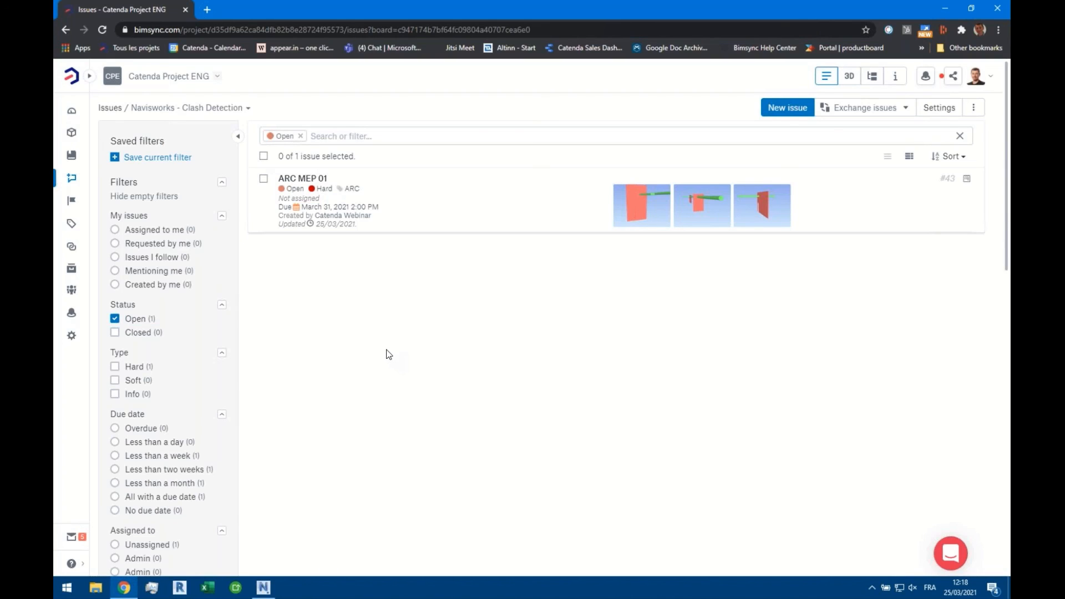
{"action": "left_click", "coordinate": [72, 110]}
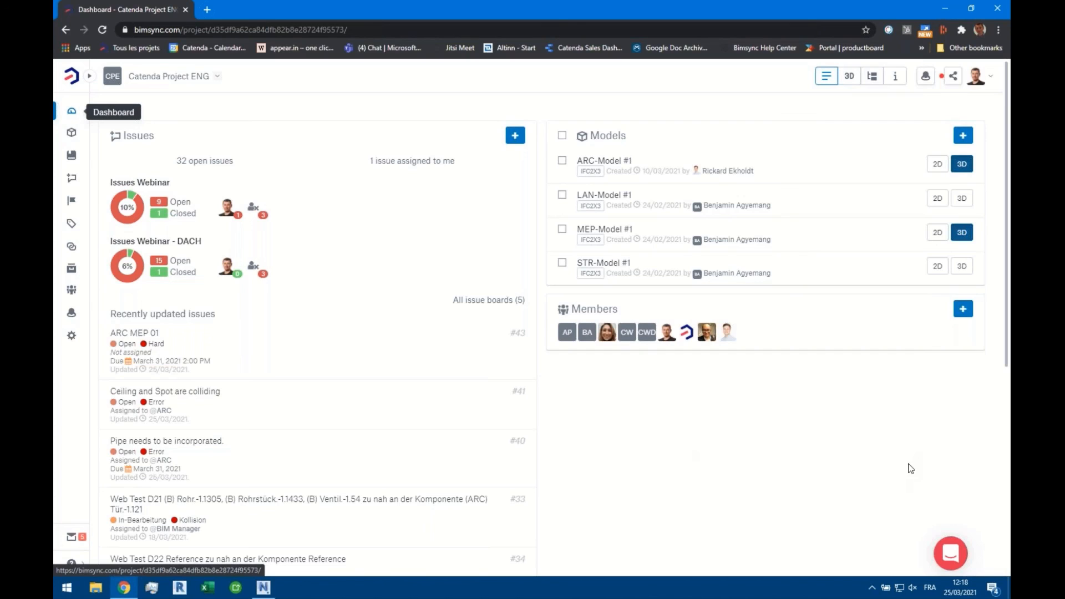
{"action": "left_click", "coordinate": [952, 555]}
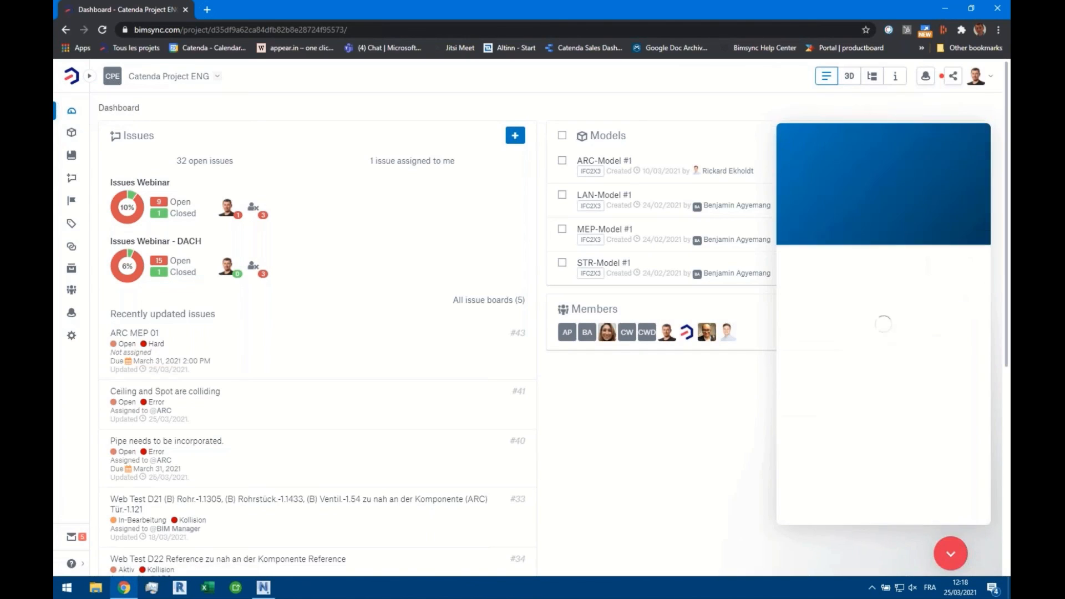
{"action": "left_click", "coordinate": [952, 555]}
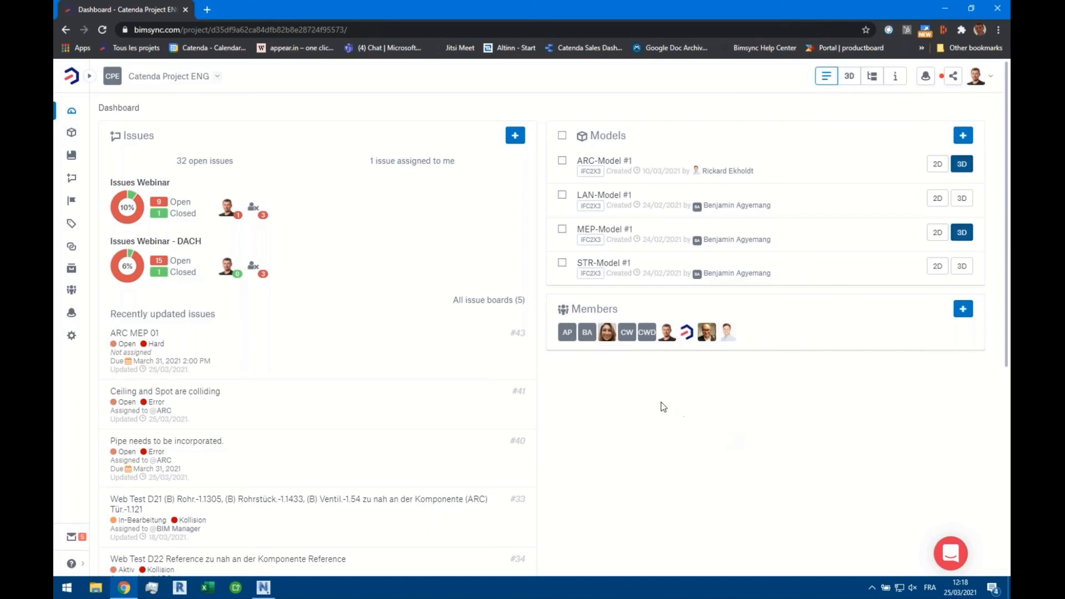
{"action": "left_click", "coordinate": [270, 592]}
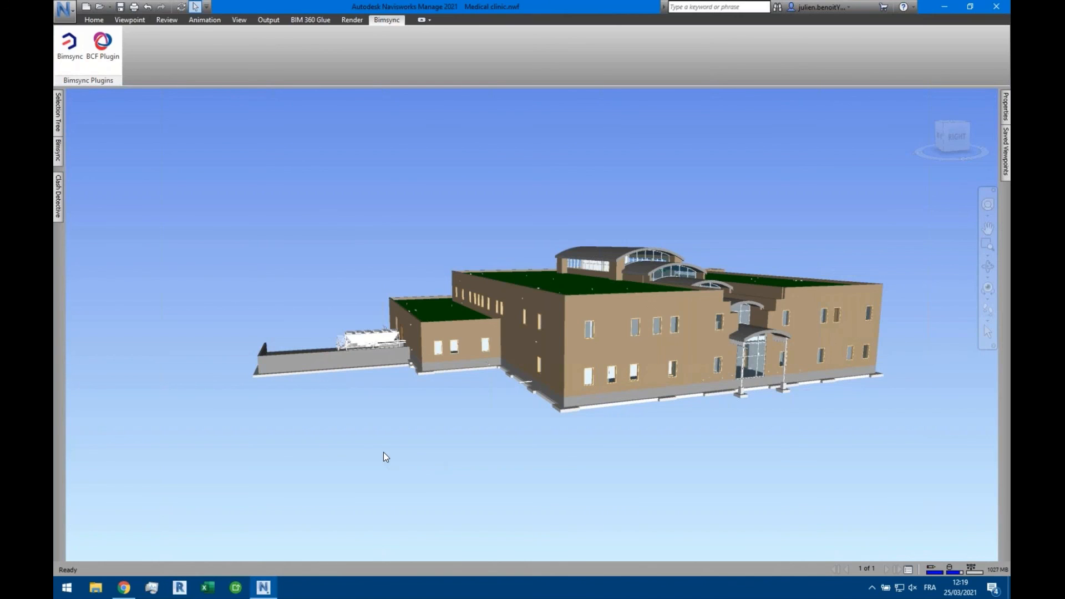
Slide out the Bimsync issue boards panel, then move to the full-screen webinar slide
{"action": "left_click", "coordinate": [59, 152]}
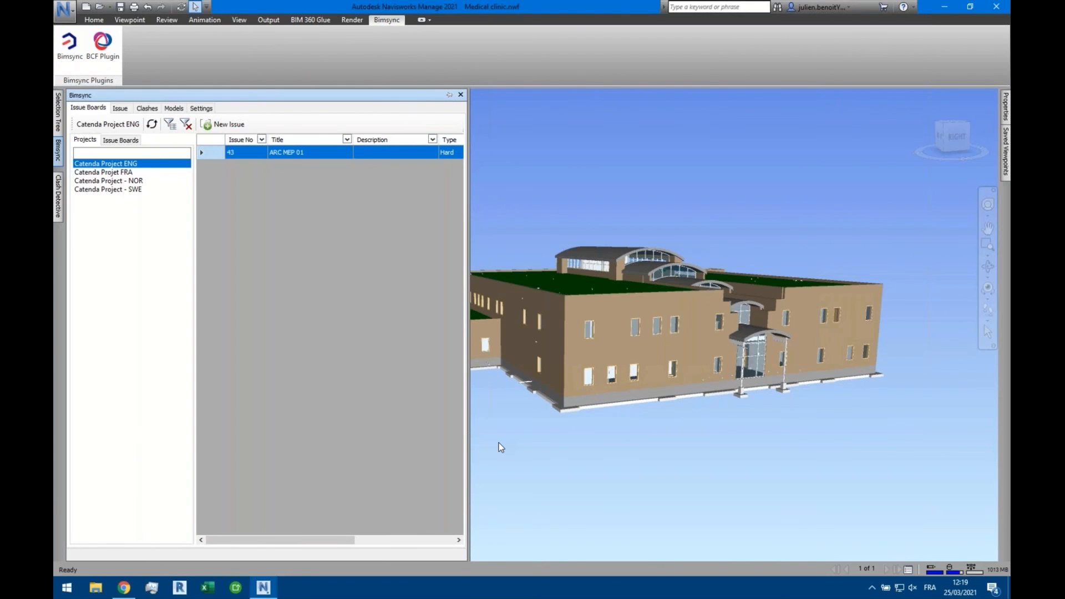
{"action": "key", "text": "ctrl+Left"}
{"action": "key", "text": "ctrl+Right"}
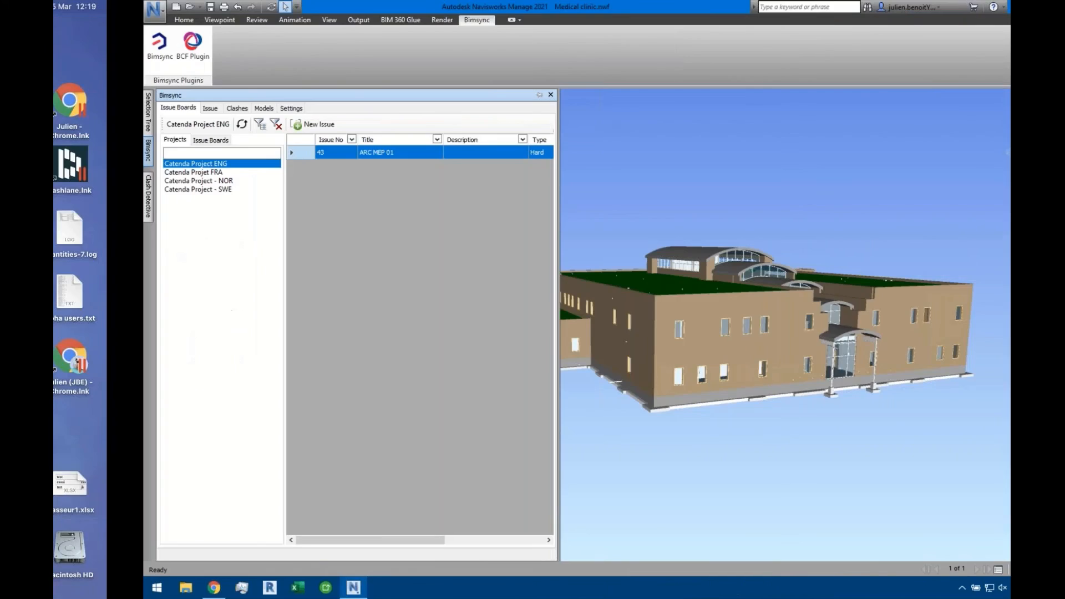
{"action": "key", "text": "ctrl+Right"}
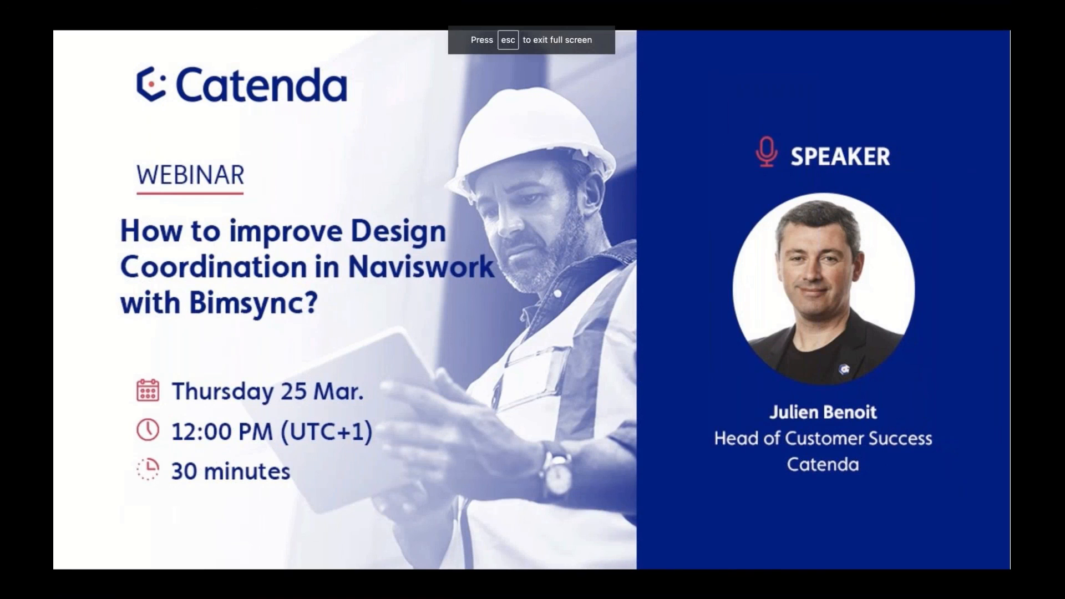